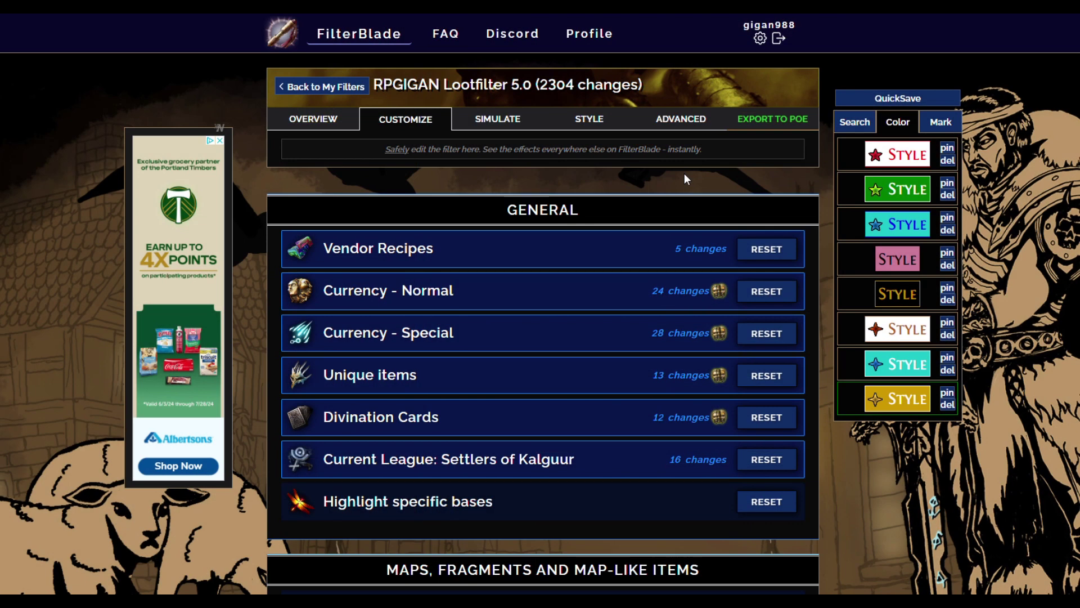
- Expand the Currency - Normal section and open the Auto stacked tiering editor
click(442, 303)
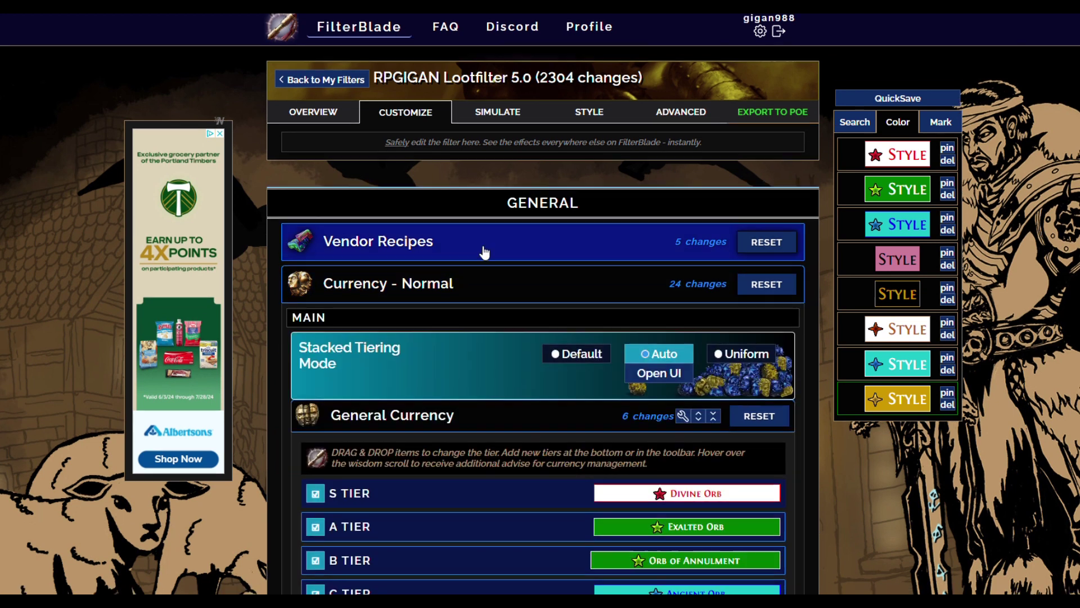
scroll(484, 253, down, 5)
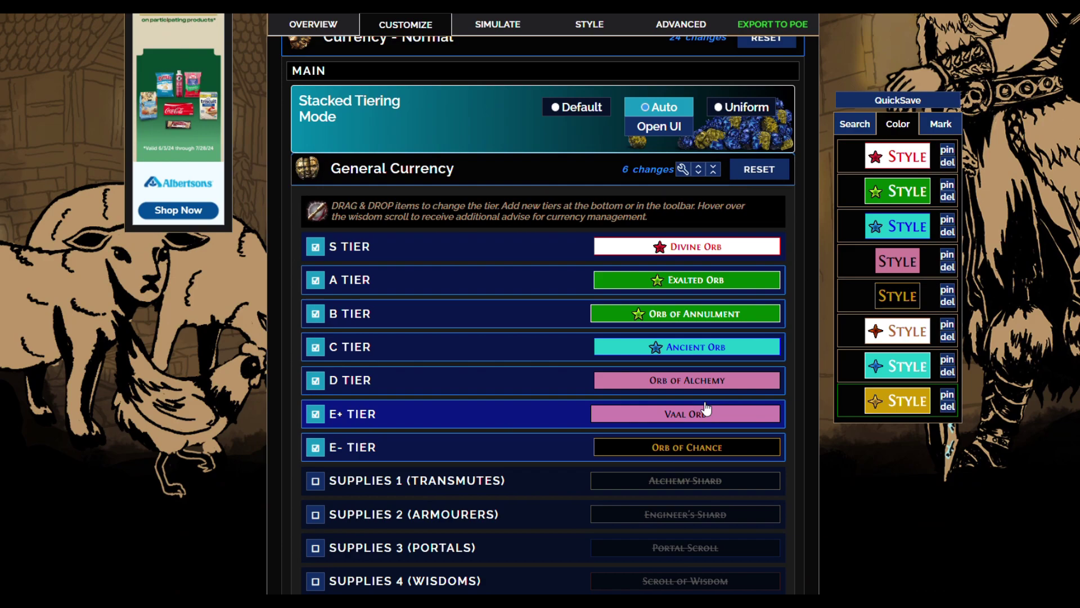
click(657, 125)
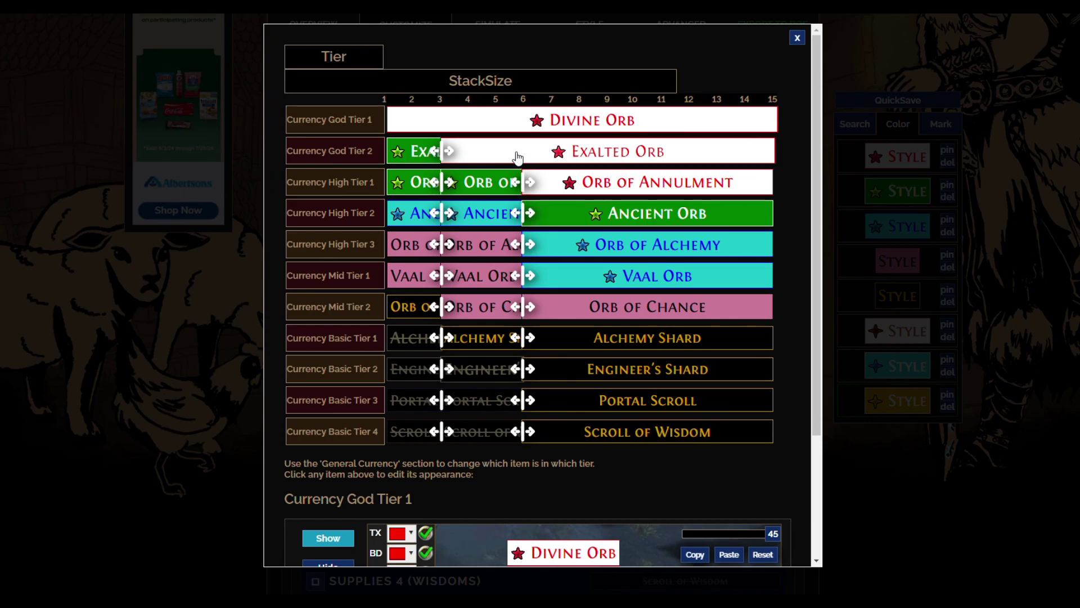
- Examine which currencies belong to each stack-size tier, from Currency God Tier 1 to Currency Basic Tier 2, and close the tiering editor
mouse_move(369, 153)
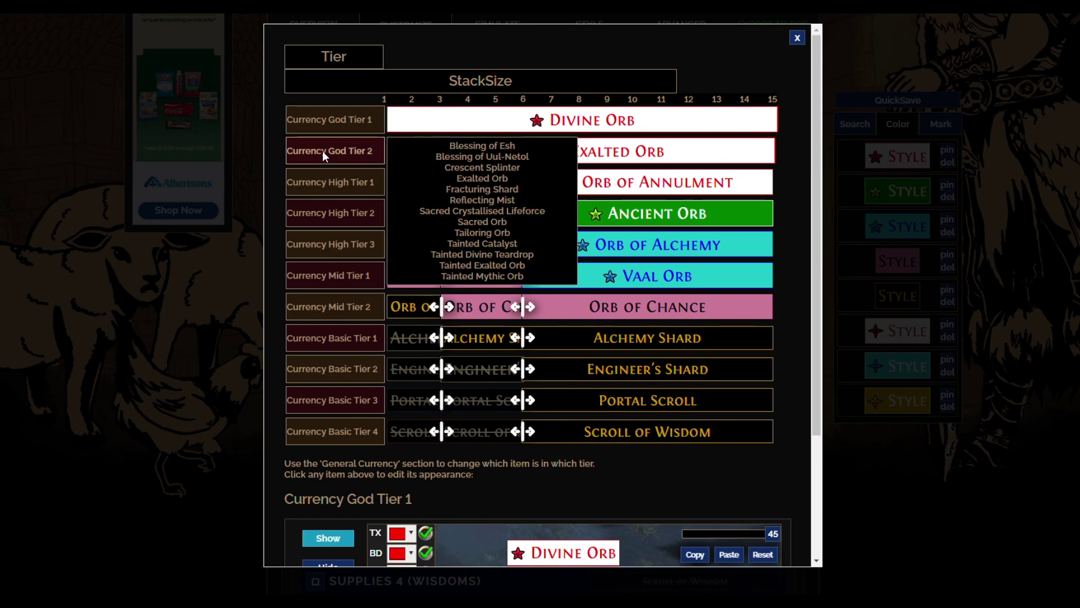
mouse_move(338, 120)
mouse_move(334, 183)
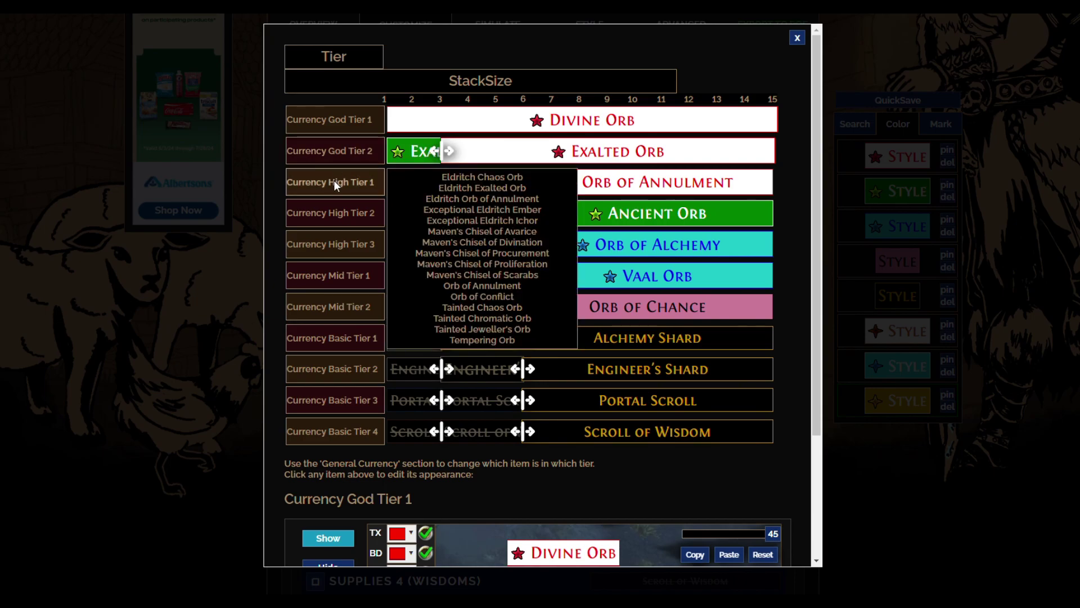
mouse_move(338, 213)
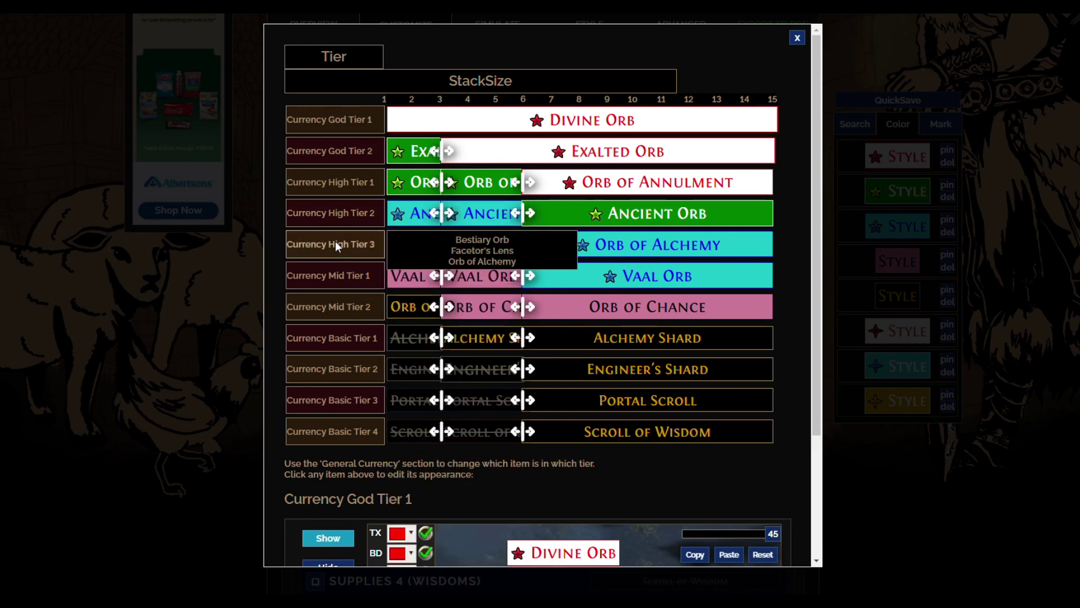
mouse_move(333, 269)
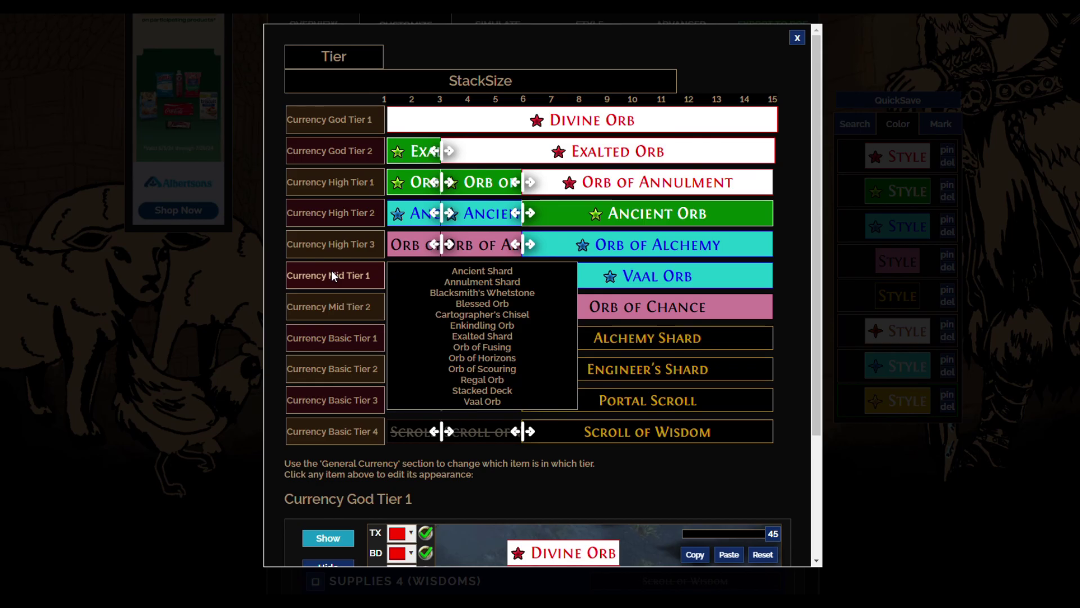
mouse_move(332, 297)
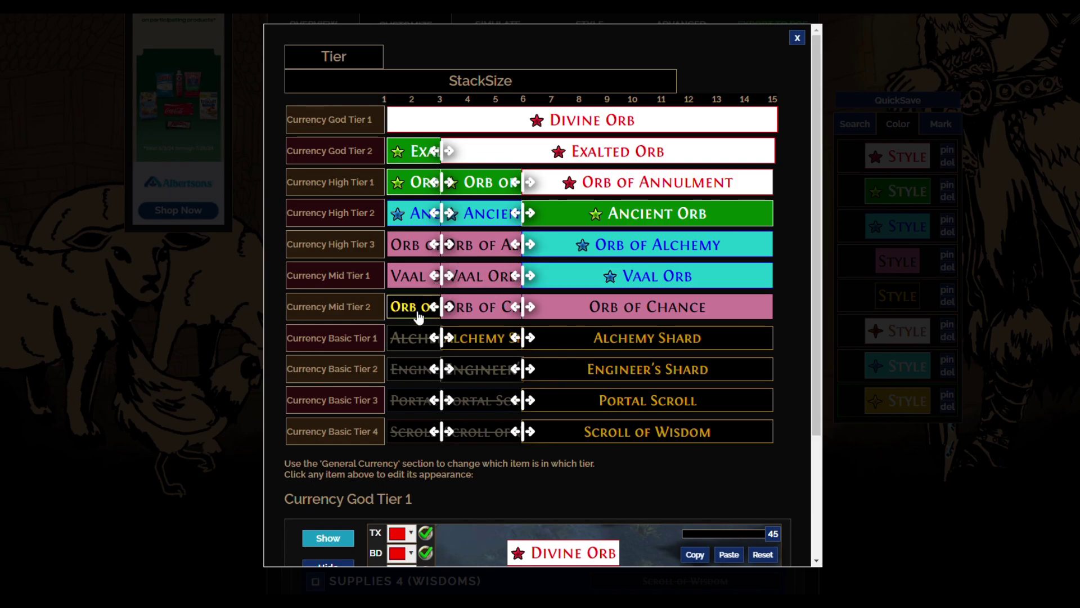
mouse_move(361, 307)
mouse_move(347, 339)
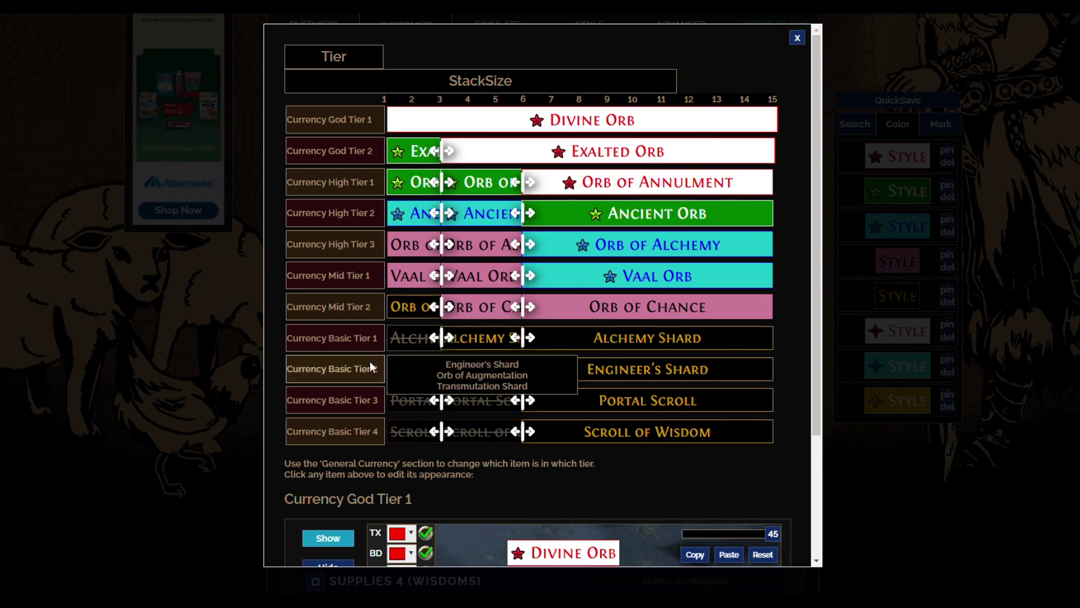
mouse_move(339, 372)
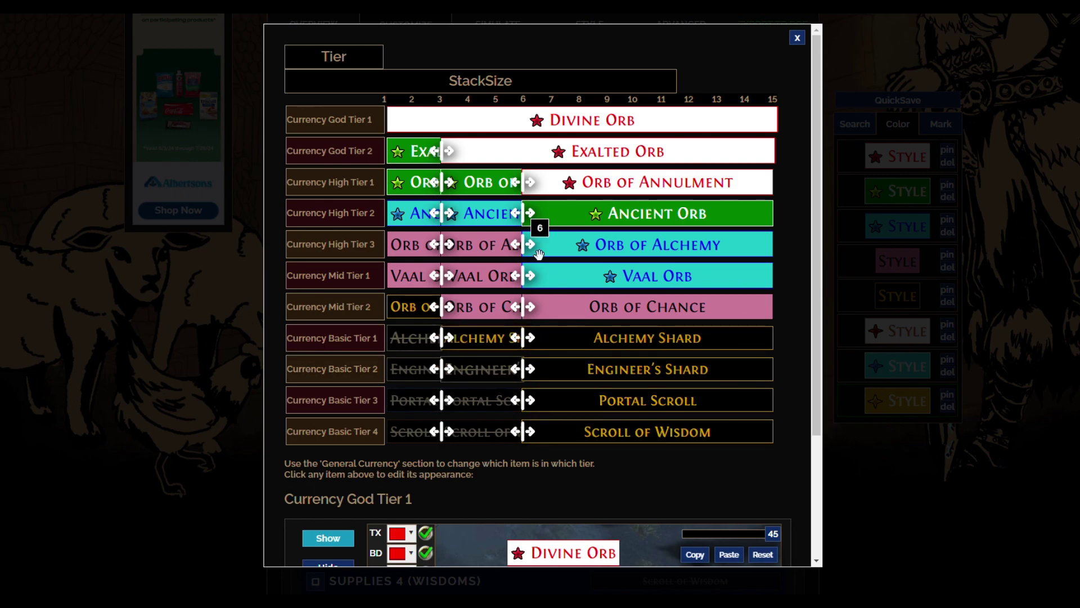
click(797, 38)
- Expand the Currency - Special section and review the Essences level styles
scroll(495, 186, down, 2)
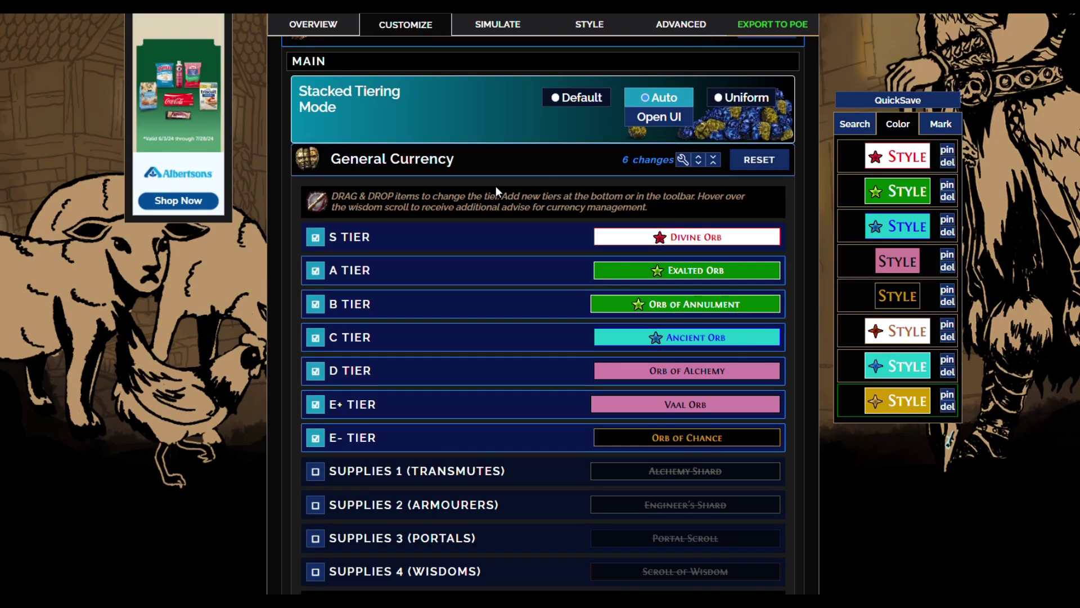
click(410, 110)
scroll(411, 160, down, 6)
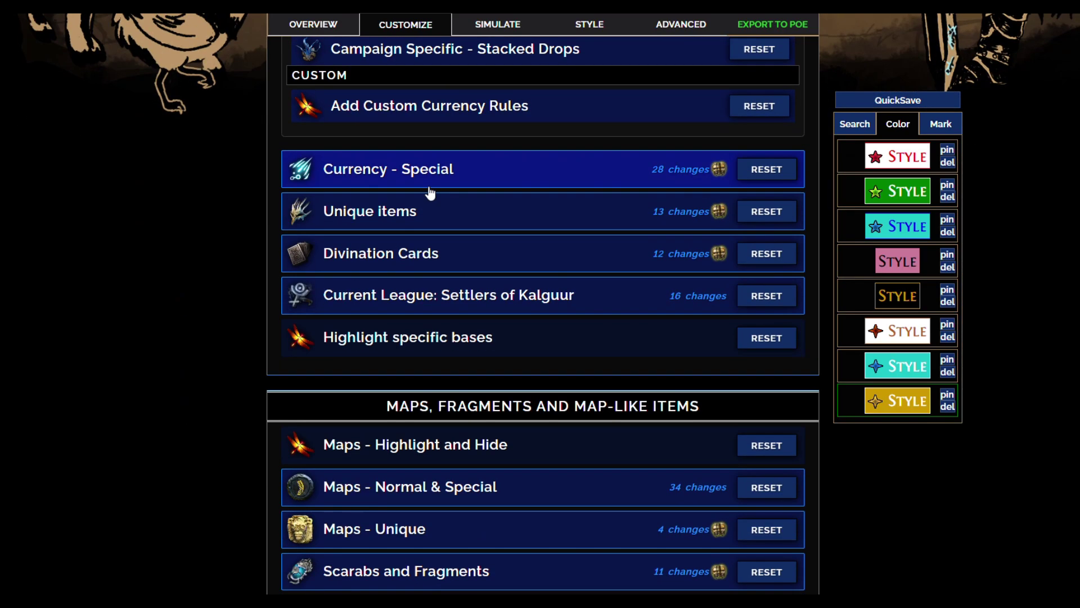
click(434, 186)
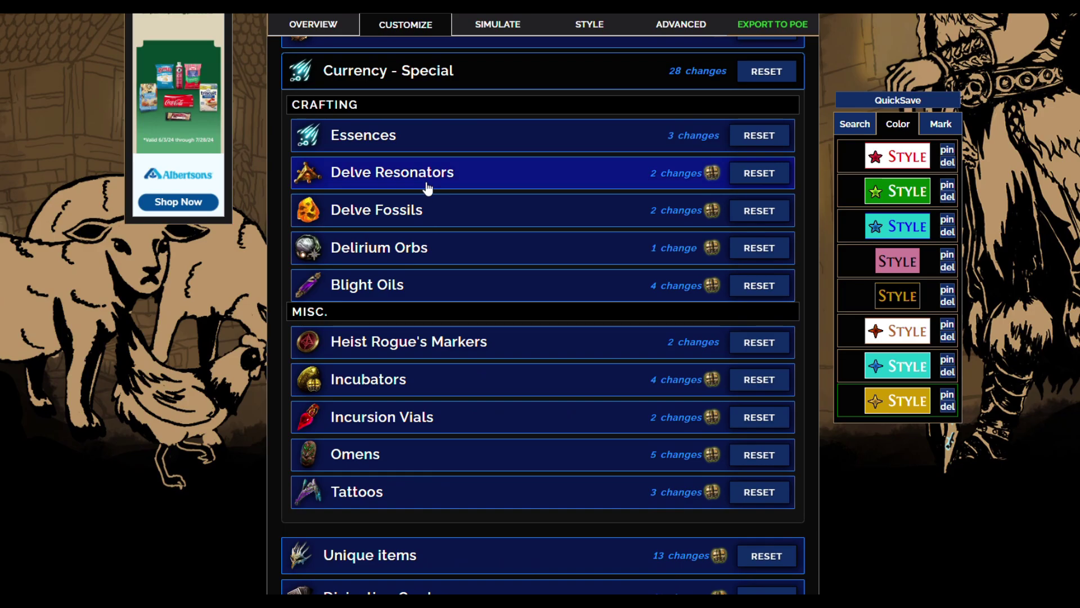
click(400, 140)
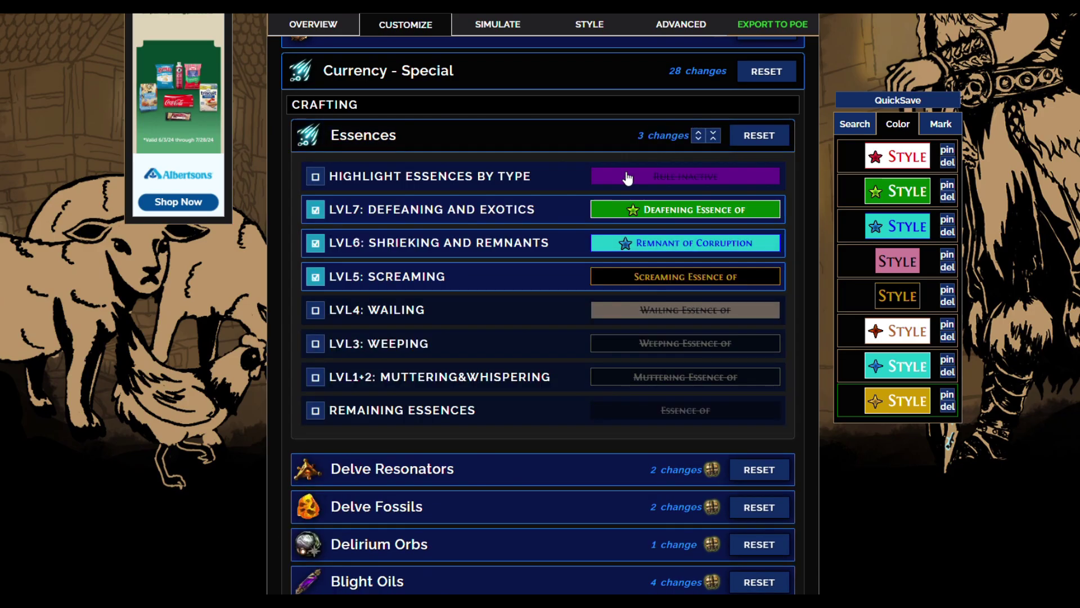
click(372, 147)
- Review the tier styles of Delve Fossils and Blight Oils within Currency - Special
click(400, 215)
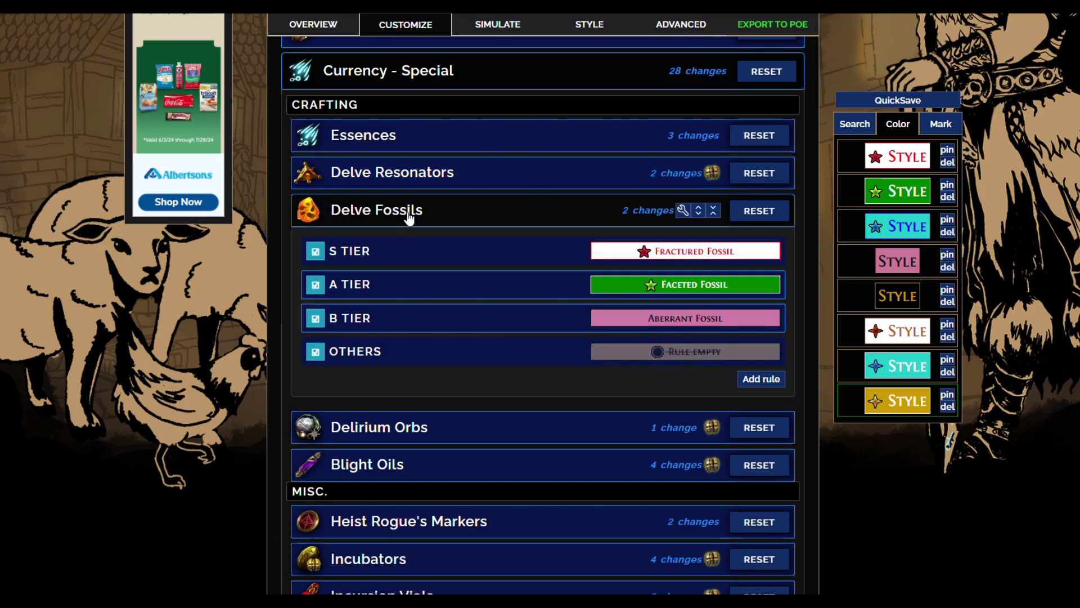
click(416, 219)
scroll(424, 190, down, 2)
click(422, 171)
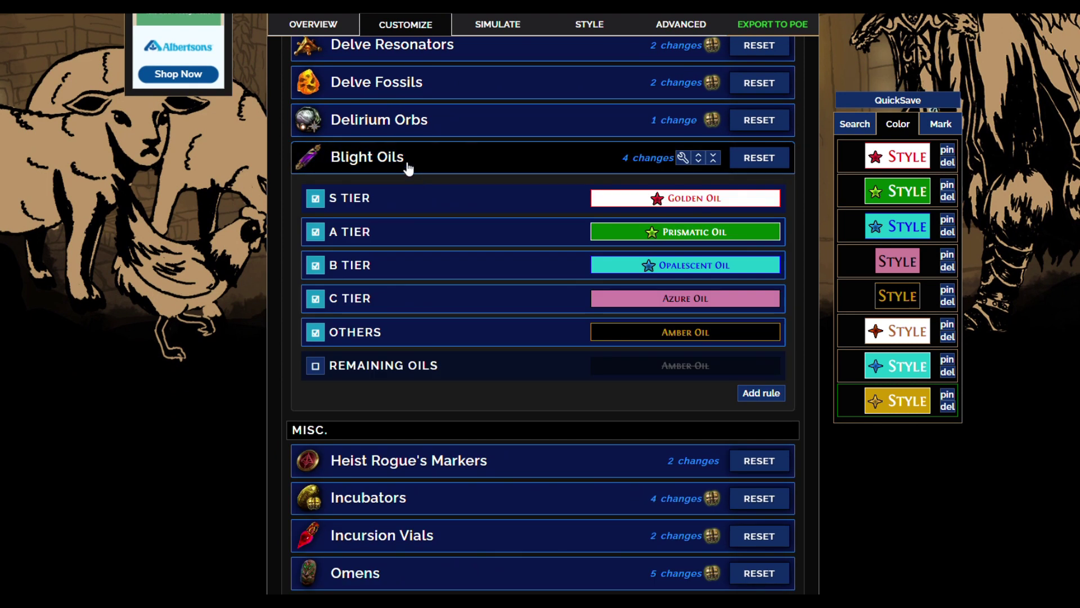
click(409, 168)
- Expand the Unique items section and review its tiers down to High Variety - Boss-Drops
scroll(422, 192, down, 3)
click(400, 240)
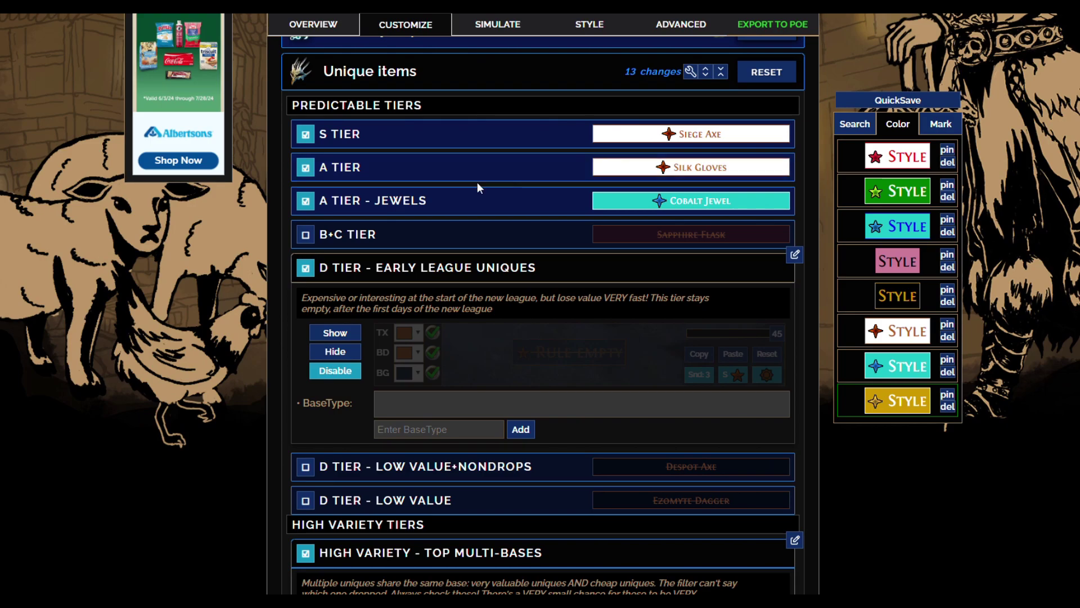
scroll(555, 157, down, 12)
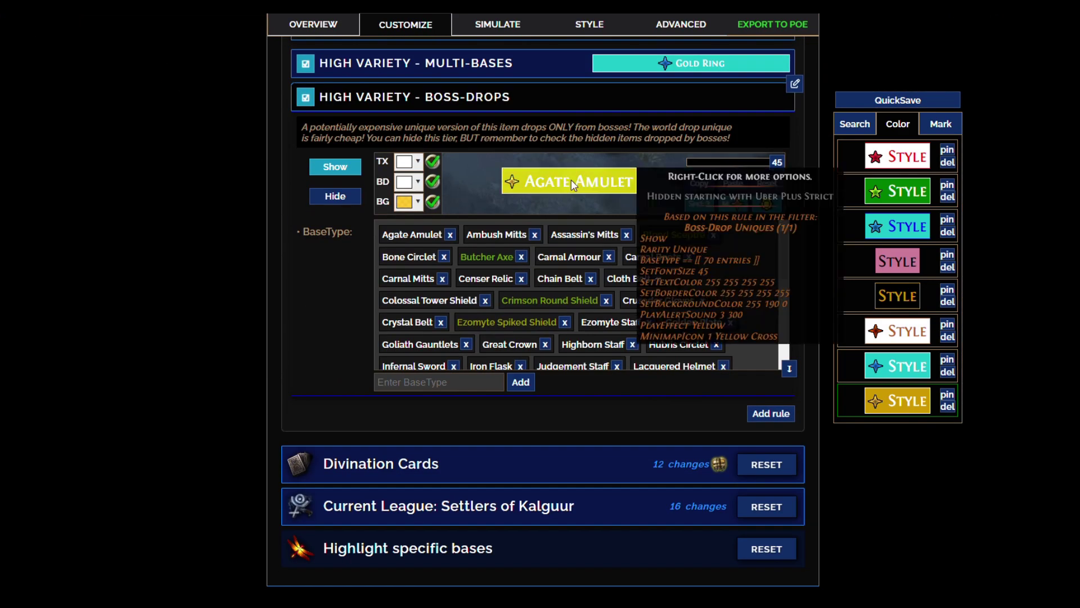
- Inspect the unique prices of Boss-Drops base types, including Cloth Belt, Censer Relic, Colossal Tower Shield and Crystal Belt, and collapse the rule
mouse_move(637, 290)
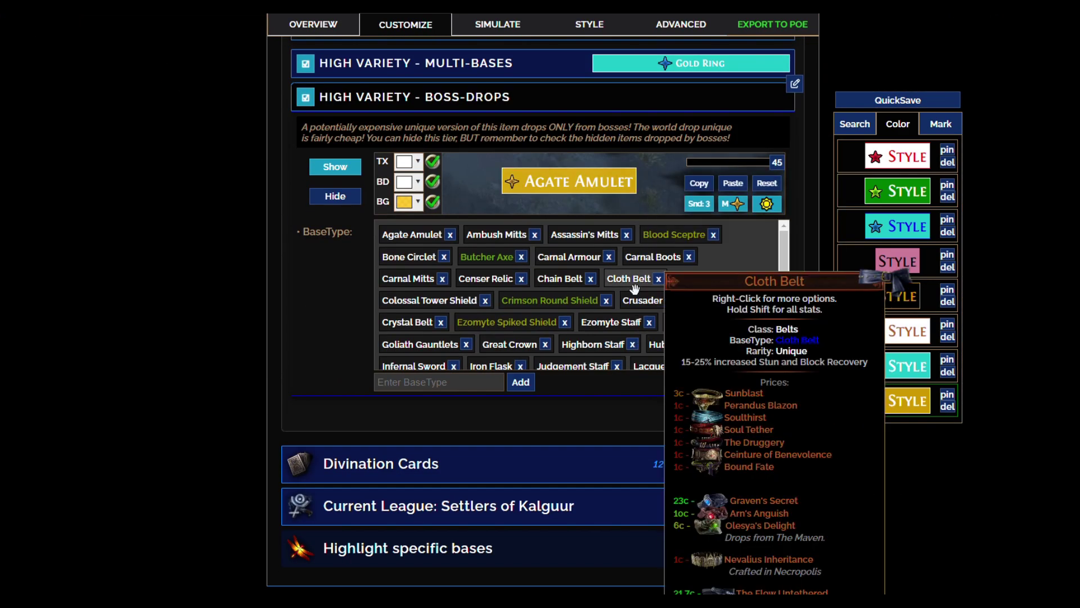
mouse_move(569, 288)
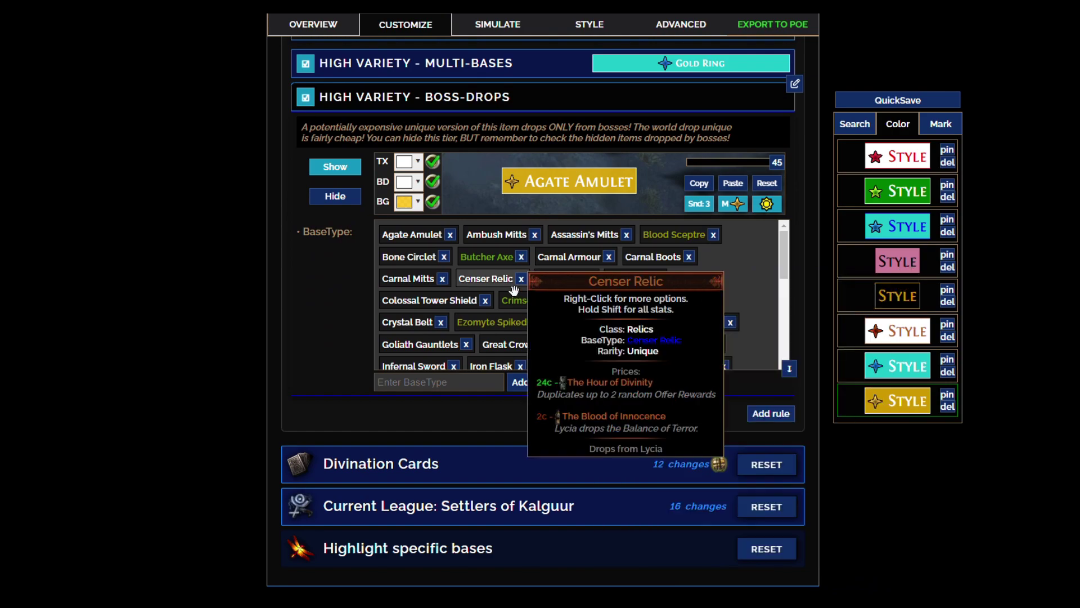
mouse_move(414, 288)
mouse_move(413, 312)
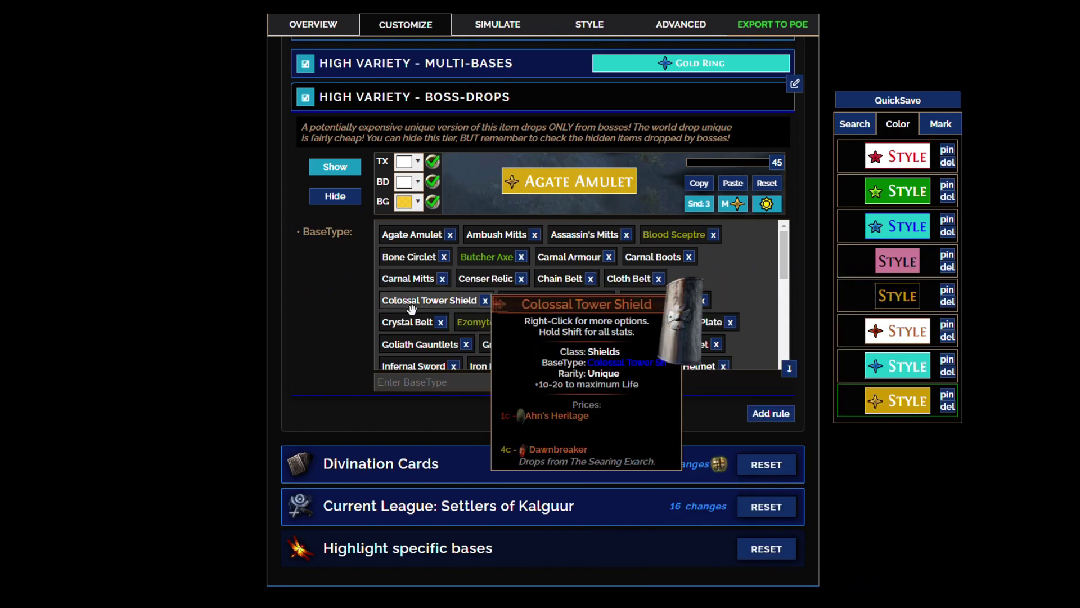
mouse_move(415, 332)
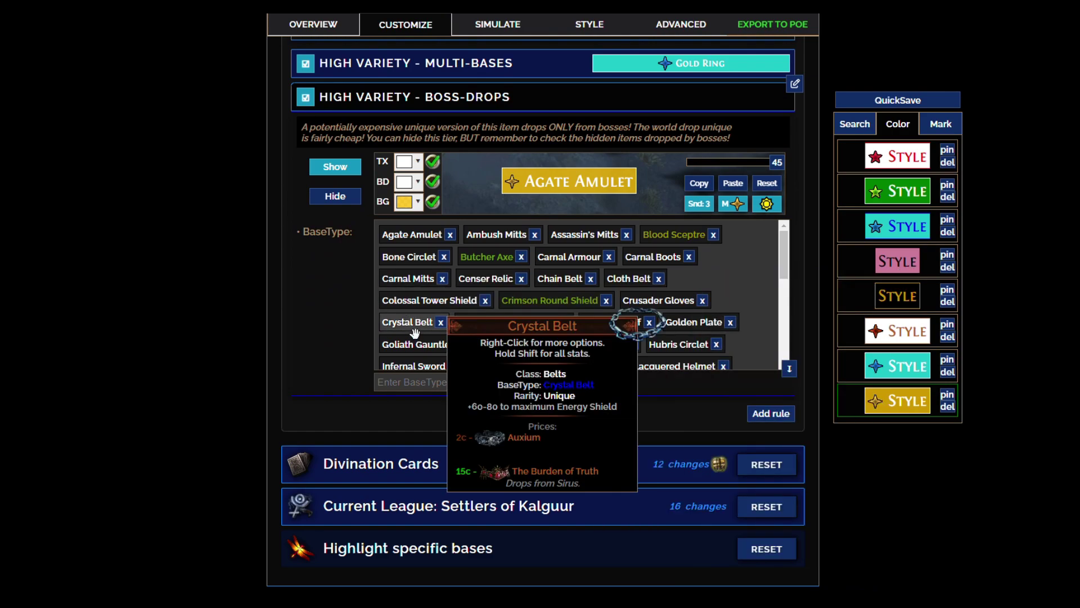
scroll(201, 291, up, 1)
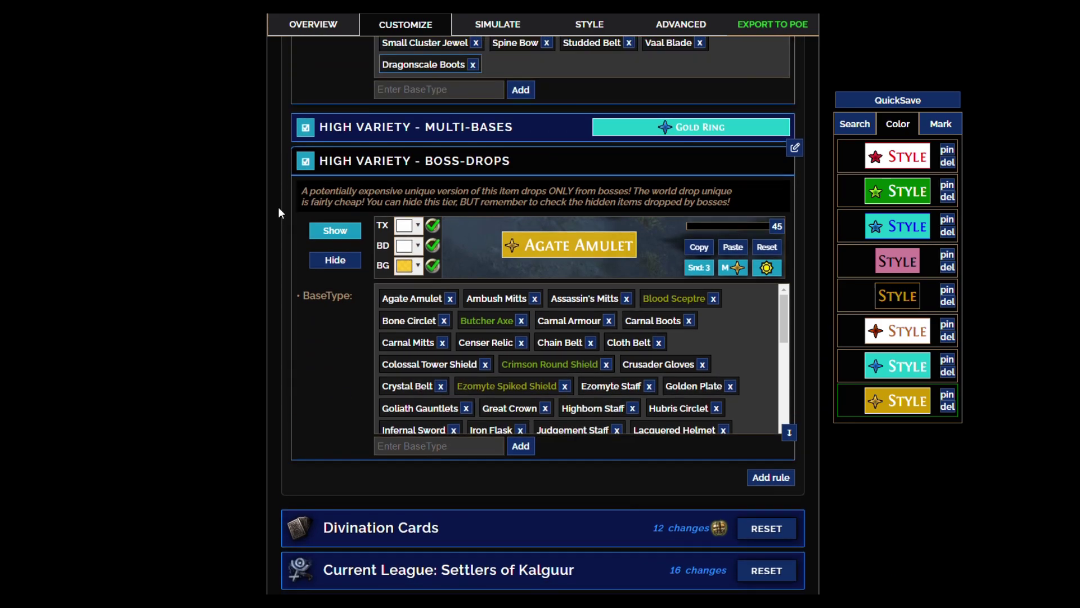
click(466, 163)
- Expand Divination Cards and review the tier styles in the Divination Card Tierlist
click(391, 238)
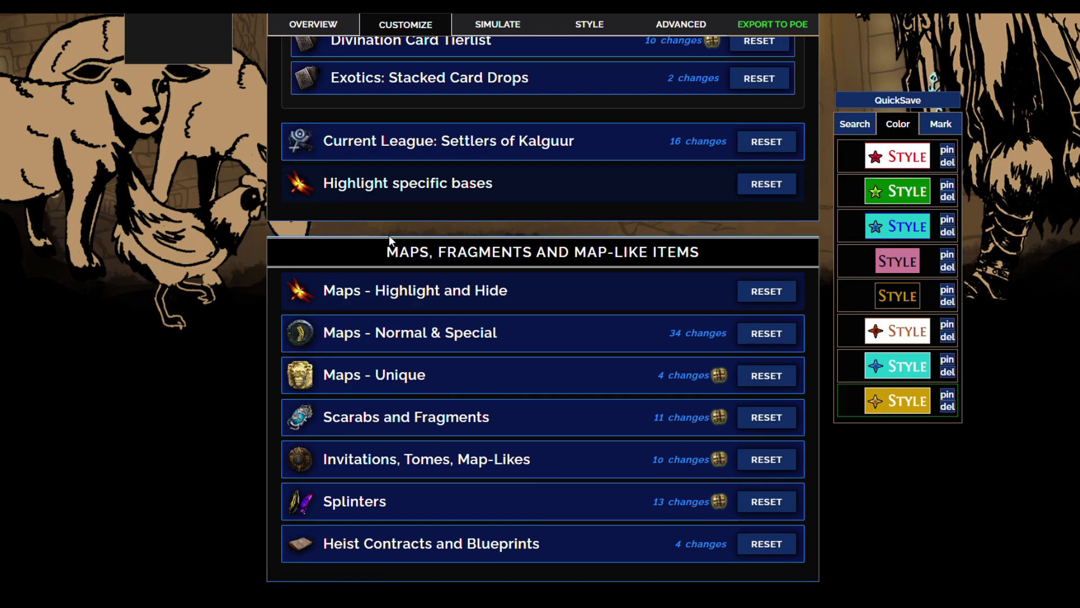
scroll(389, 235, up, 3)
click(449, 177)
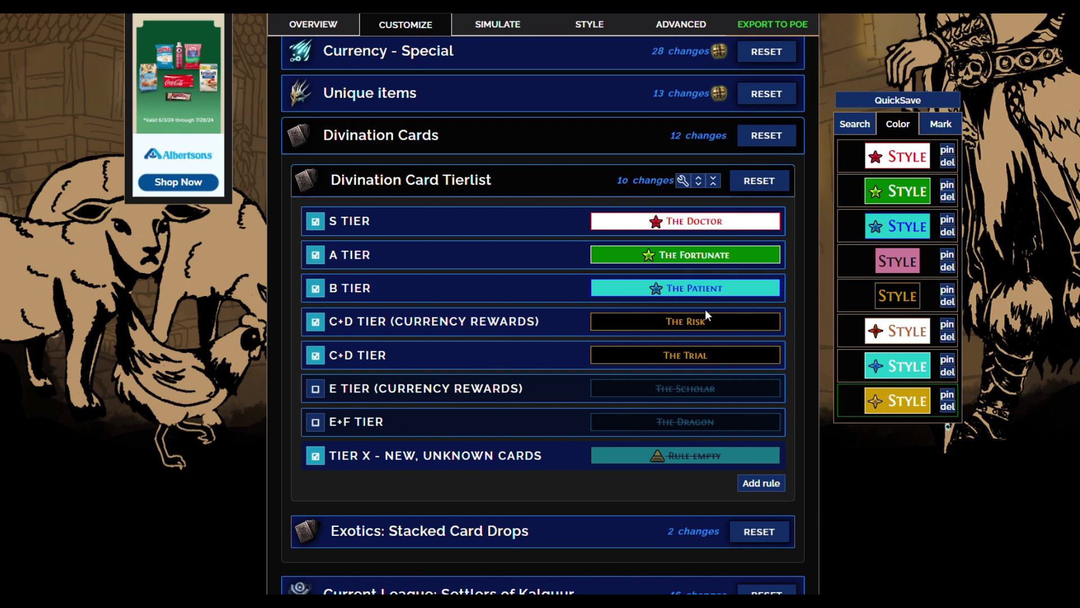
click(446, 180)
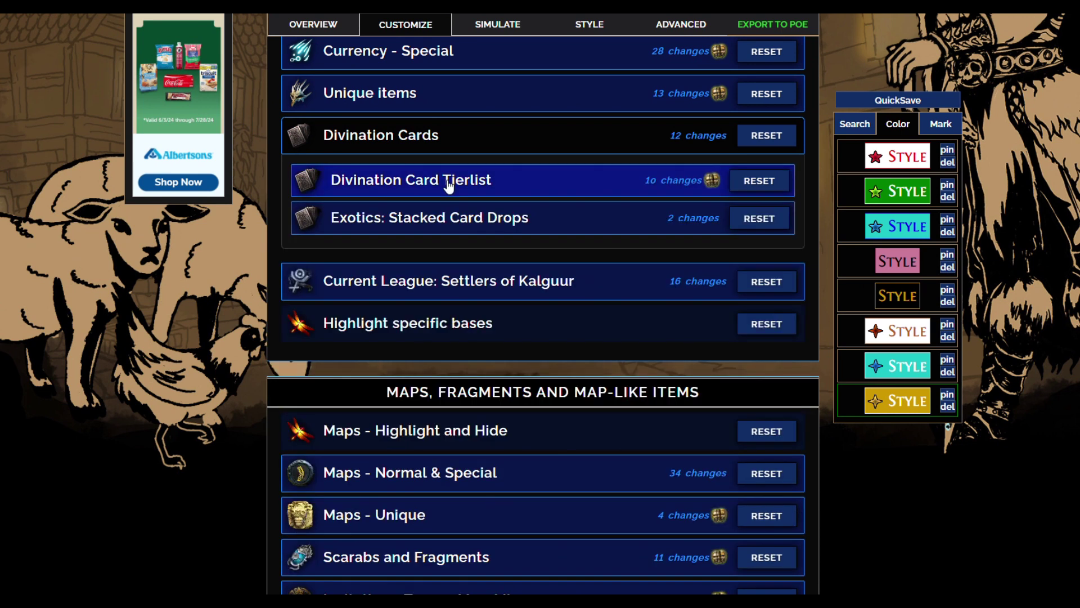
- Expand Current League: Settlers of Kalguur and review the Gold pile rules
scroll(446, 184, down, 1)
click(437, 224)
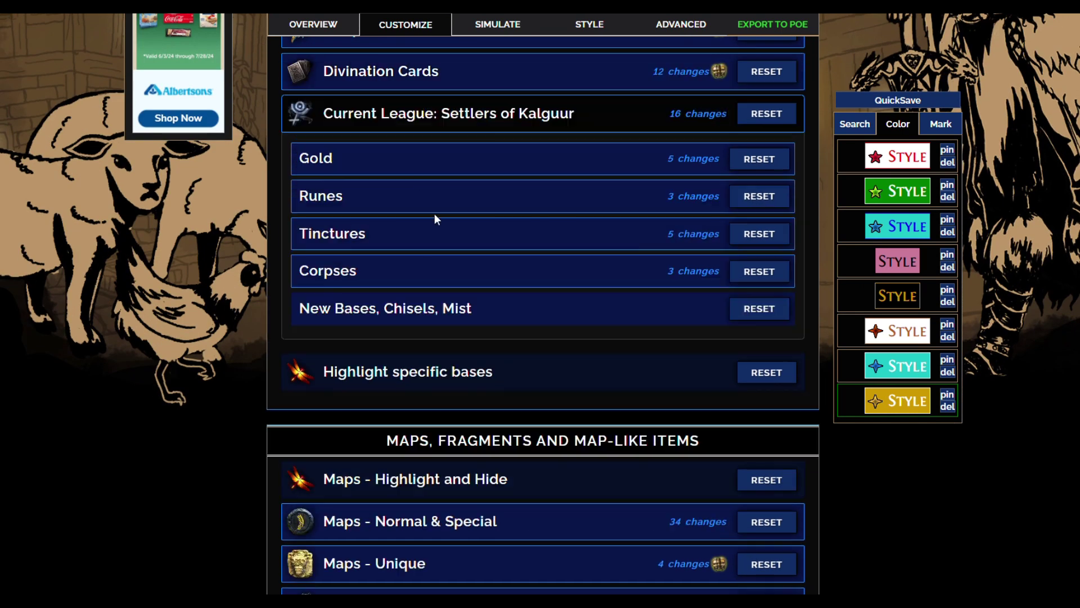
click(410, 164)
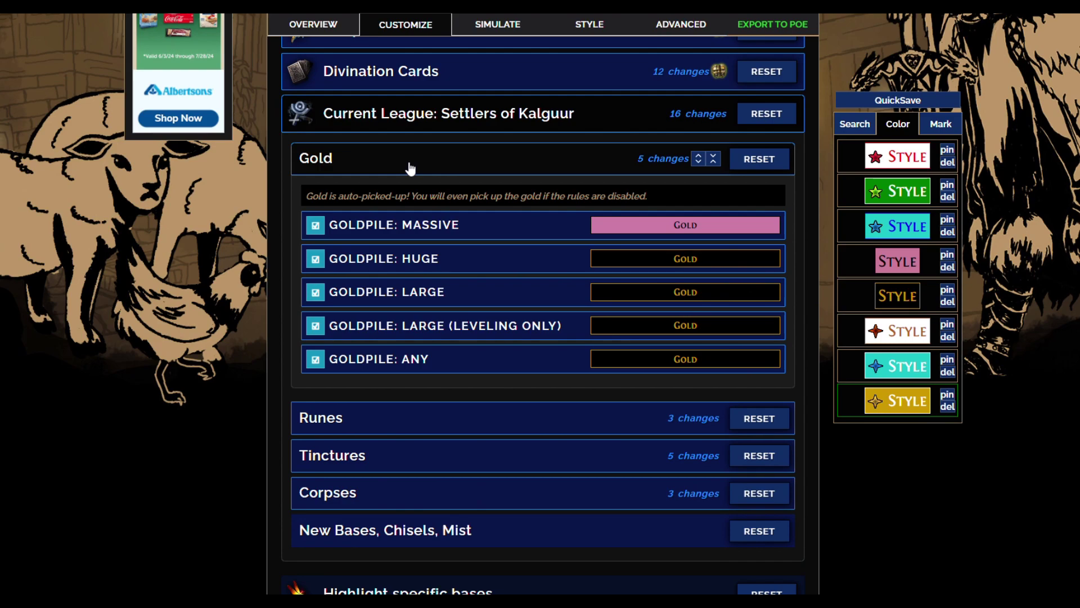
click(410, 168)
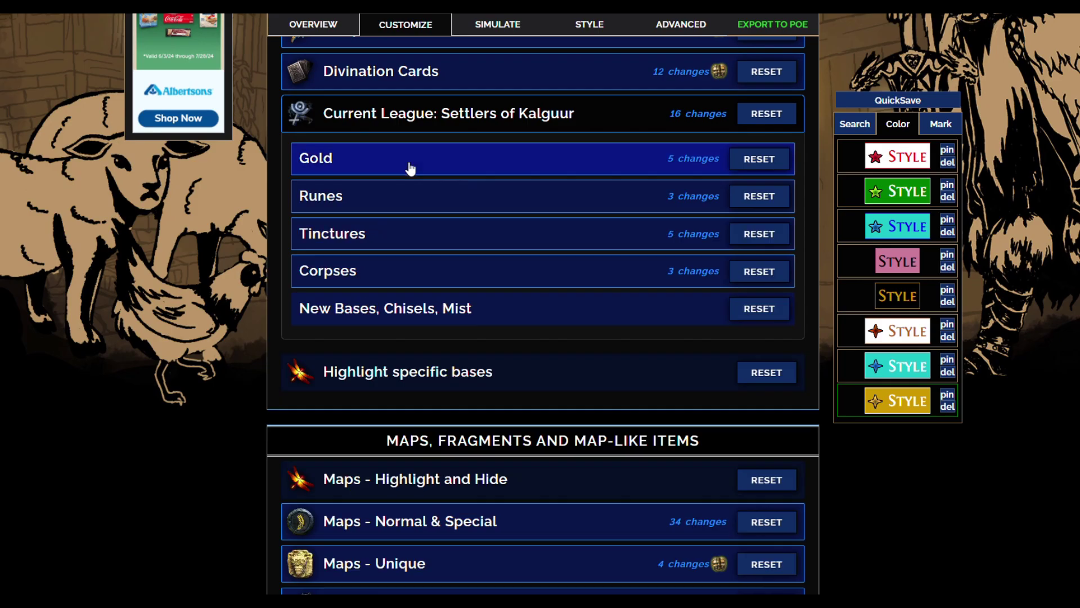
- Review the Runes tiers and the Tinctures rules of the current league
click(408, 196)
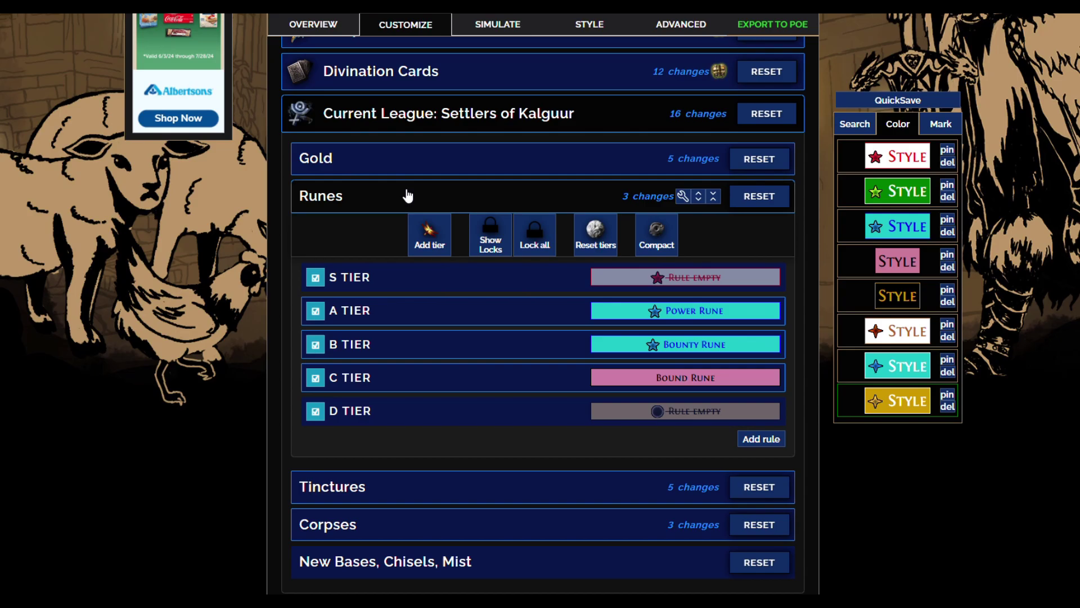
click(408, 195)
click(397, 238)
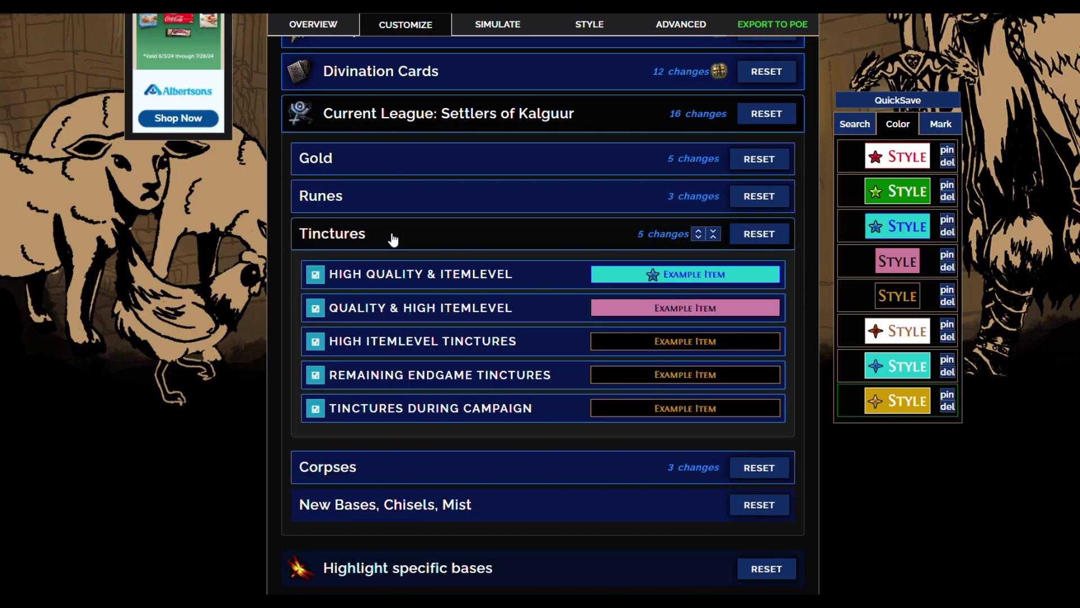
click(393, 239)
- Check the New Bases, Chisels, Mist rules of the current league
scroll(416, 214, down, 5)
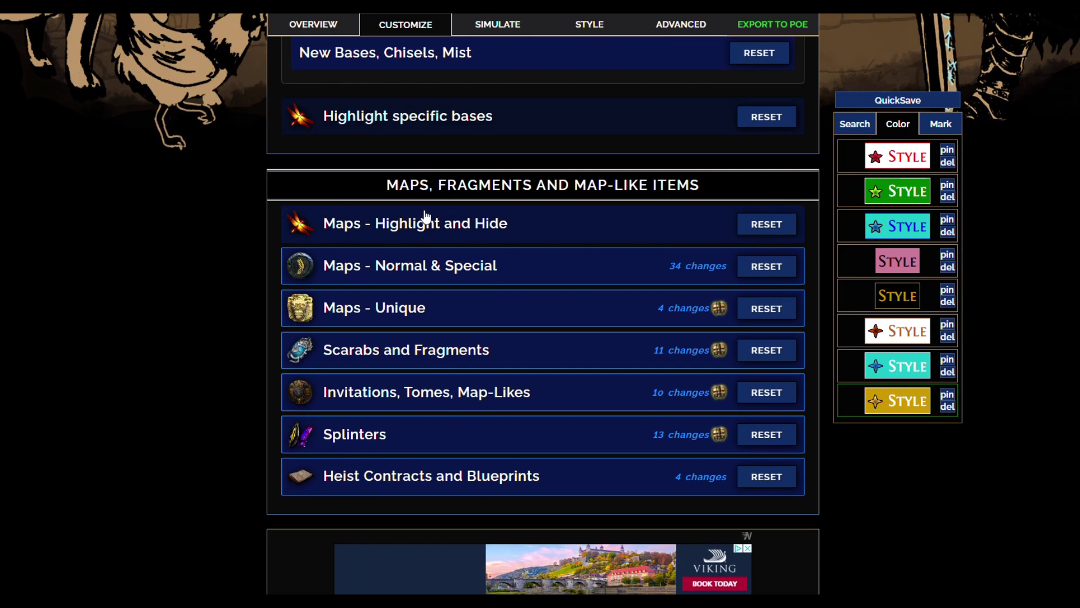
click(415, 66)
click(412, 83)
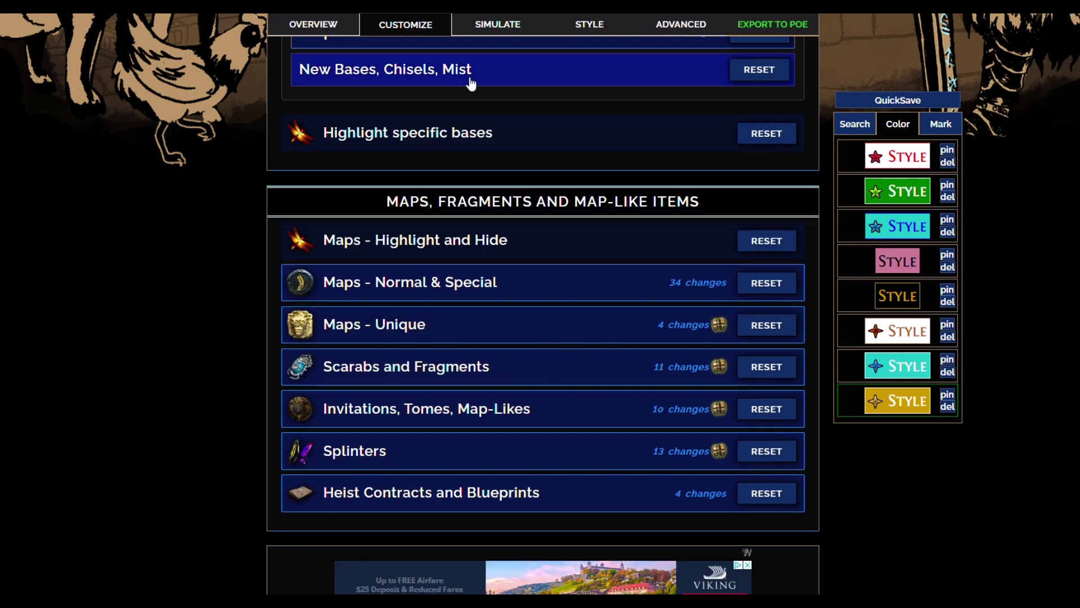
- Expand Maps - Normal & Special and review the Normal Maps styles from T16 downwards
click(425, 282)
scroll(431, 260, down, 2)
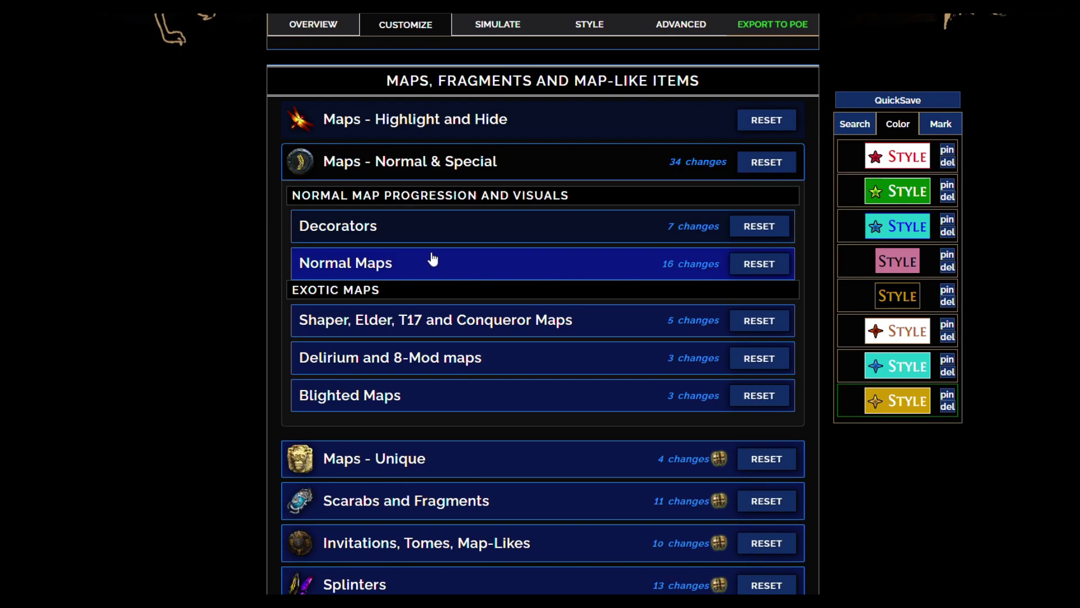
click(379, 259)
scroll(509, 194, down, 3)
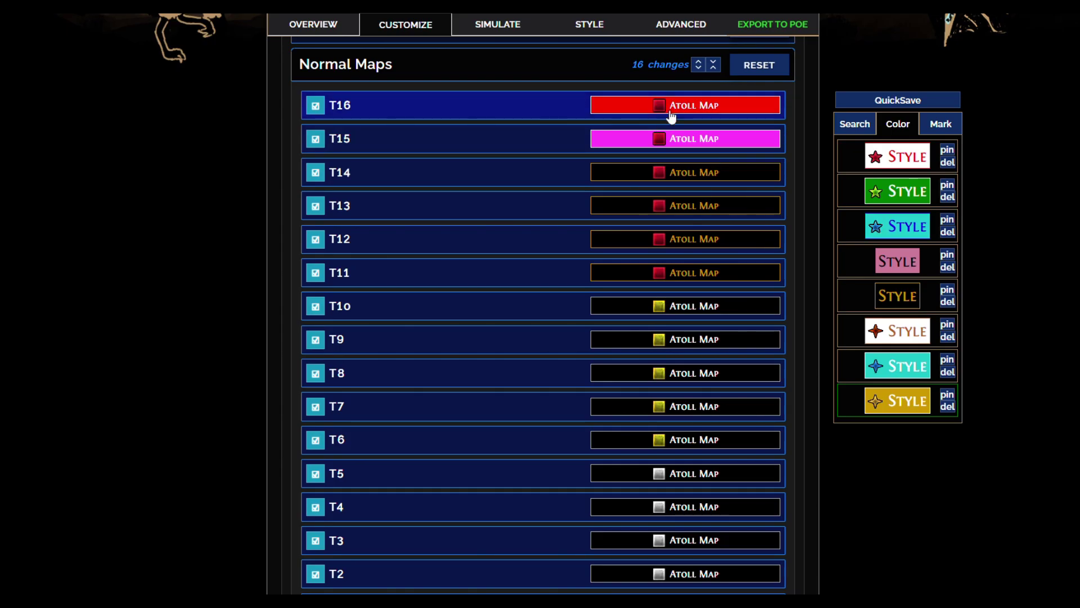
- Review the remaining Normal Maps styles down to T1, plus the Shaper, Elder, T17 and Conqueror Maps rules
scroll(663, 274, down, 3)
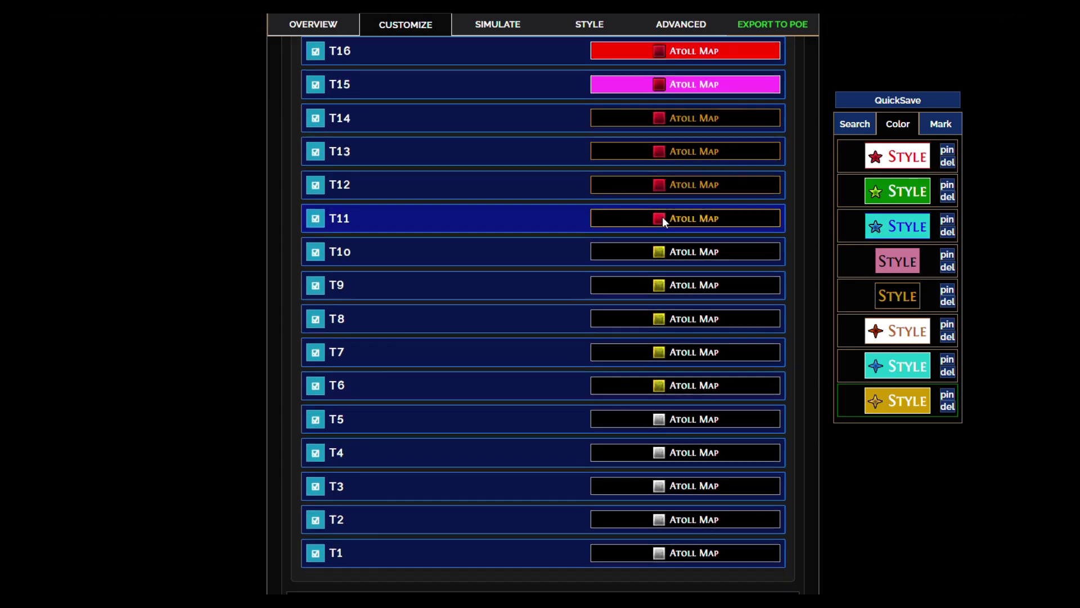
scroll(660, 293, down, 3)
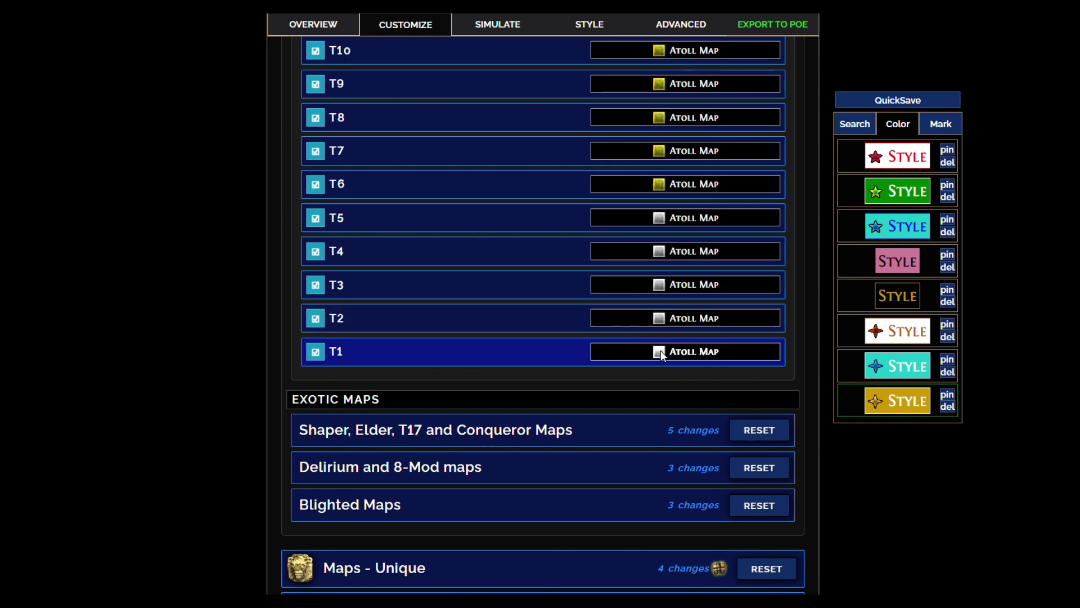
scroll(524, 242, down, 3)
click(480, 286)
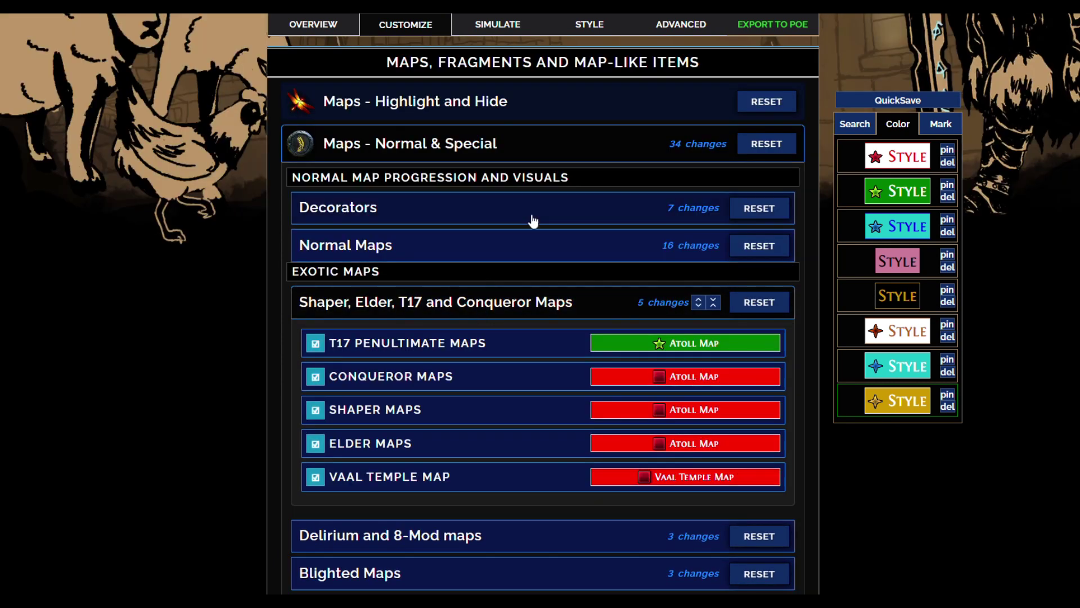
scroll(523, 211, down, 3)
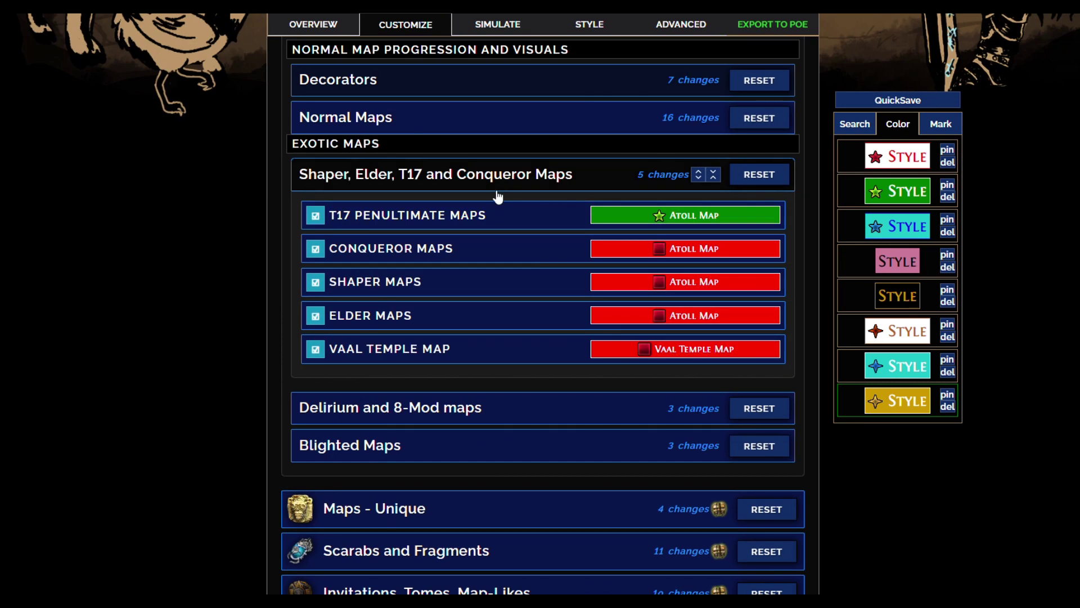
click(464, 177)
- Review the Delirium and 8-Mod maps rules and the Blighted Maps rules under Exotic Maps
scroll(477, 169, down, 1)
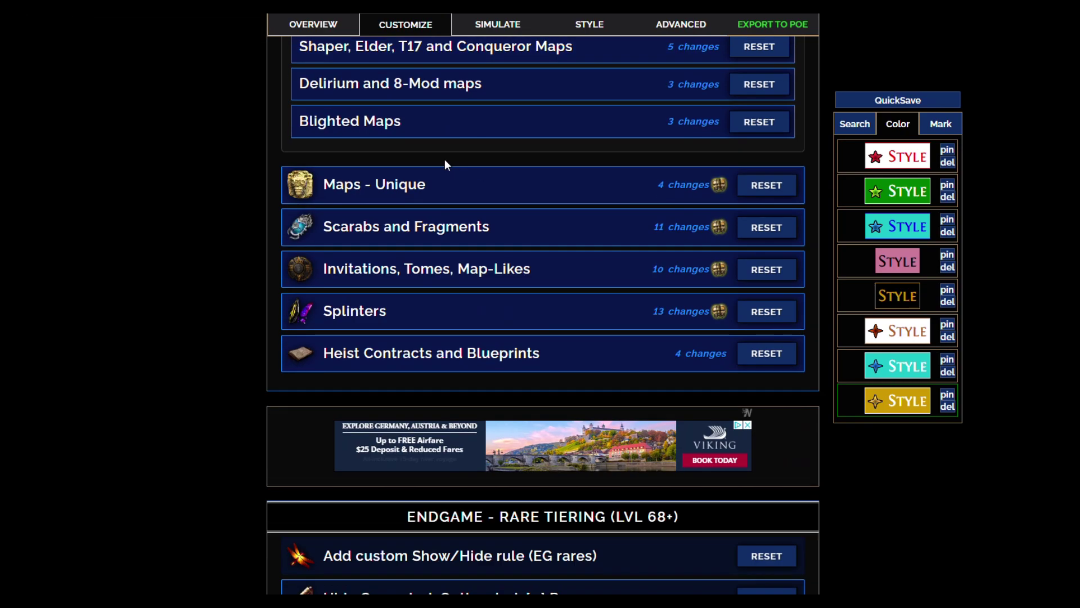
click(441, 148)
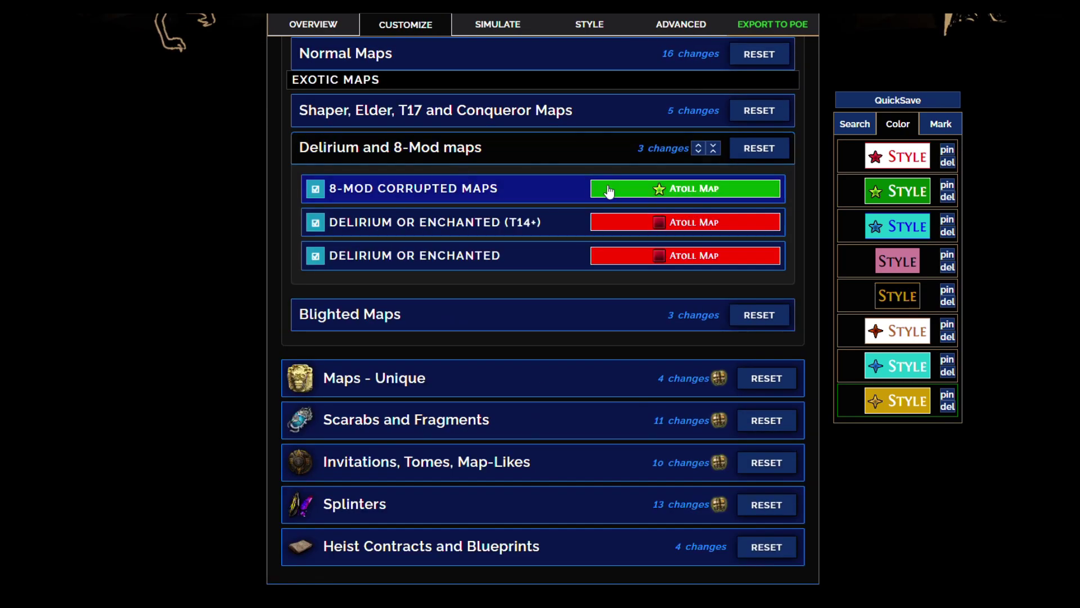
click(447, 149)
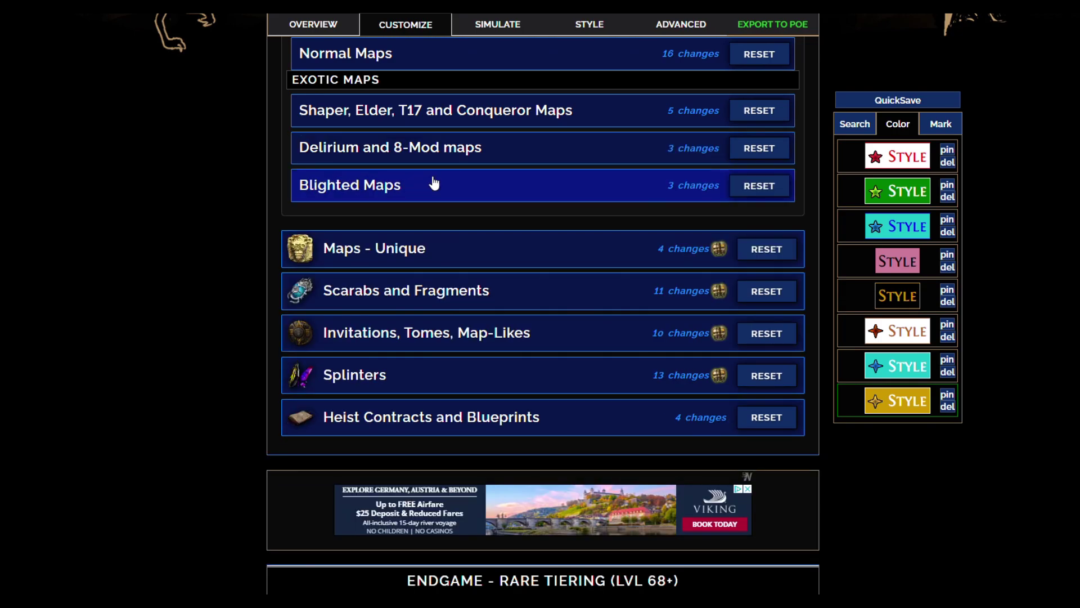
click(432, 184)
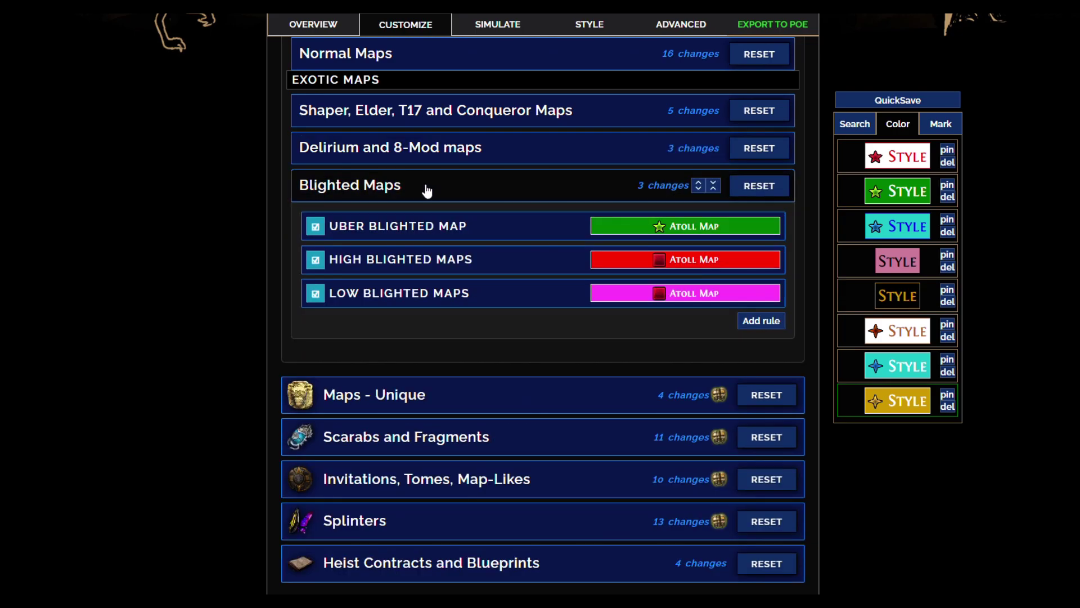
click(426, 190)
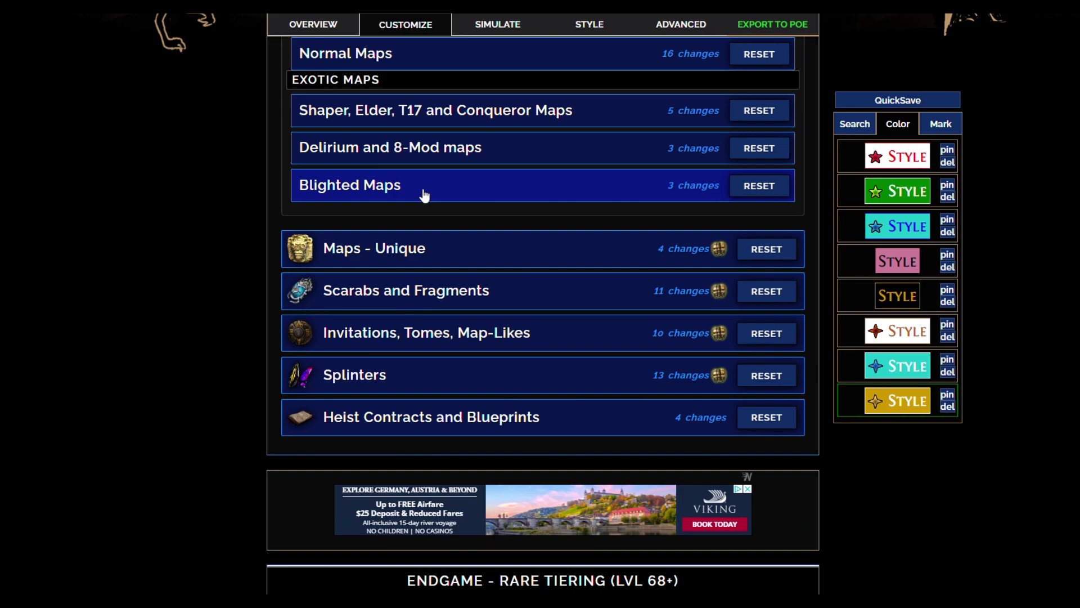
- Review the Maps - Unique tiers and inspect the Maze Map base type in the S Tier rule
click(419, 251)
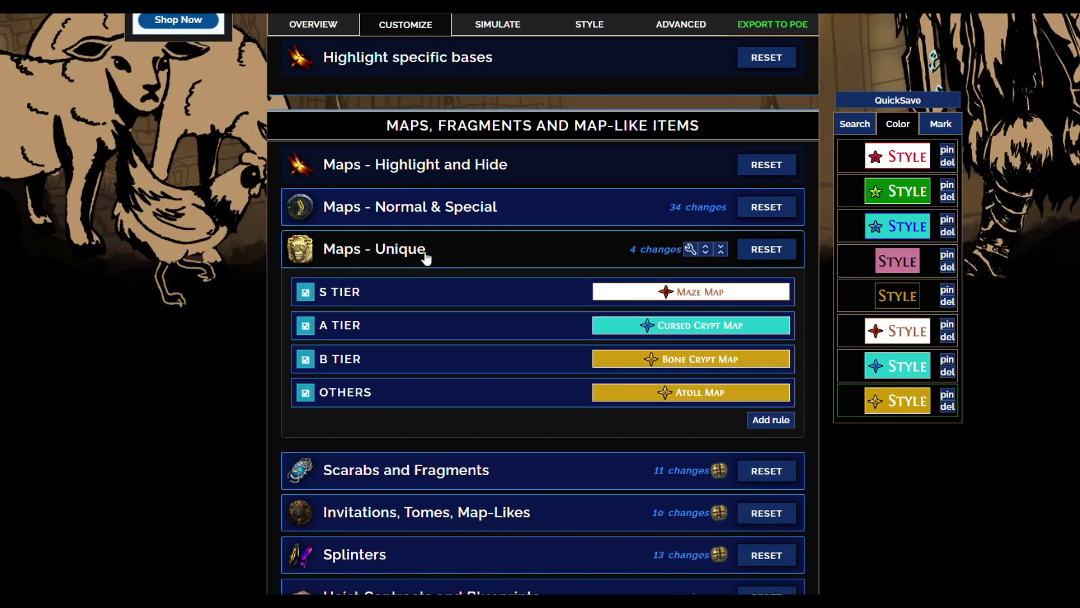
scroll(526, 310, down, 3)
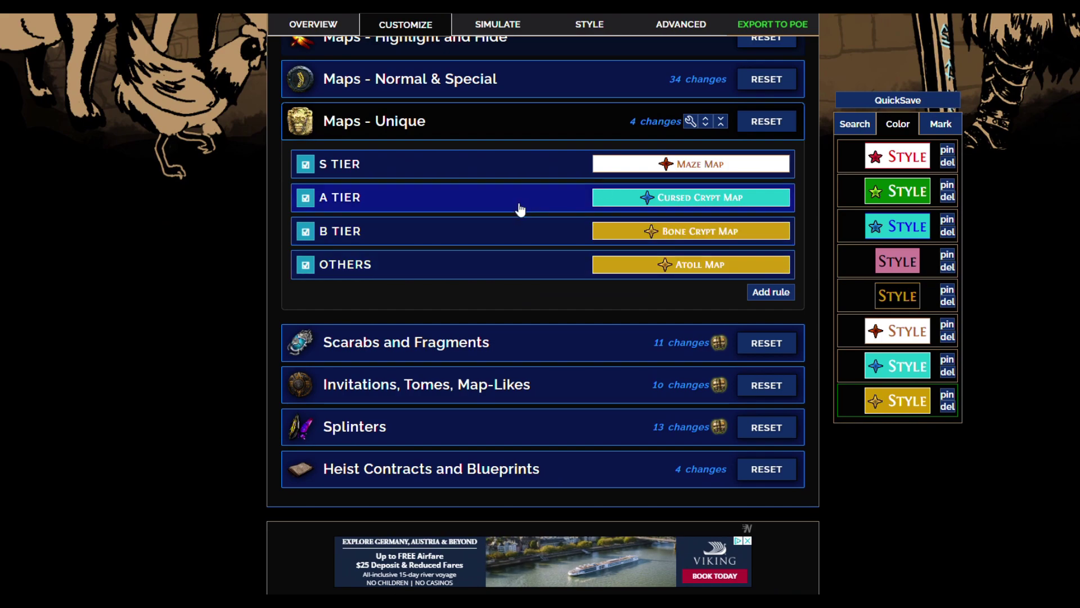
click(557, 166)
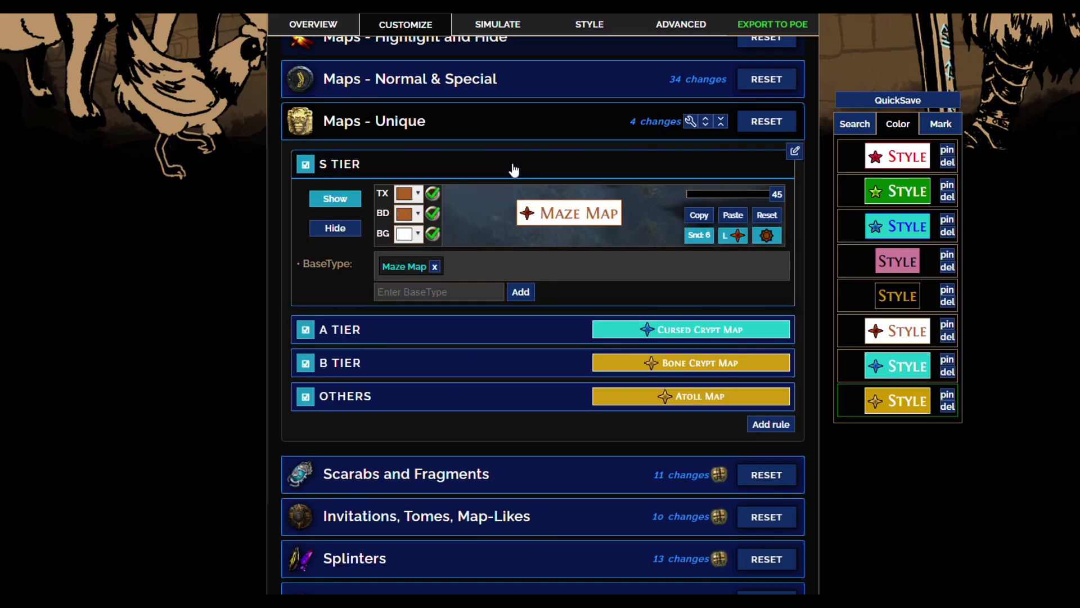
mouse_move(419, 270)
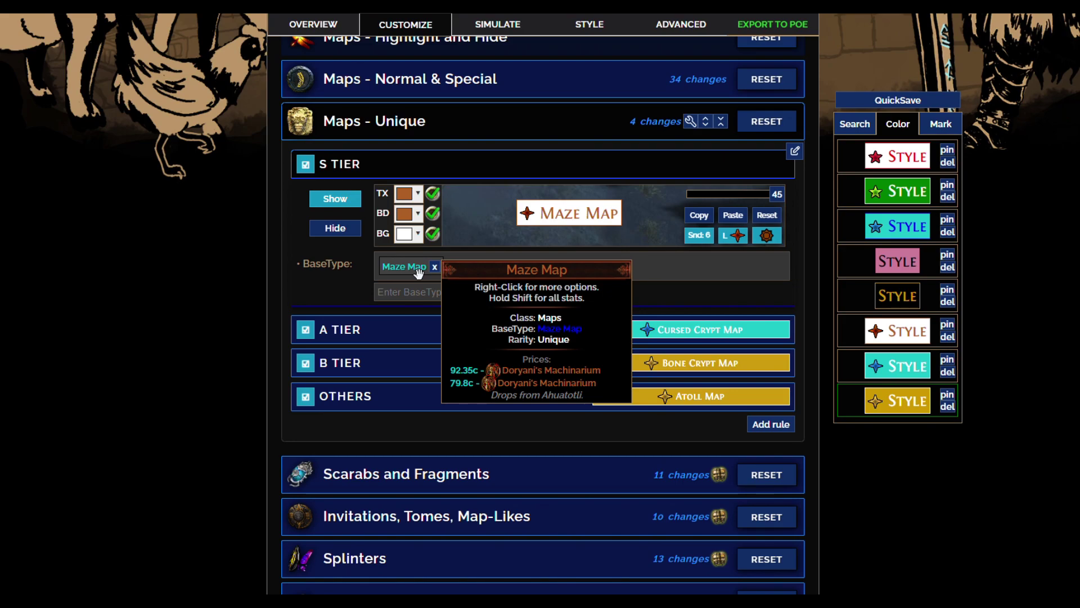
click(445, 163)
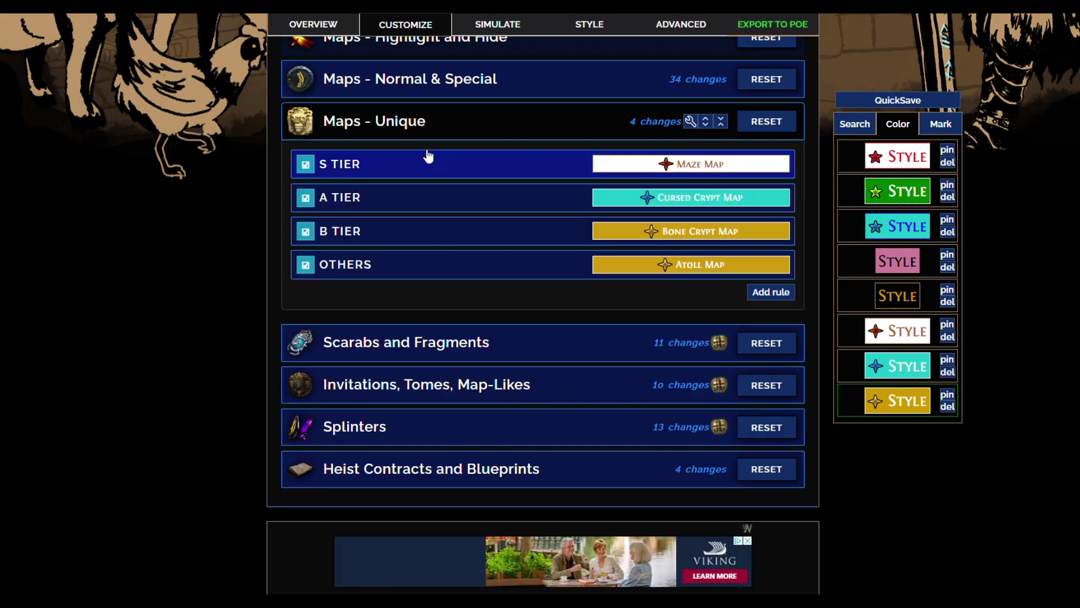
click(396, 132)
- Expand Scarabs and Fragments, check the Scarabs group, and review the Map Fragments tiers including the hidden Others rule
click(416, 175)
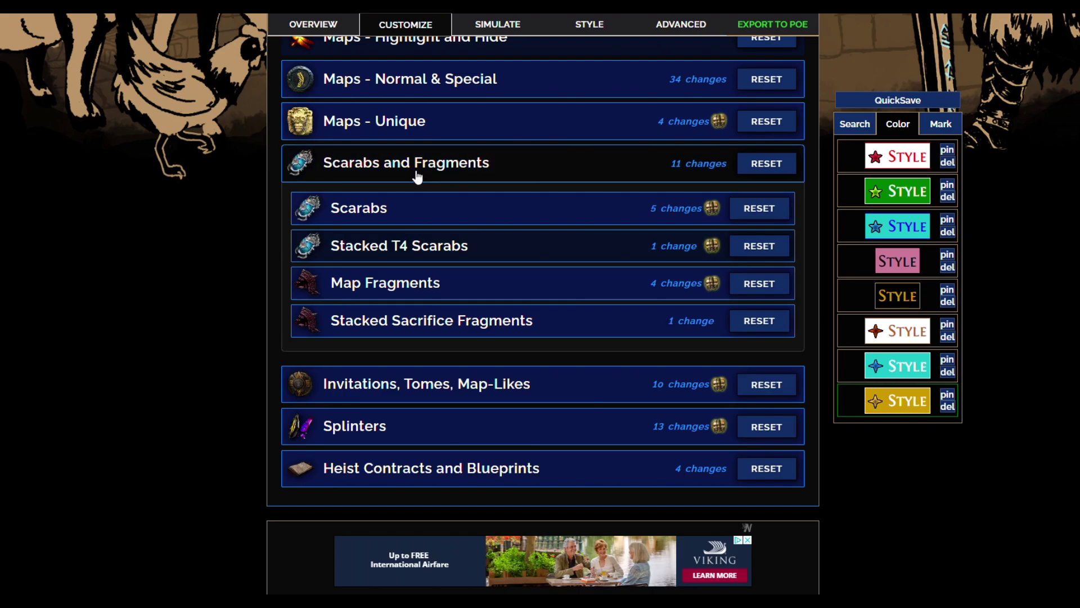
click(413, 207)
click(404, 209)
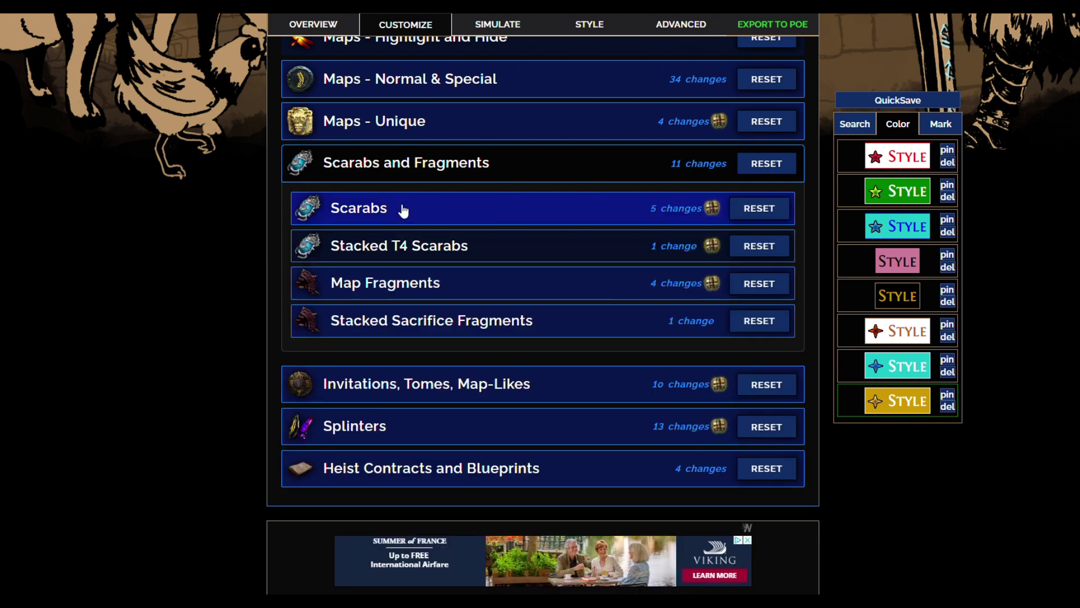
scroll(403, 236, down, 2)
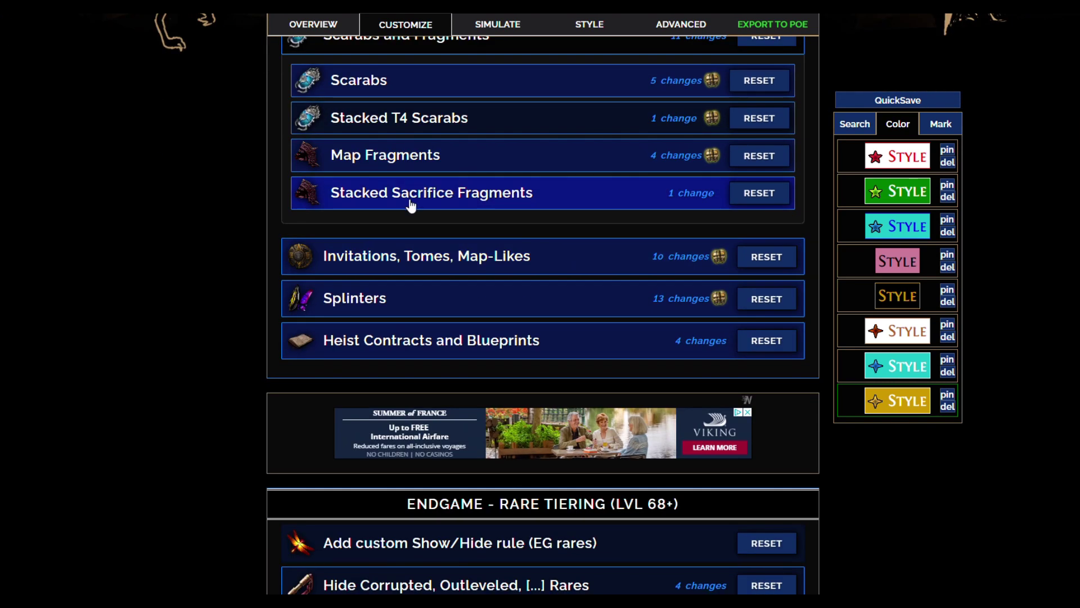
click(410, 163)
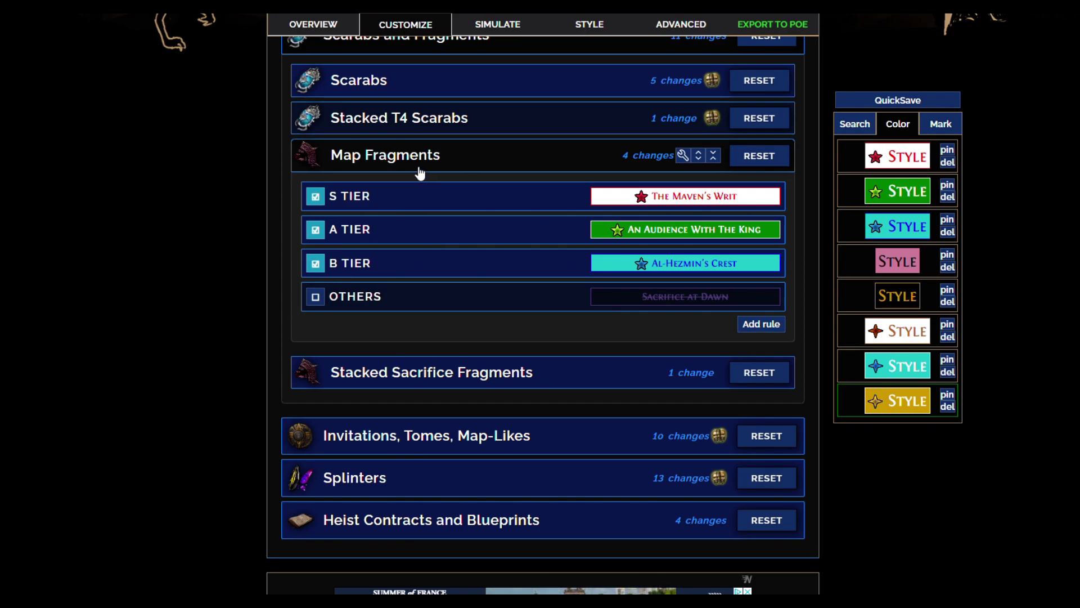
click(432, 299)
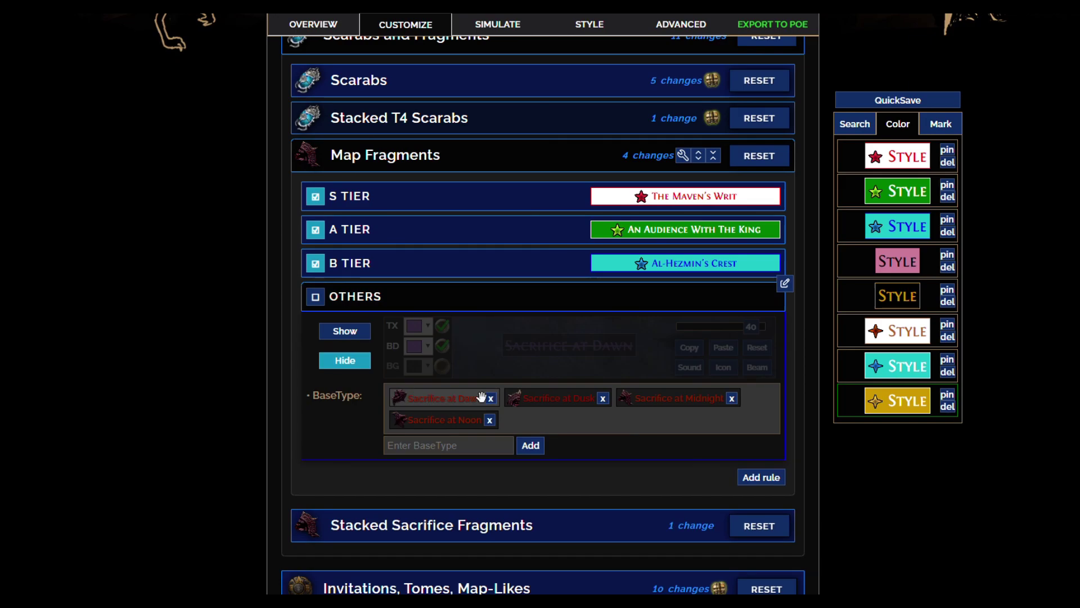
click(430, 286)
- Check the Stacked Sacrifice Fragments rule and its style
click(451, 374)
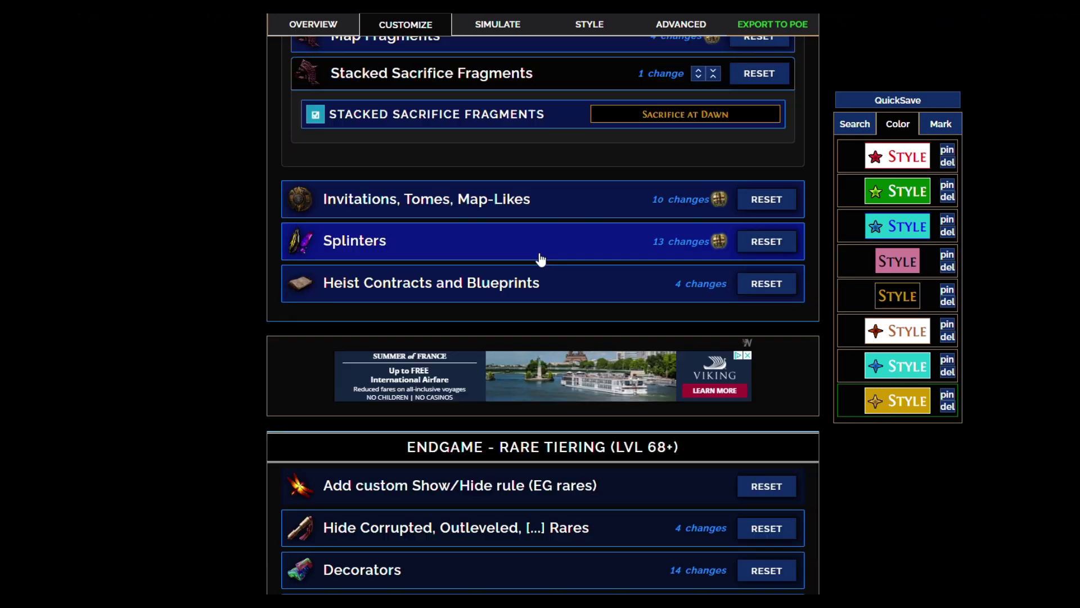
scroll(561, 202, up, 1)
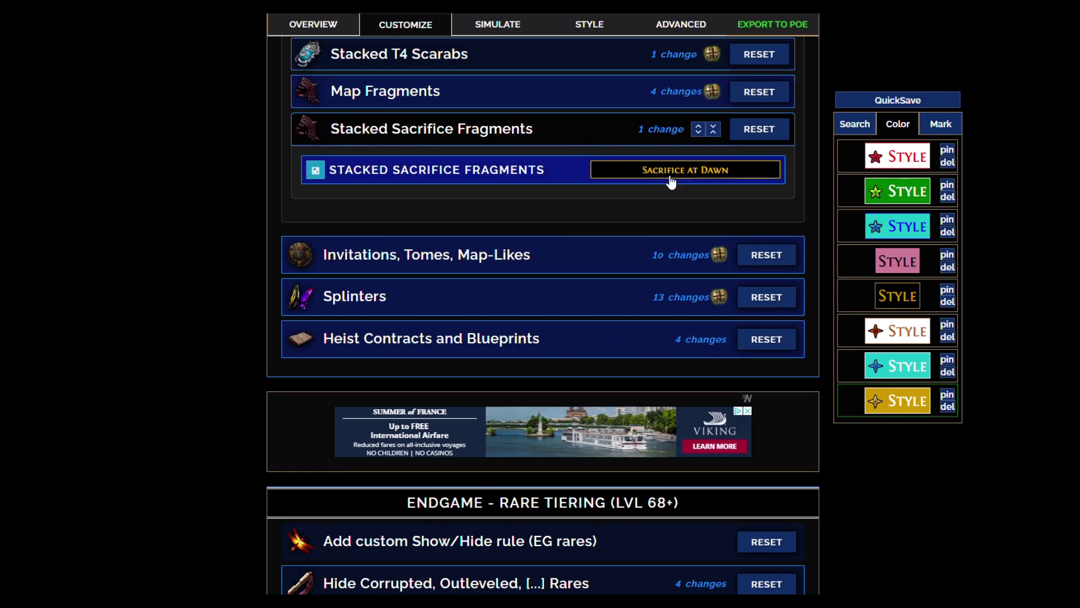
click(490, 141)
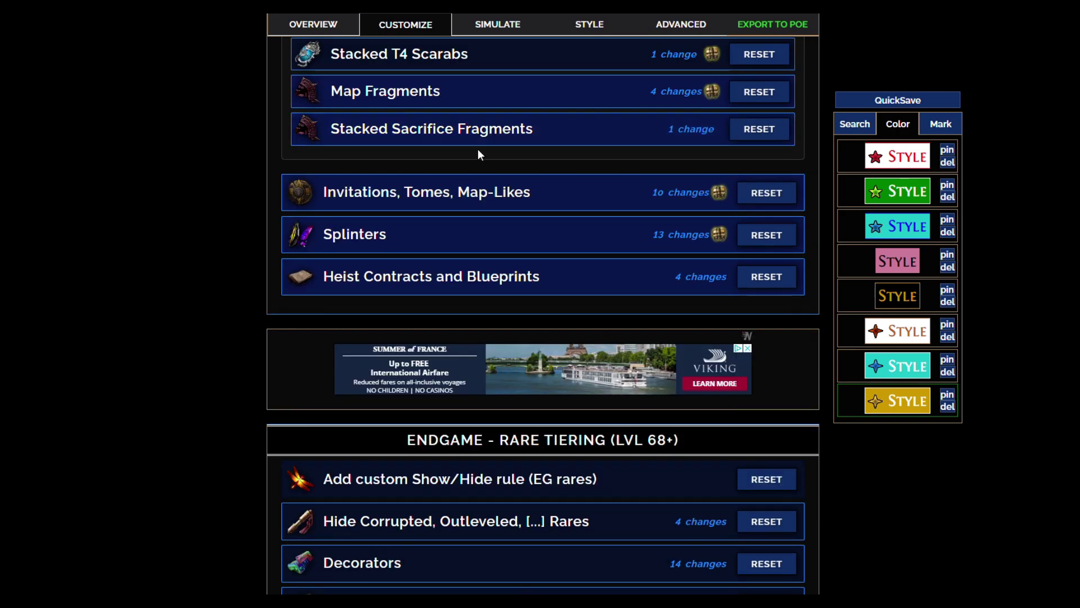
- Expand Invitations, Tomes, Map-Likes and review the Endgame Bossfight Invitation tiers and the Reliquary Keys rules
click(467, 195)
click(454, 118)
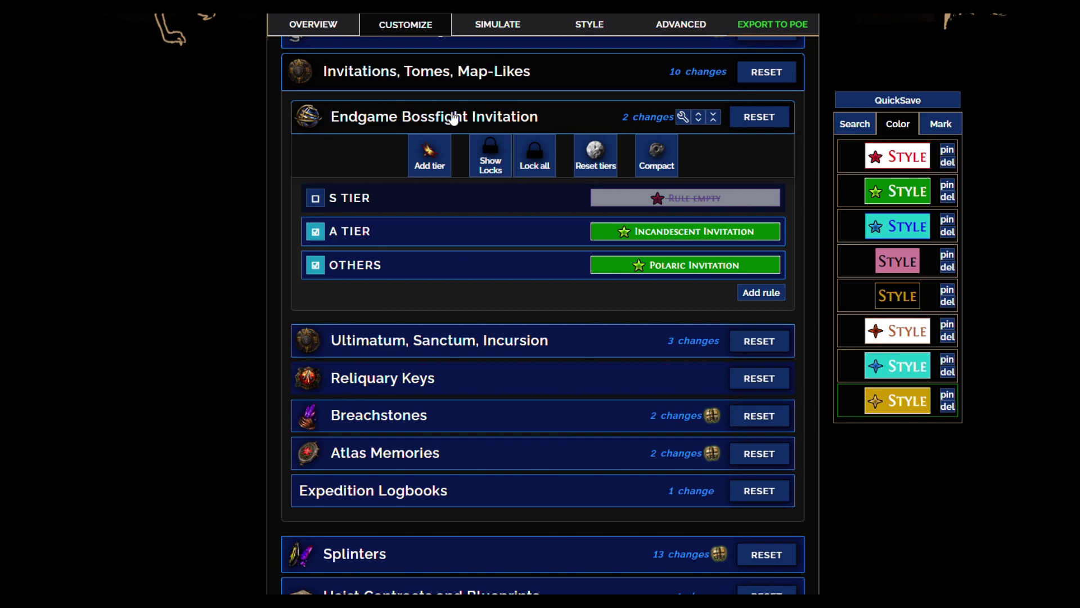
click(454, 118)
click(429, 200)
click(420, 199)
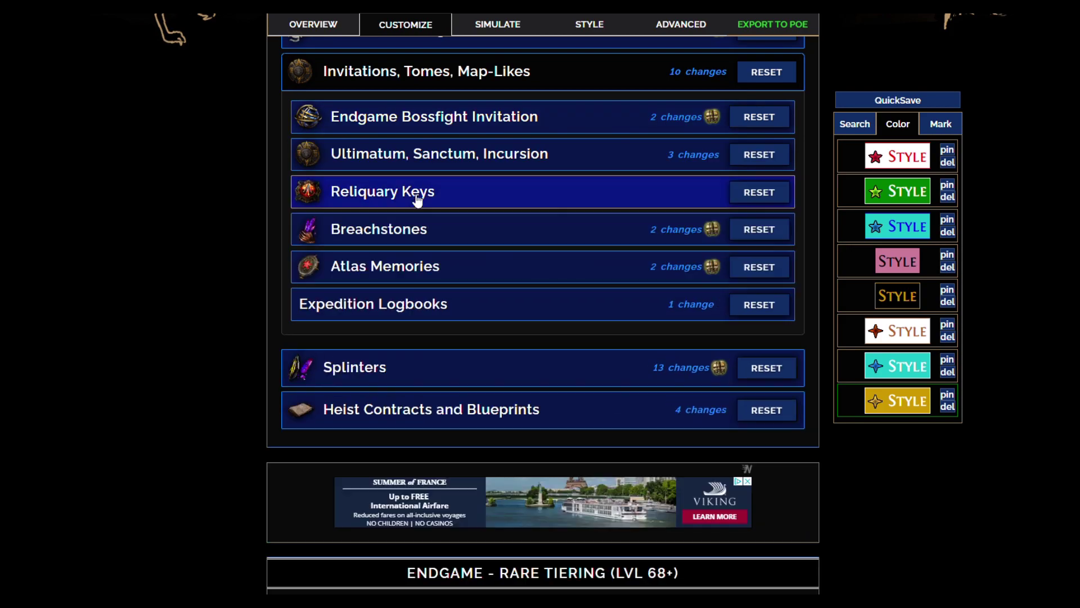
- Review the Breachstones, Atlas Memories and Expedition Logbooks rules
click(432, 232)
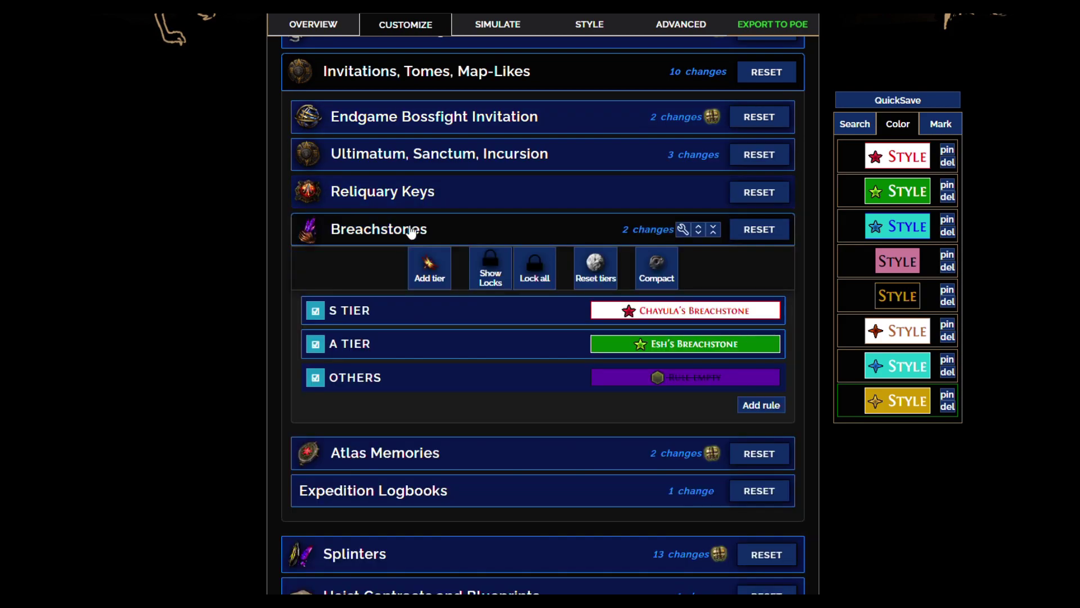
click(411, 233)
scroll(416, 219, down, 1)
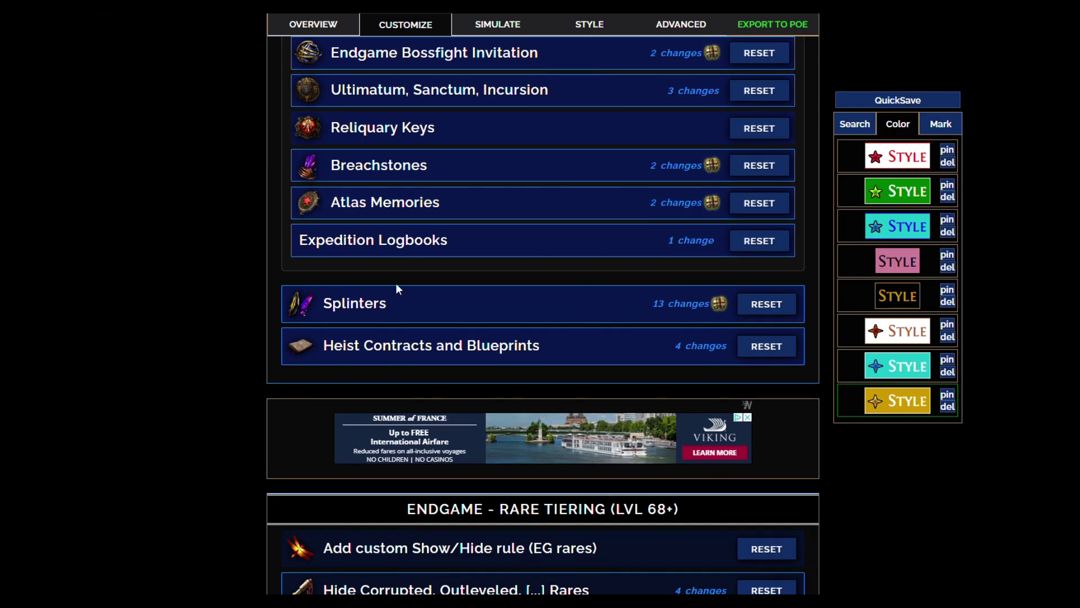
click(413, 207)
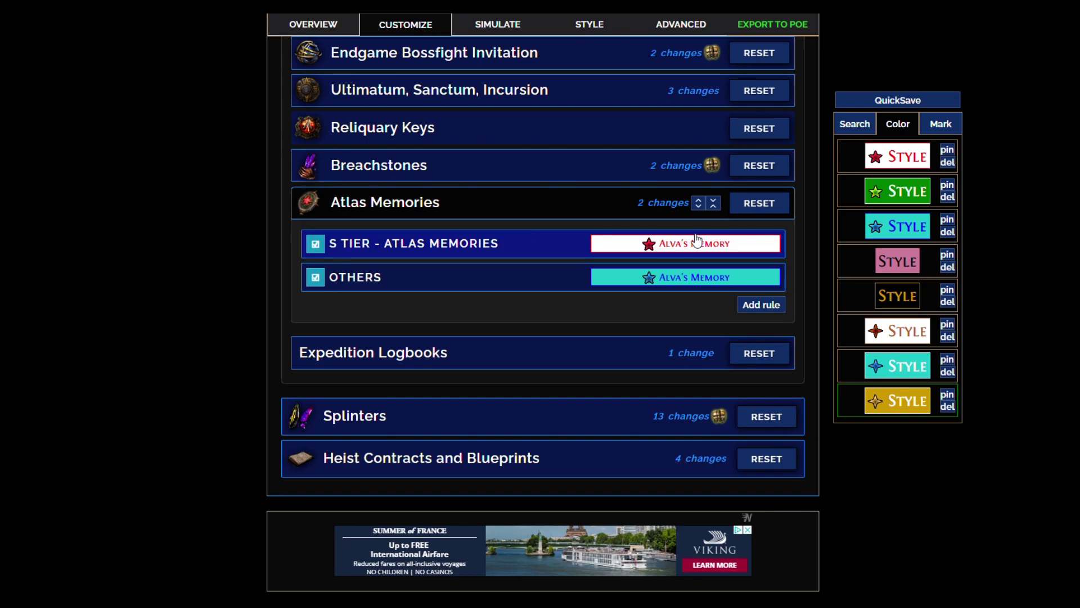
click(410, 208)
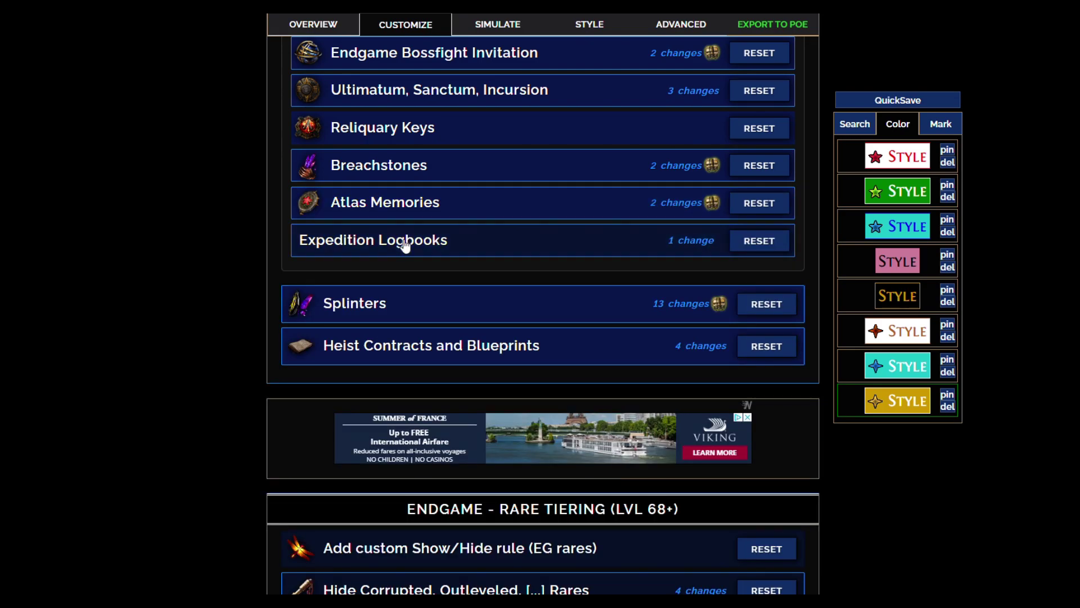
click(405, 243)
click(394, 250)
- Expand Splinters and review the Simulacrum Splinters stack styles and the Splinters - Single tiers
scroll(390, 273, down, 4)
click(411, 113)
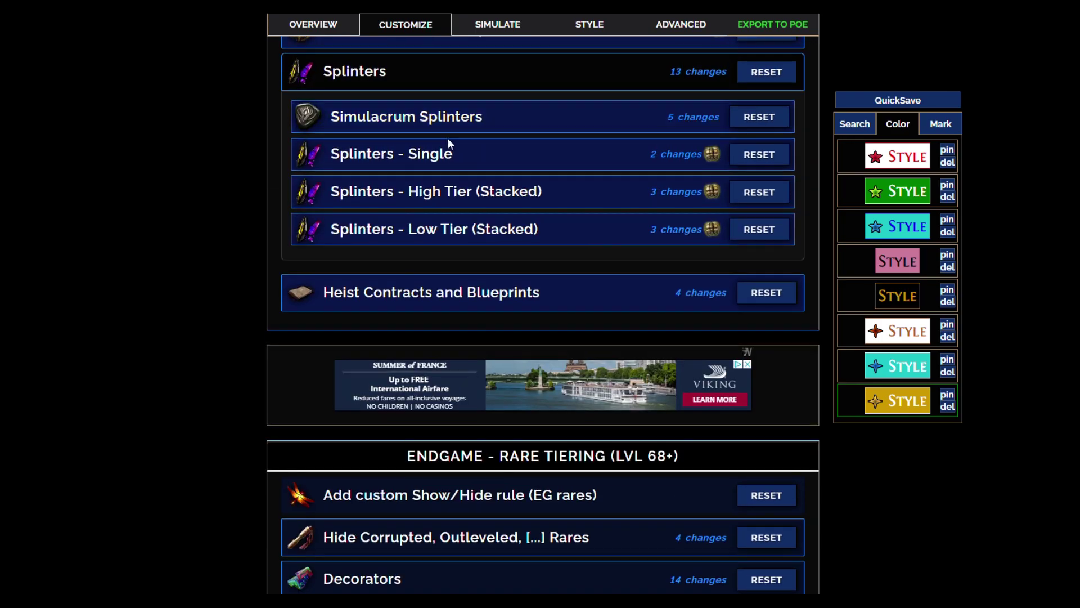
click(487, 132)
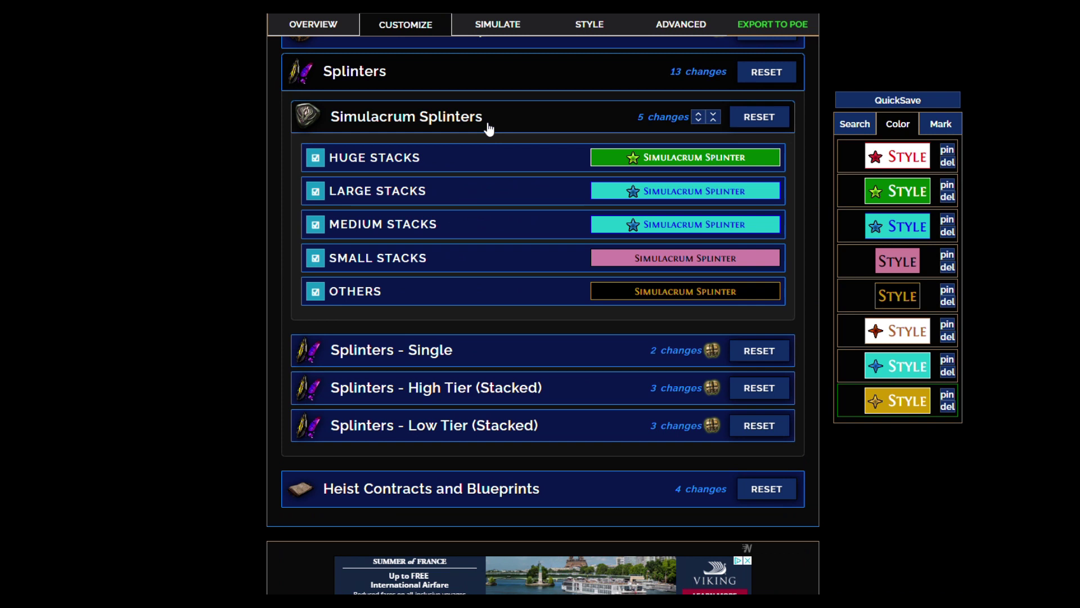
click(485, 121)
click(460, 160)
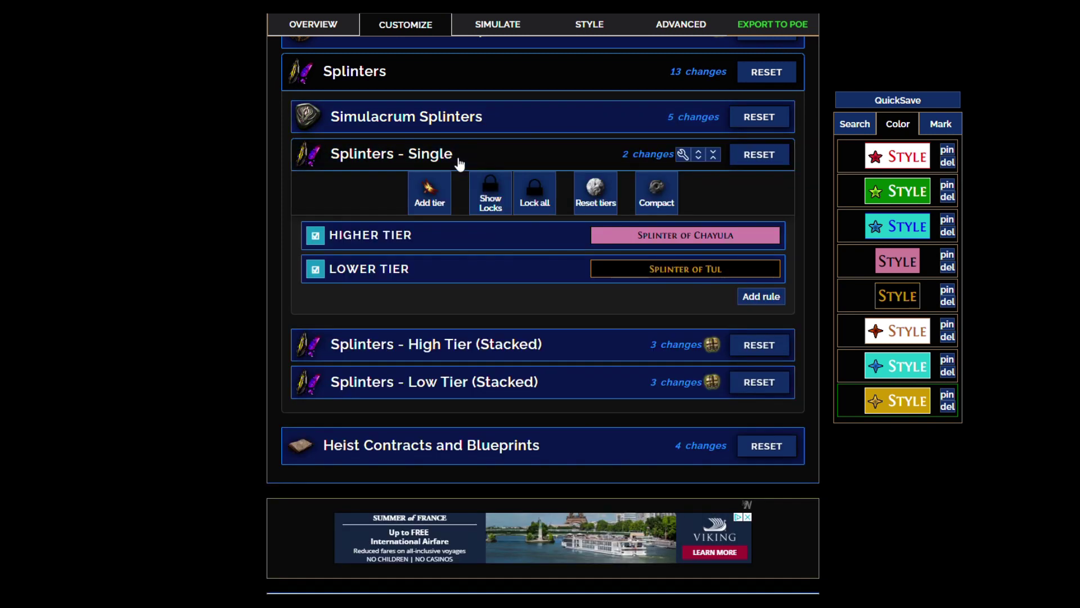
click(457, 166)
- Review the stacked splinter rules for both the High Tier and Low Tier groups
click(449, 186)
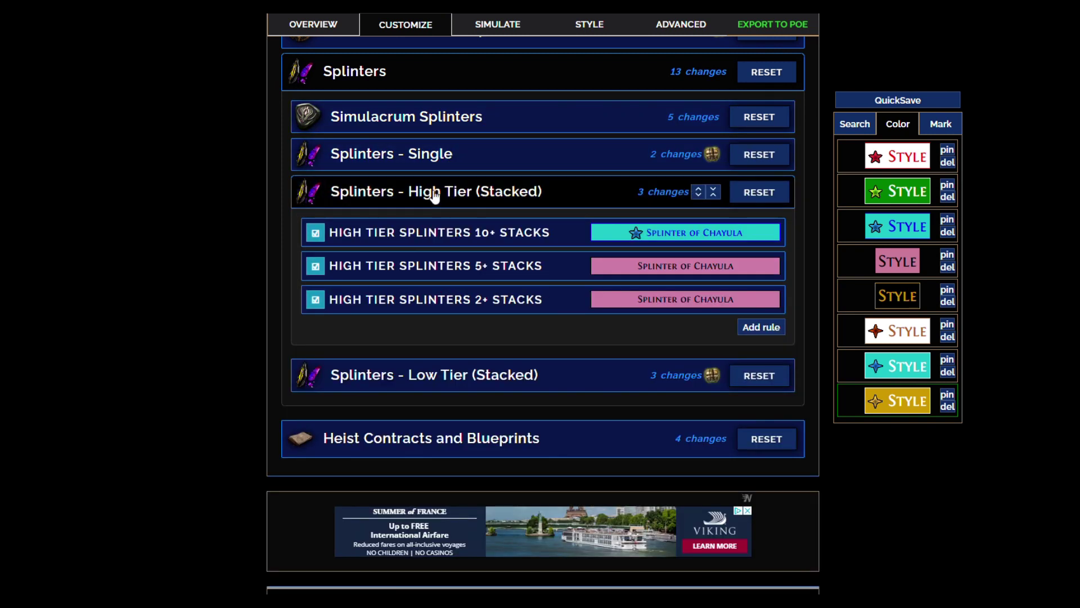
click(435, 194)
click(435, 228)
click(435, 228)
- Check the Decorators under Endgame - Rare Tiering and expand Jewellery to view its rare rings, amulets and belts rules
scroll(428, 237, down, 5)
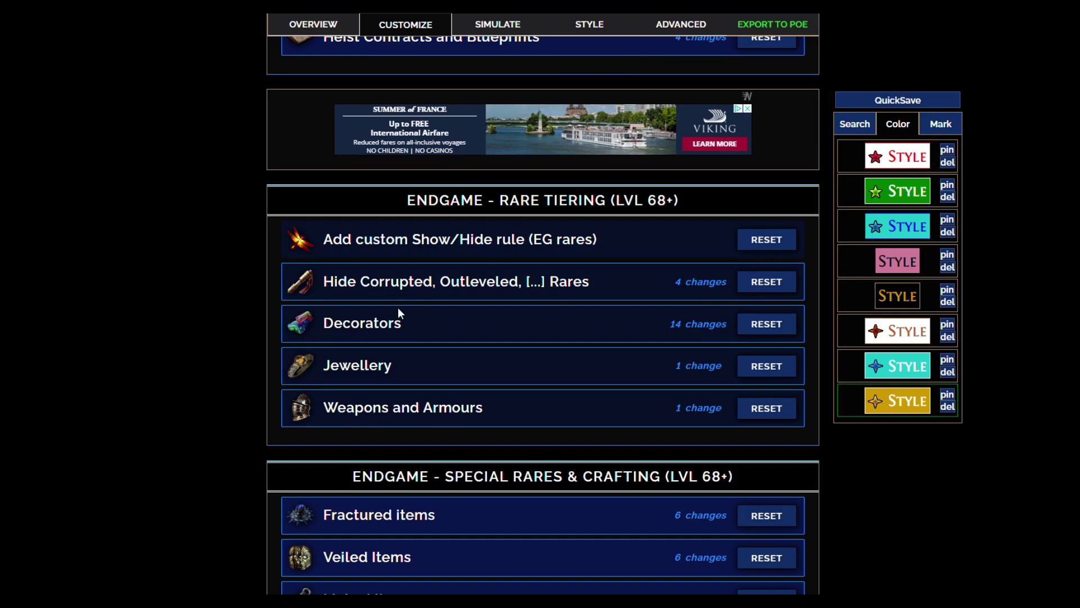
click(397, 325)
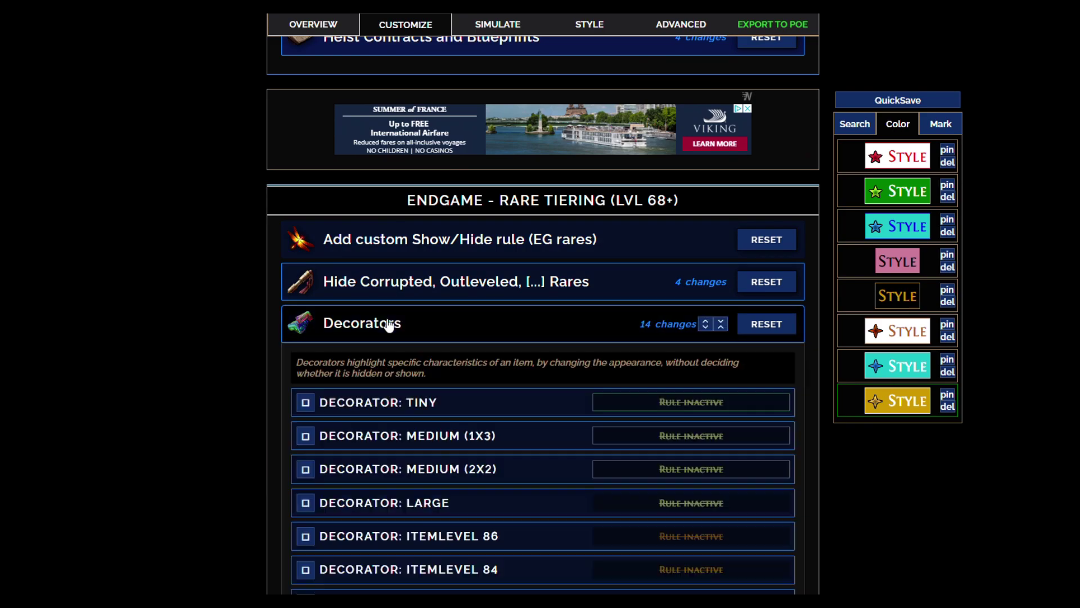
click(394, 322)
scroll(389, 239, down, 2)
click(390, 239)
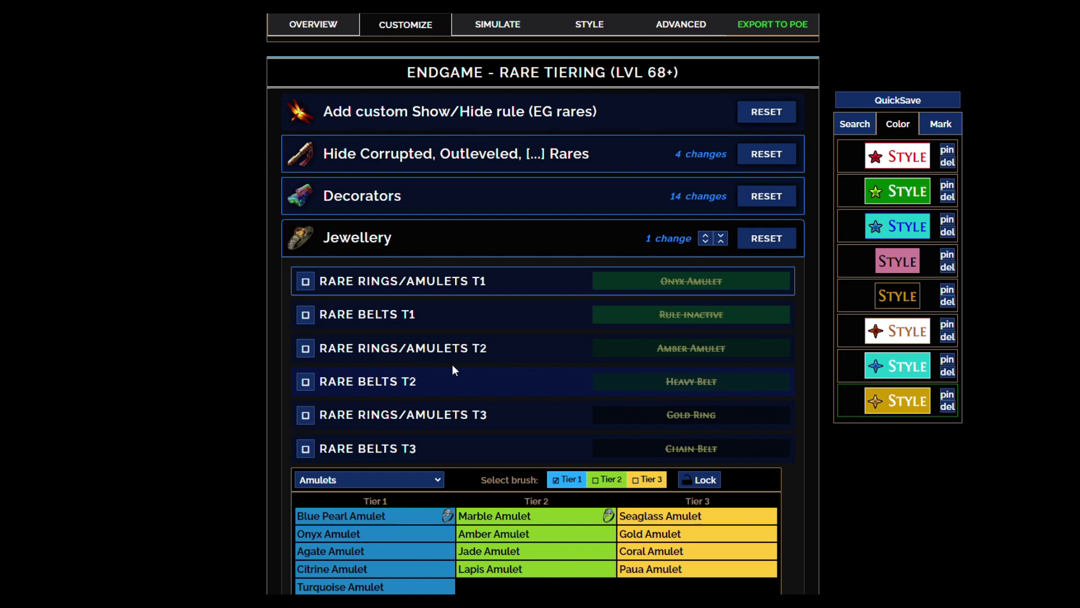
- Collapse Jewellery and check the rare tiers and base matrix under Weapons and Armours
click(386, 238)
scroll(352, 187, down, 3)
click(389, 97)
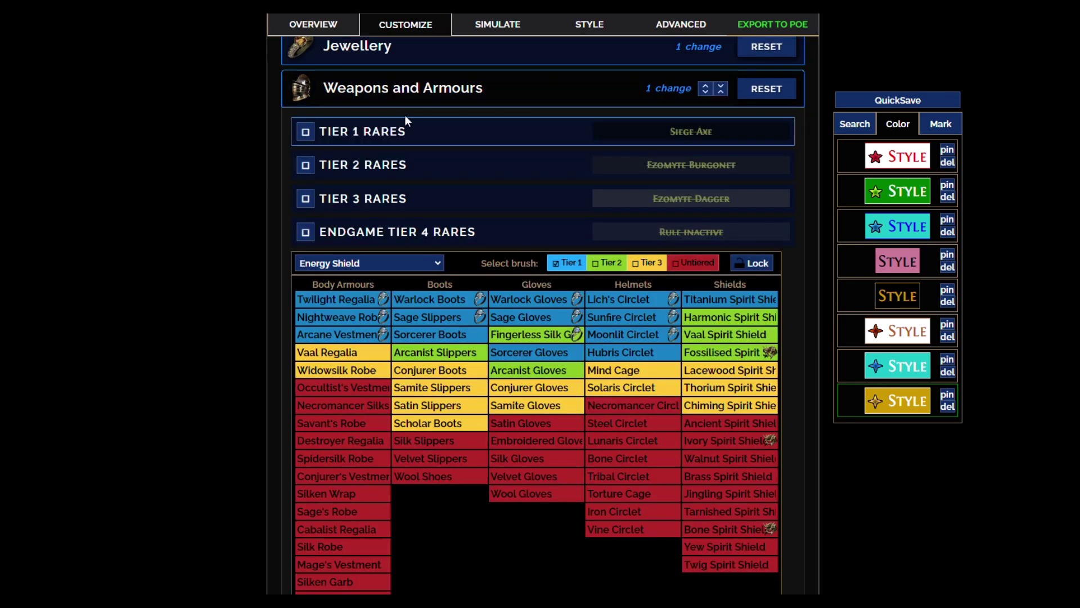
click(415, 88)
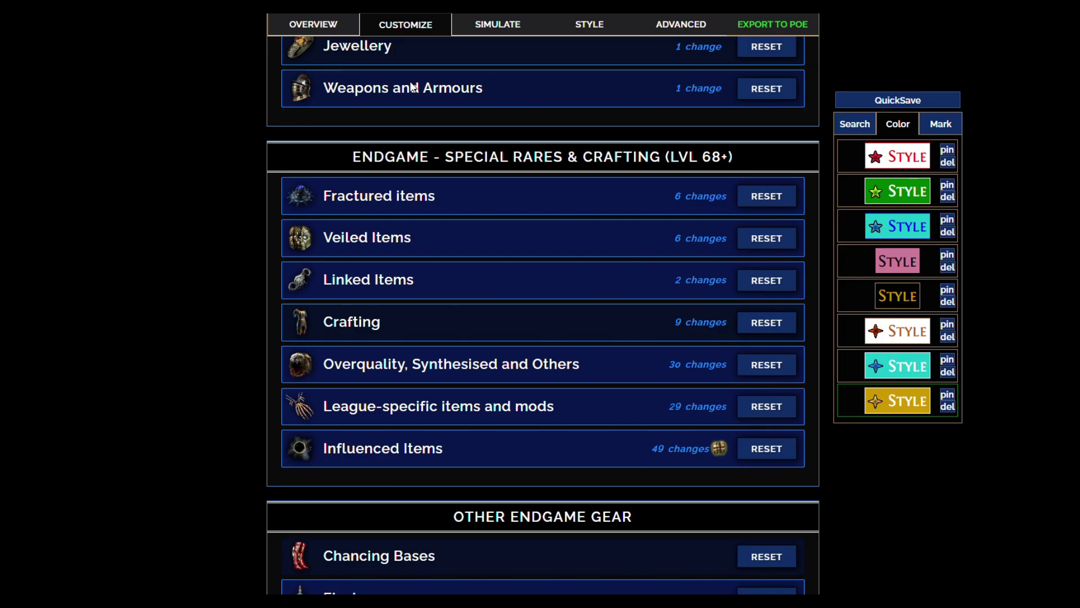
- Expand Fractured items and examine its tier styles and the Energy Shield base type matrix
click(403, 208)
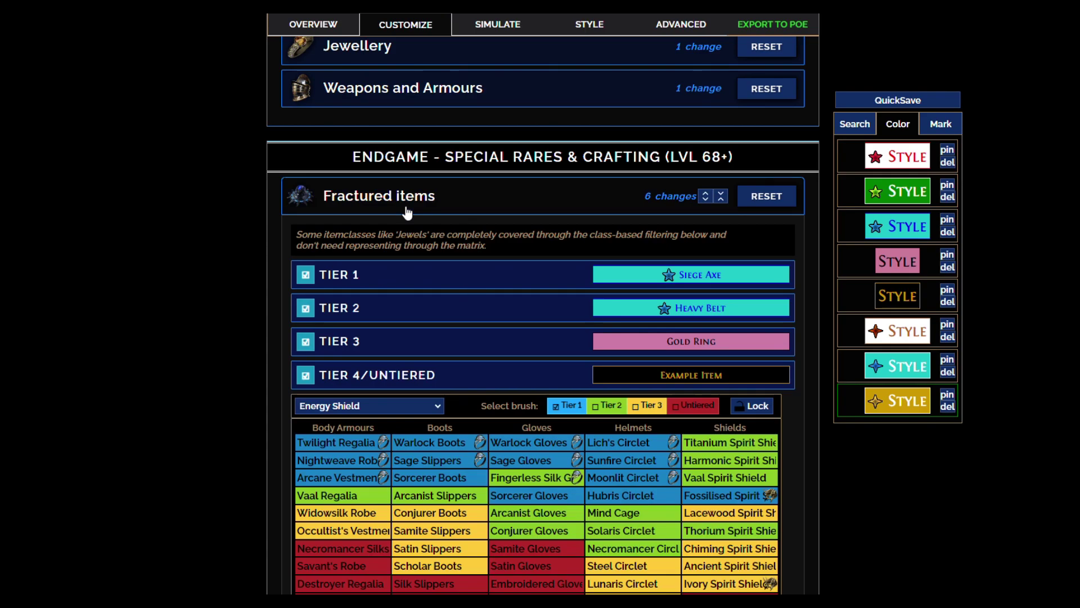
scroll(242, 168, down, 3)
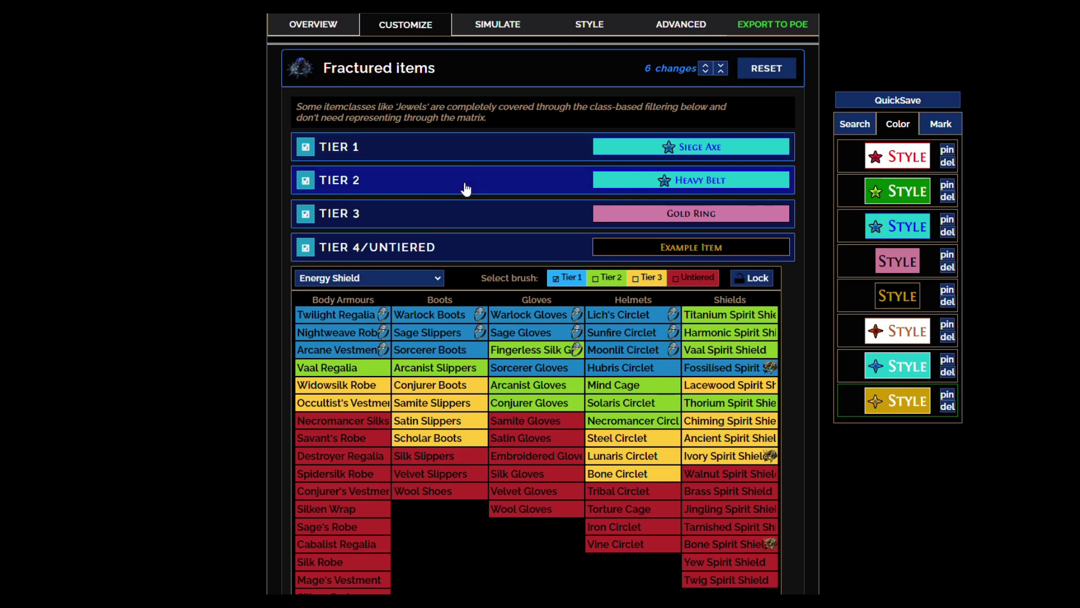
mouse_move(338, 319)
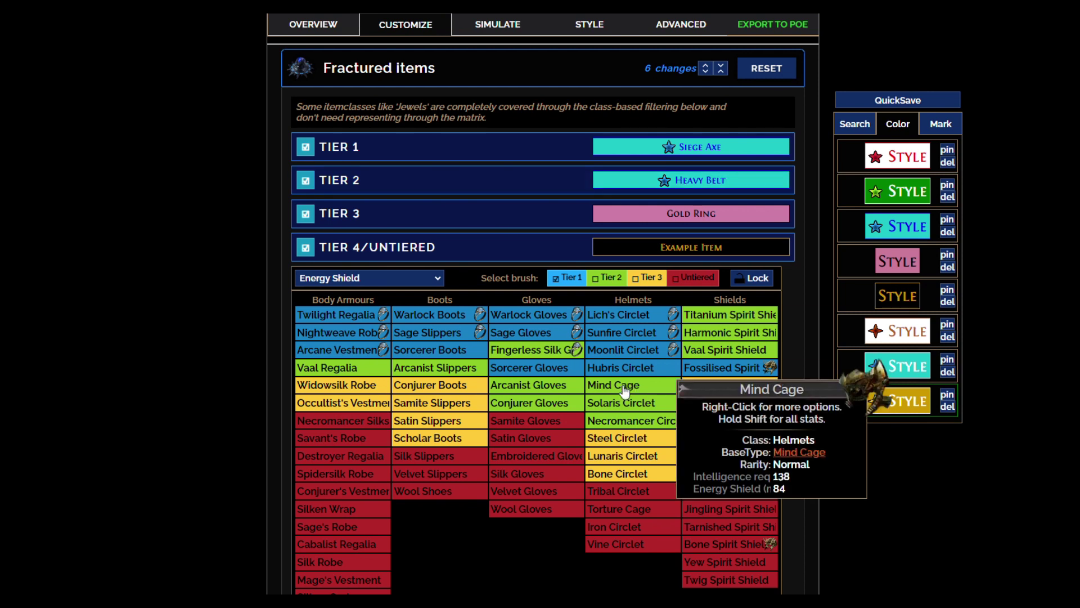
mouse_move(523, 356)
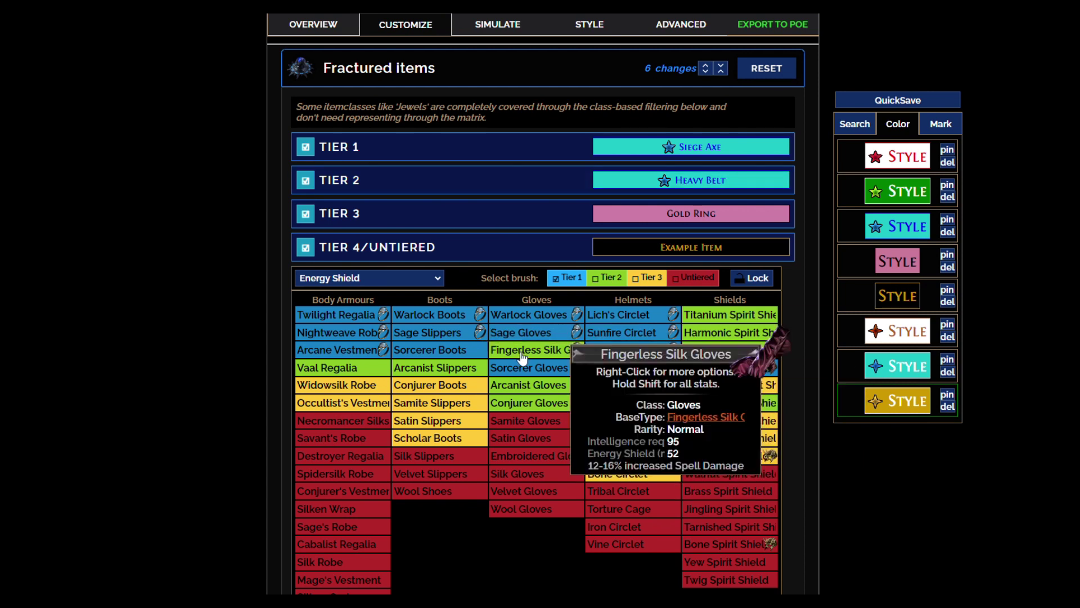
- Open the Tier 2, Tier 3 and Tier 4/Untiered fractured item rules and inspect their style and item level settings
click(404, 212)
click(412, 188)
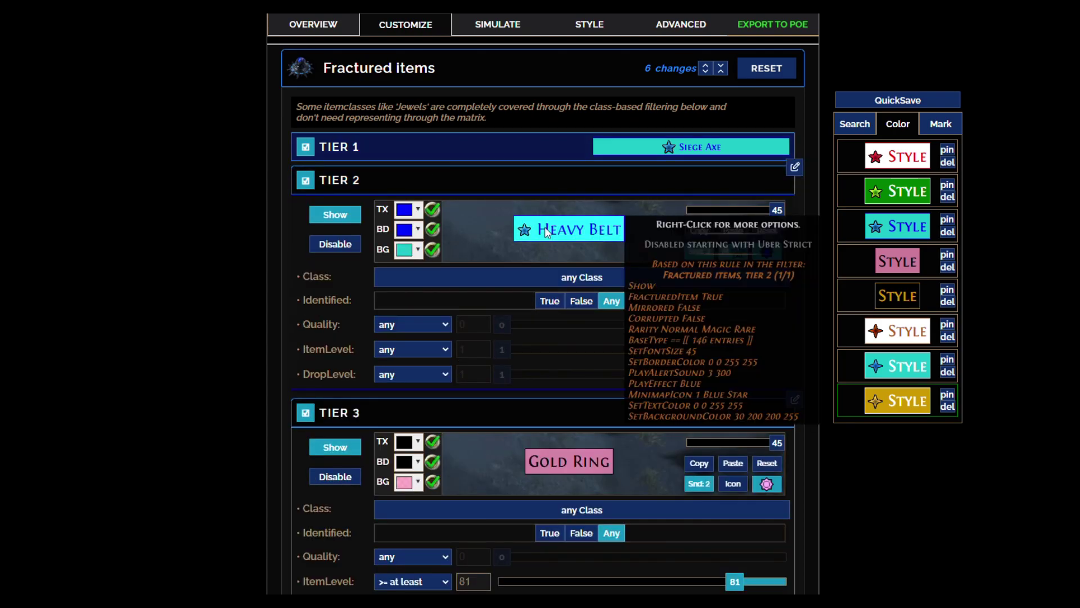
scroll(446, 185, down, 2)
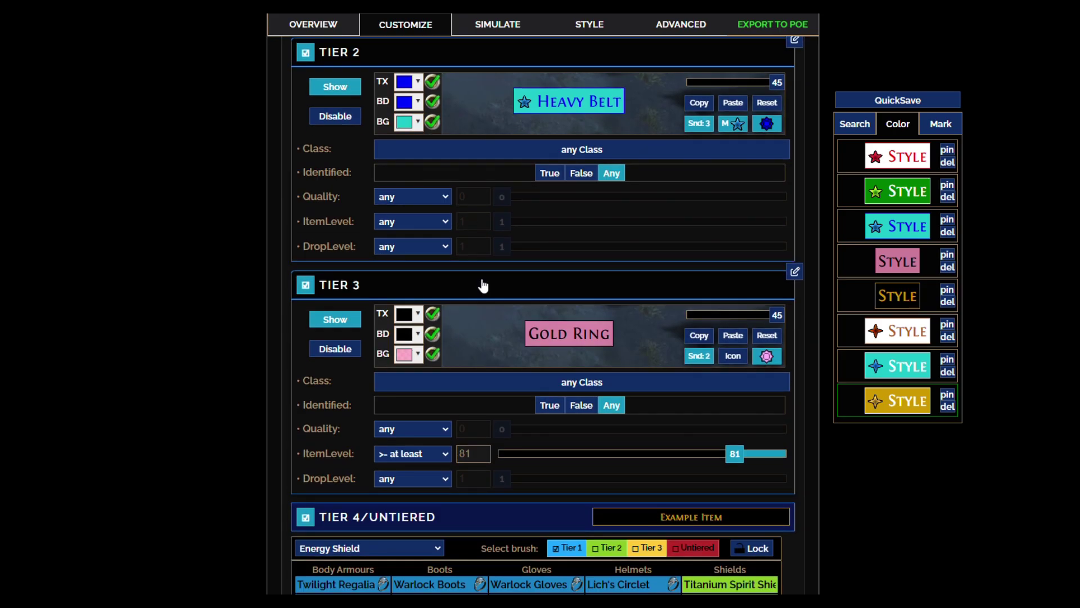
scroll(518, 267, down, 2)
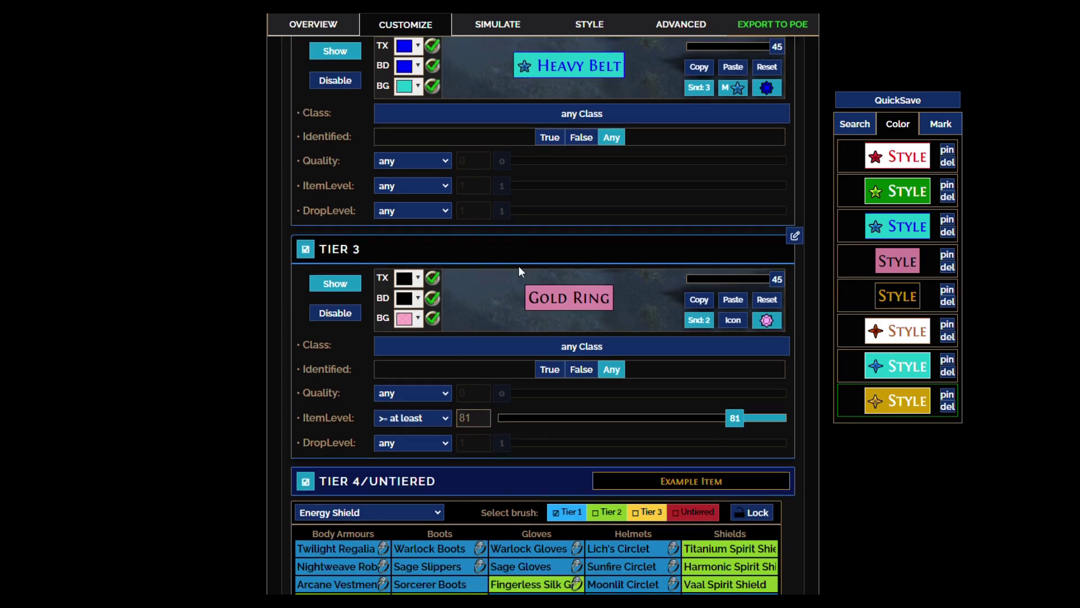
click(458, 383)
scroll(515, 286, down, 1)
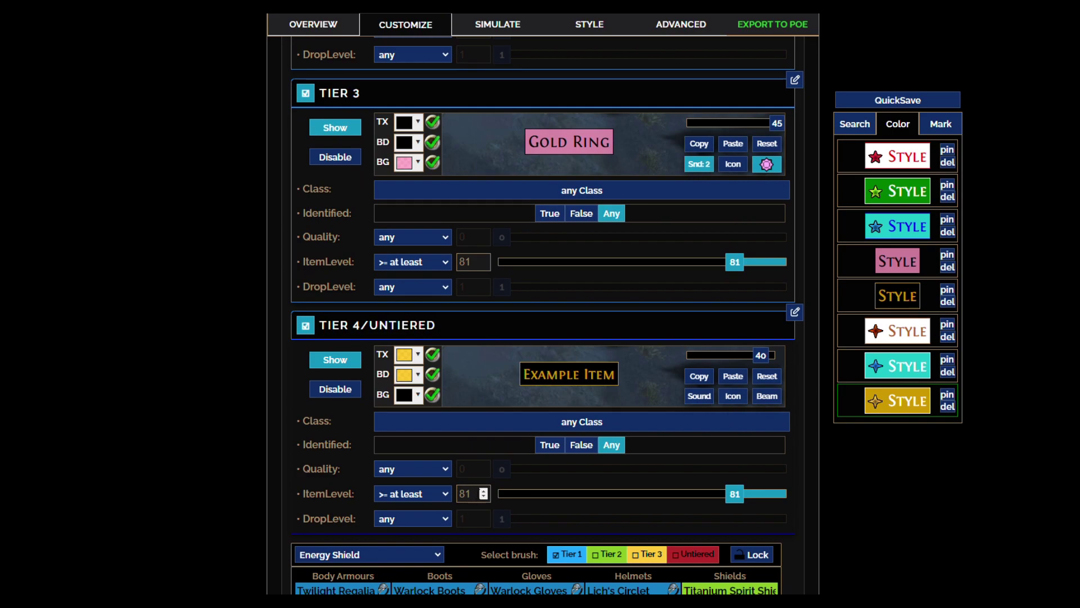
- Compare the fractured Tier 3 and Tier 4/Untiered rules with the base types assigned in the matrix
scroll(536, 363, up, 5)
scroll(507, 262, down, 4)
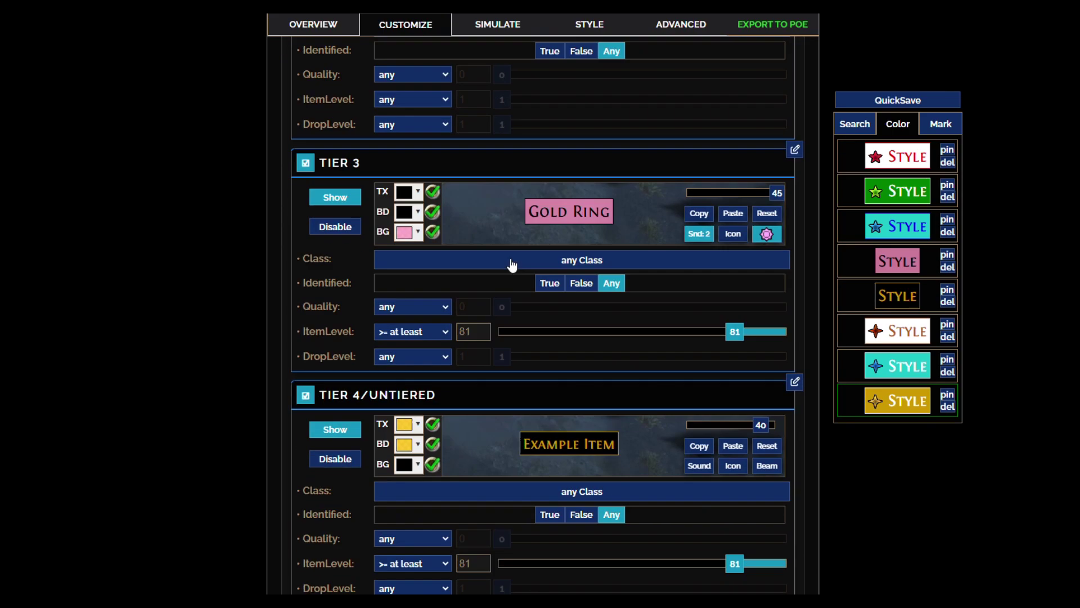
scroll(511, 264, down, 1)
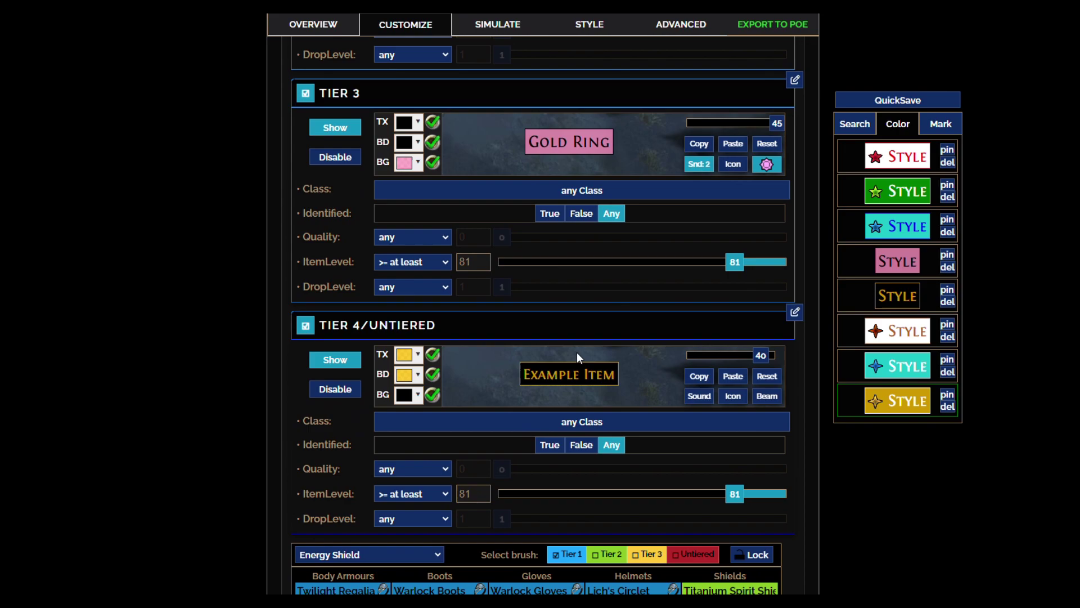
scroll(555, 339, down, 5)
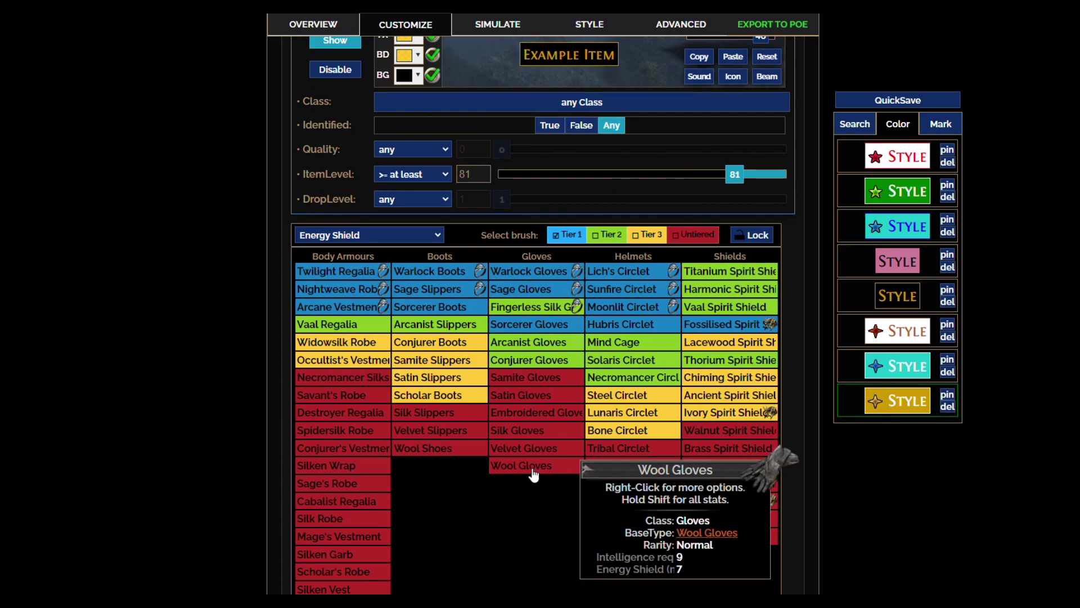
scroll(536, 471, up, 3)
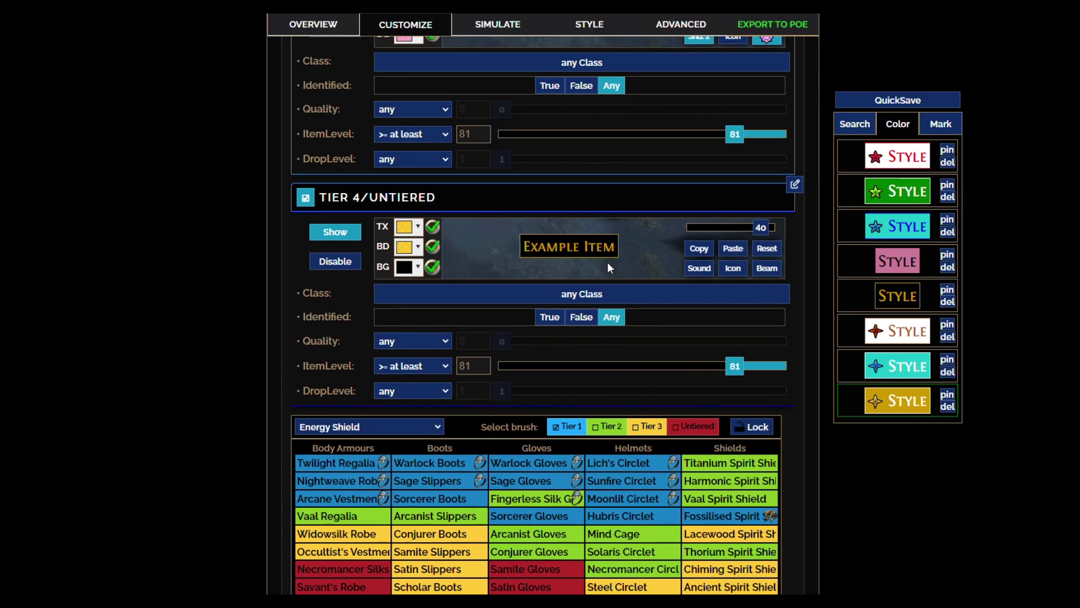
scroll(527, 210, down, 10)
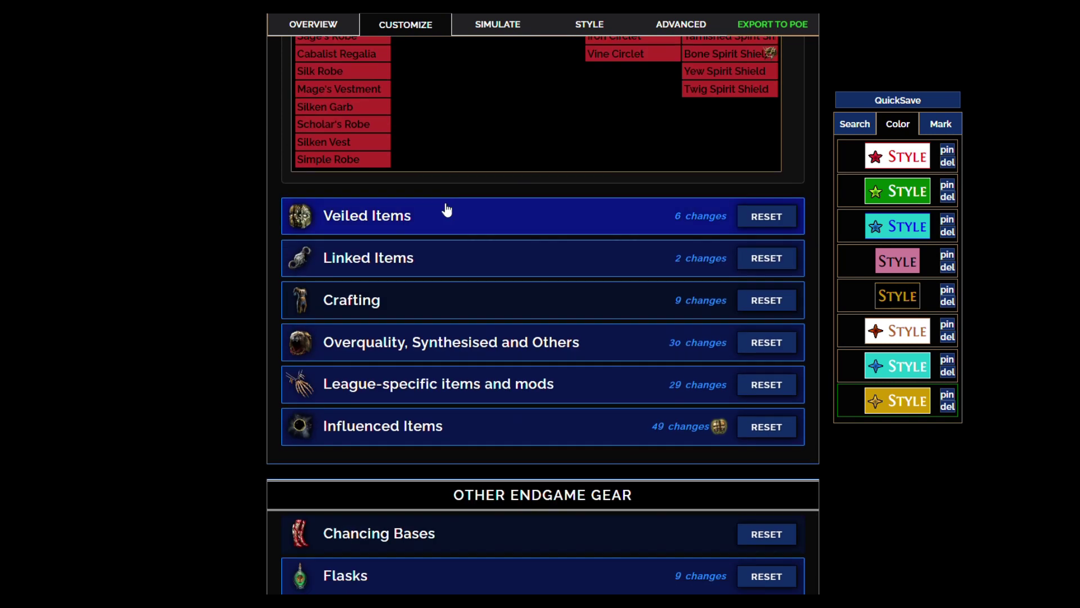
- Review the Veiled Items rules and the 6-link, 5-link and 4-link rules under Linked Items
click(431, 215)
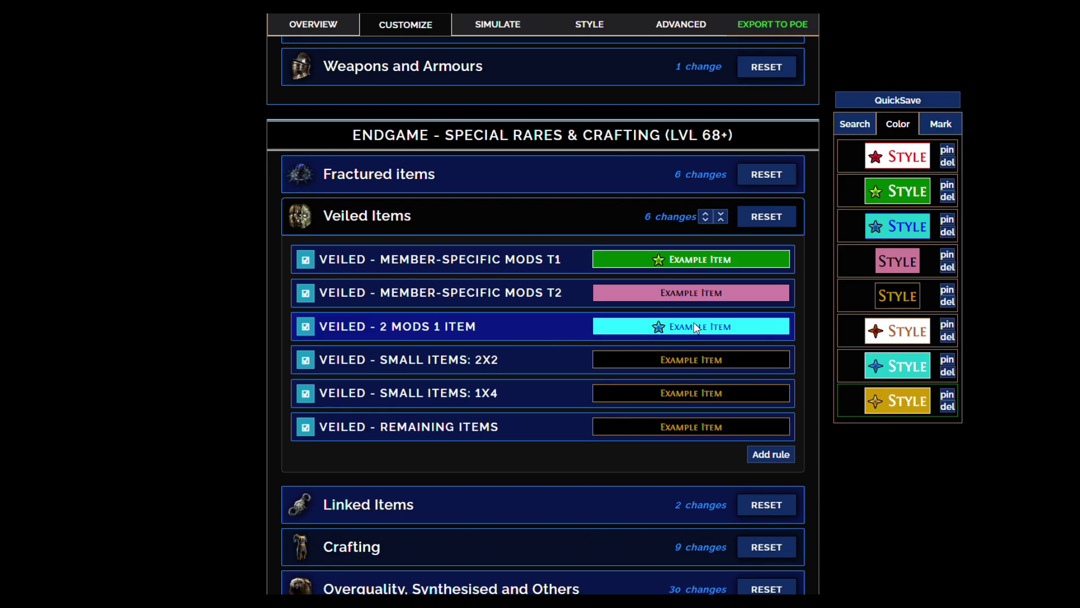
scroll(550, 295, down, 3)
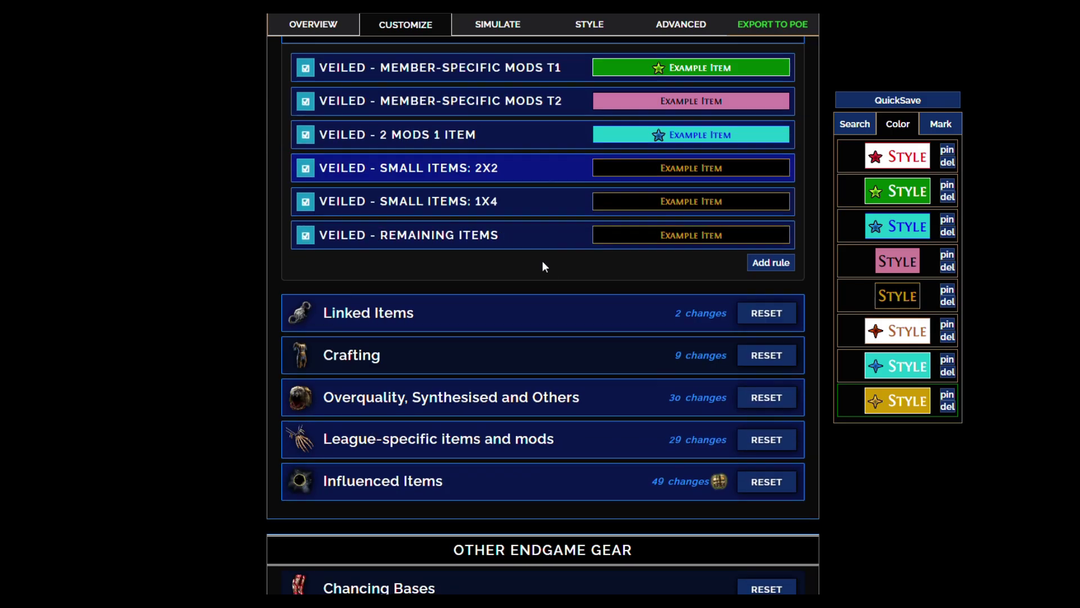
click(416, 319)
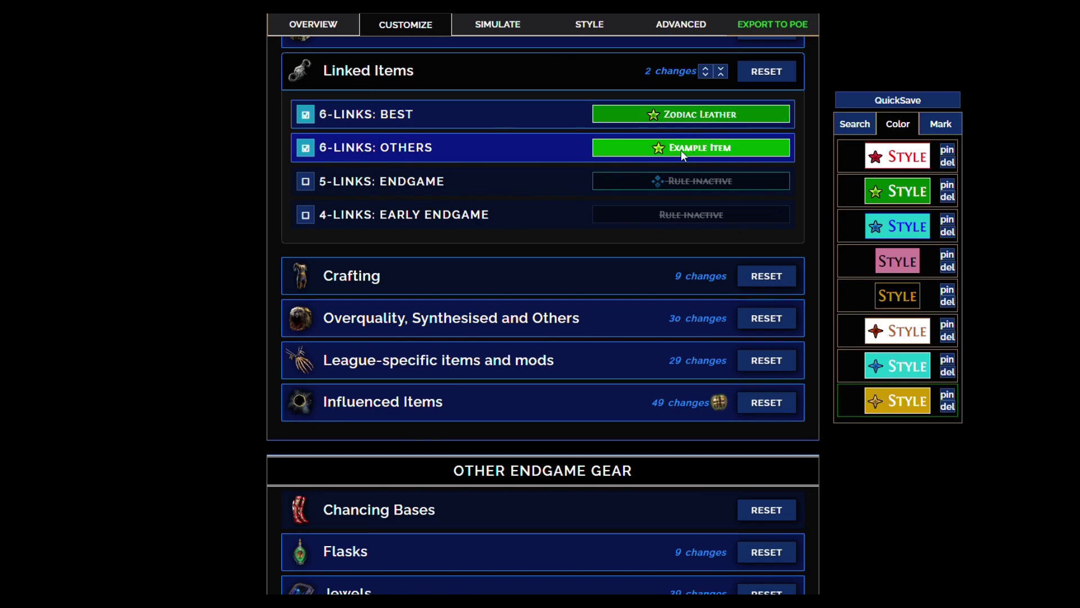
scroll(647, 152, down, 2)
- Check the Crafting section briefly, then expand Overquality, Synthesised and Others
click(453, 153)
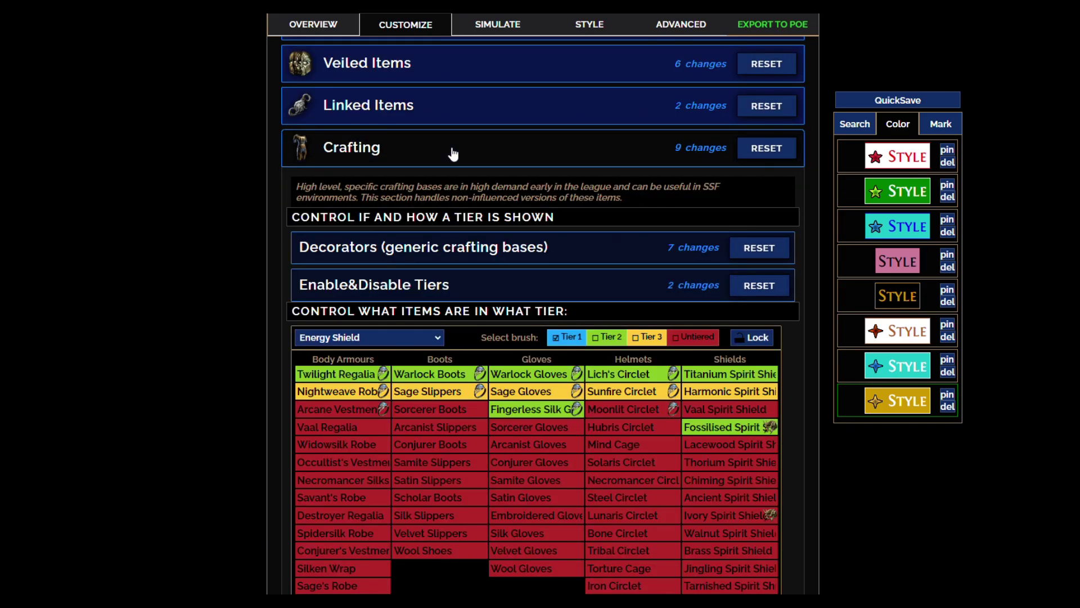
click(453, 153)
click(420, 191)
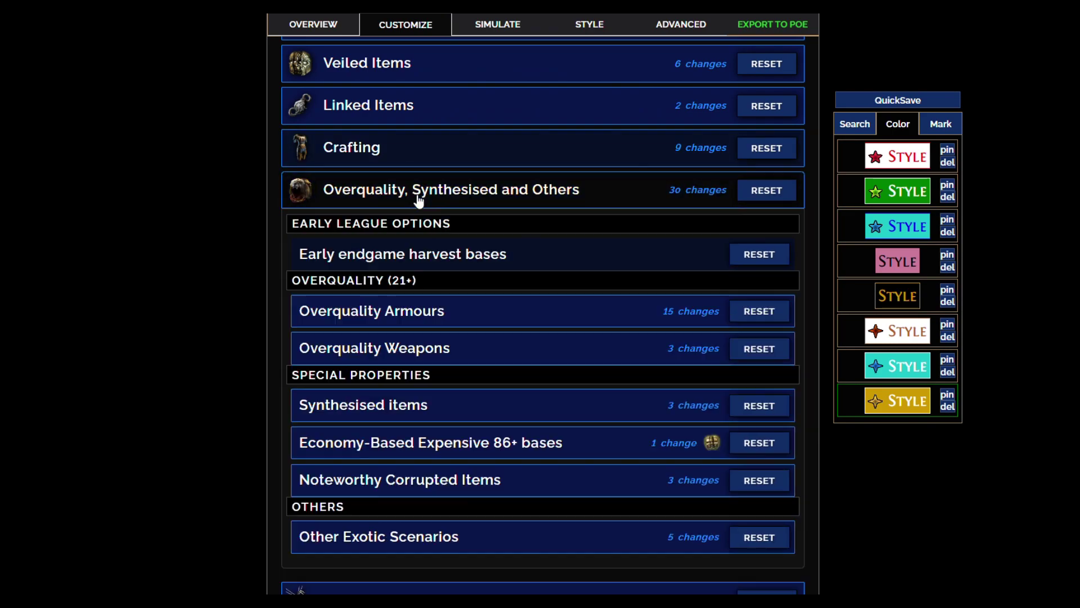
- Review the quality 30, 29+ and 24+ rules under Overquality Armours, then collapse the group
click(422, 320)
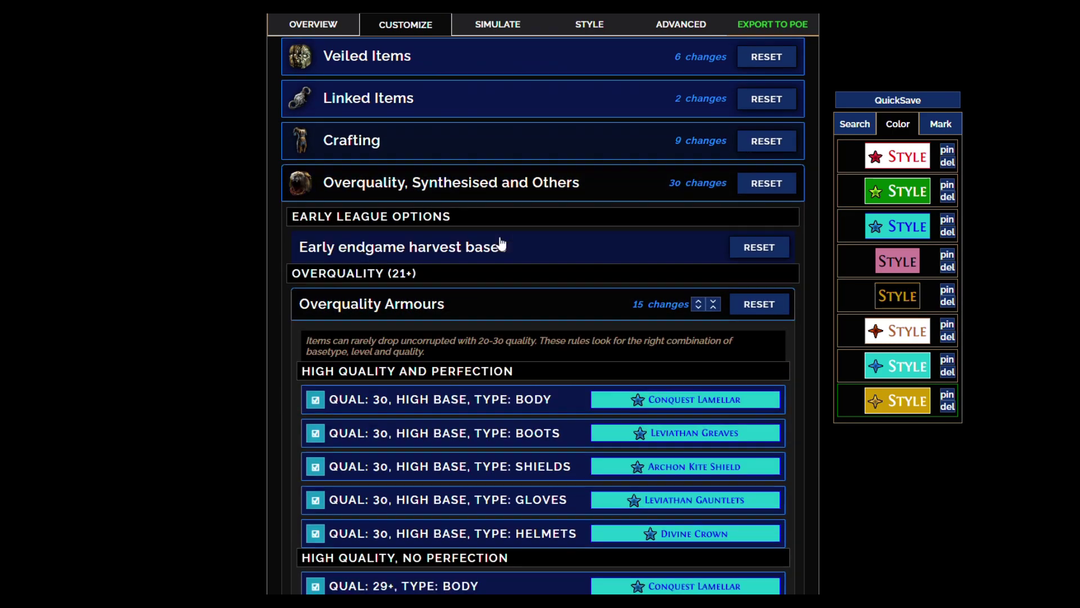
scroll(570, 140, down, 3)
scroll(580, 136, up, 1)
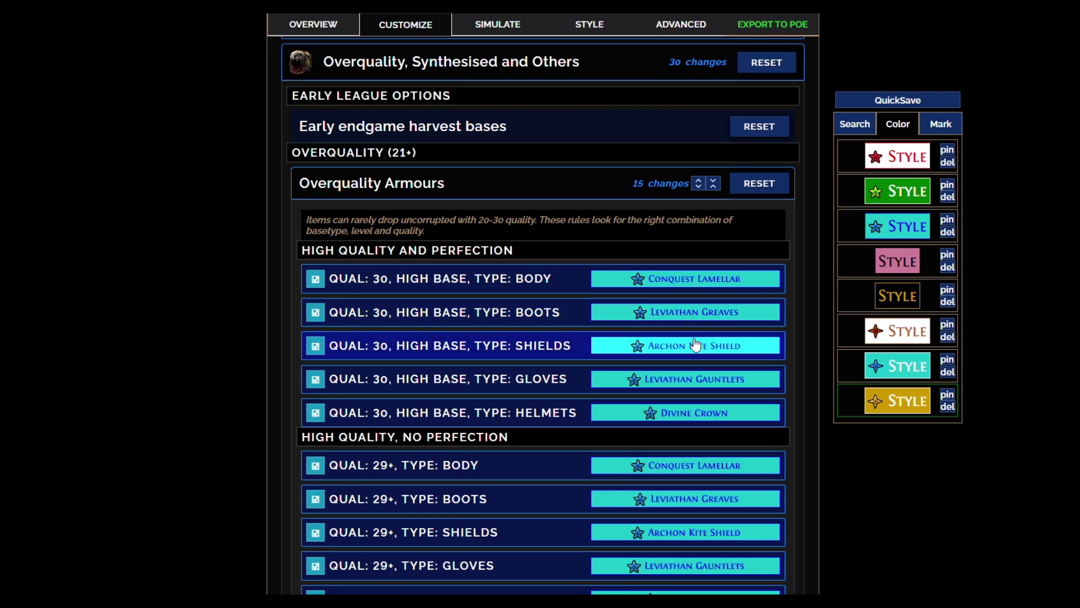
scroll(469, 283, down, 1)
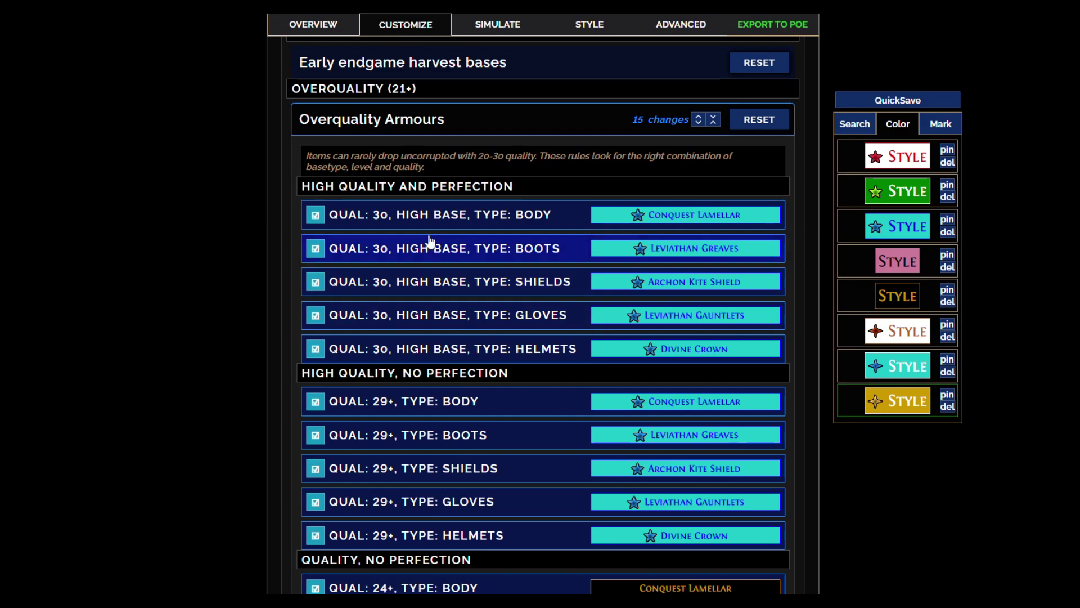
scroll(432, 225, down, 5)
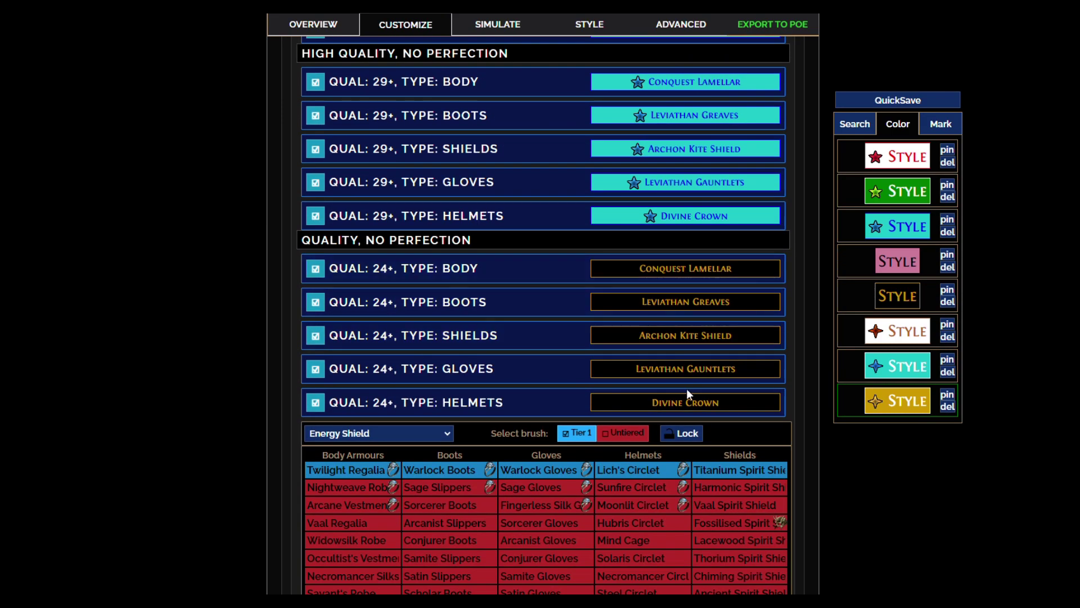
scroll(585, 342, up, 6)
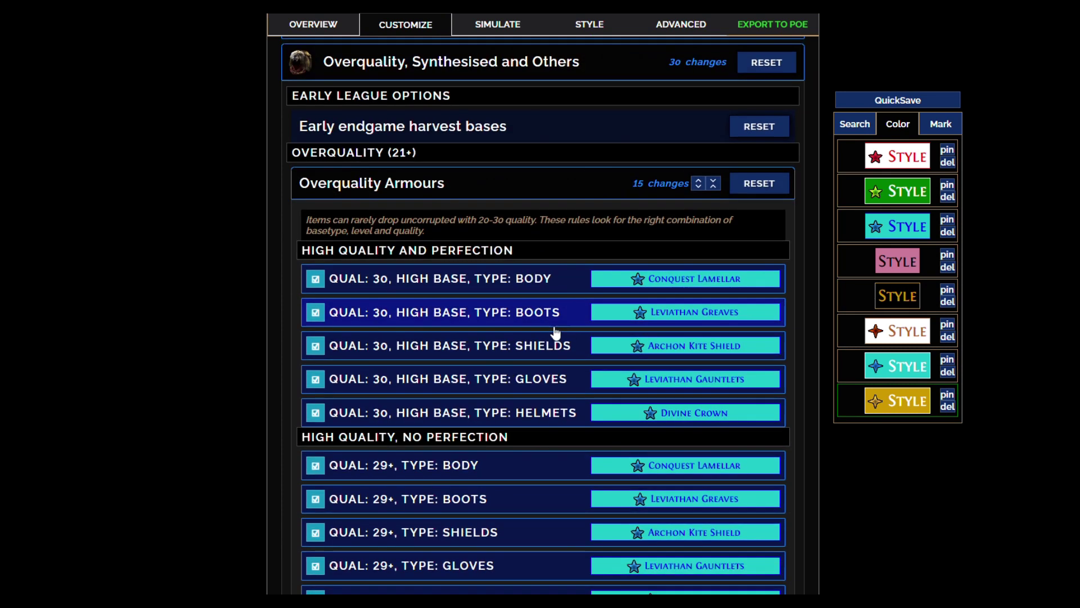
click(423, 185)
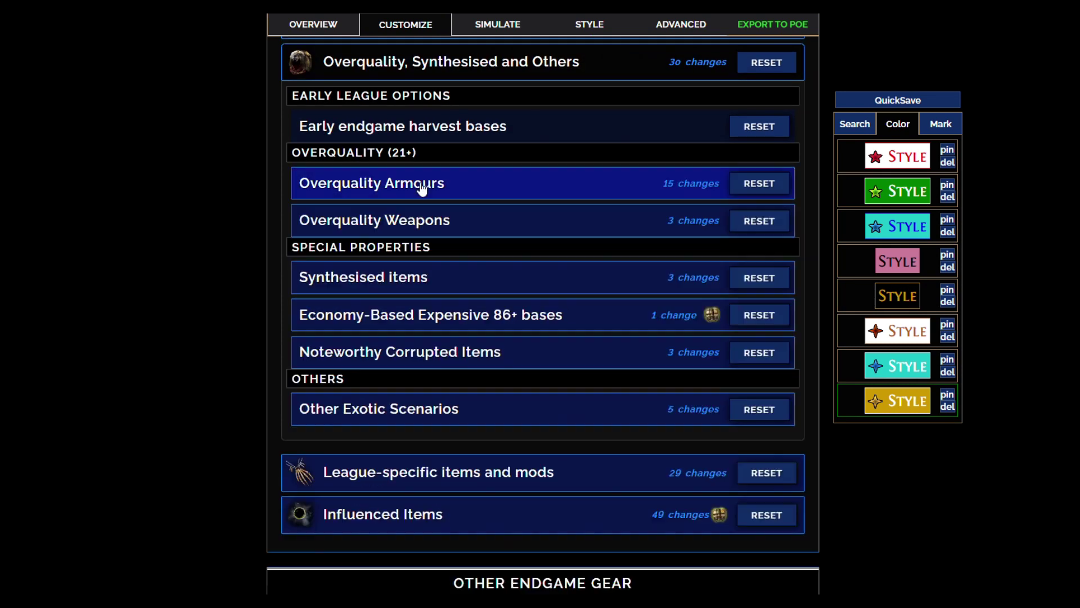
- Review the 29+ and 24+ quality tiers under Overquality Weapons and collapse the group
click(434, 234)
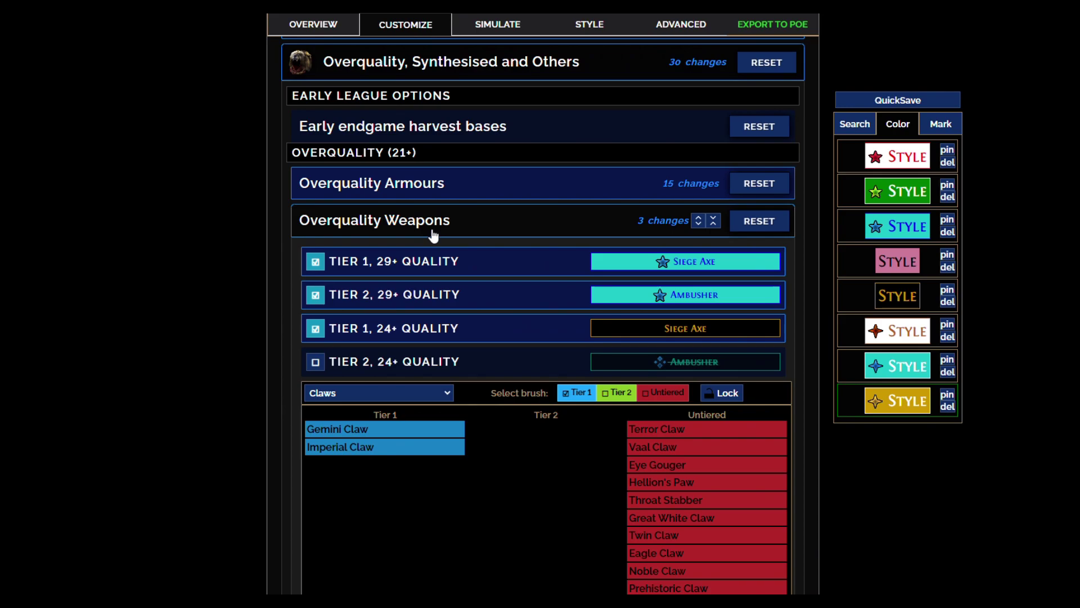
scroll(447, 208, down, 1)
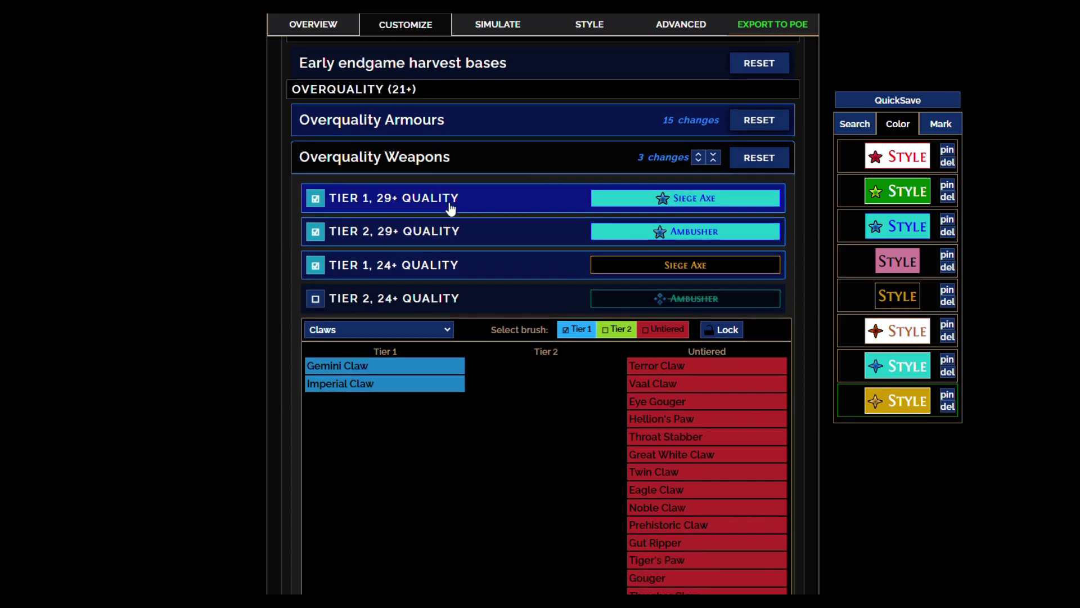
click(437, 163)
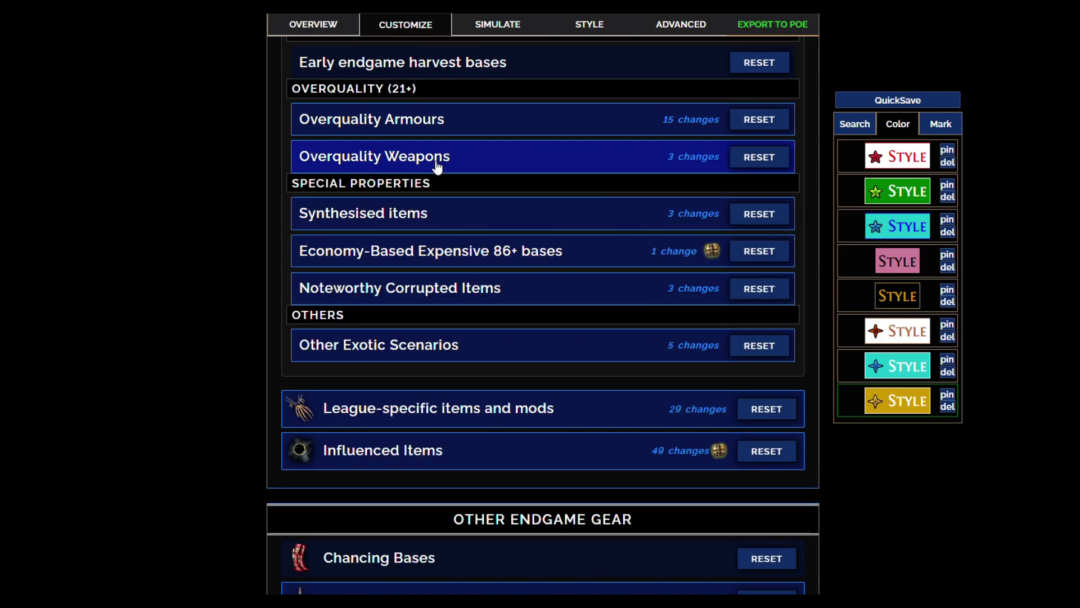
- Check Synthesised items and inspect the Expensive Crafting Bases rule under Economy-Based Expensive 86+ bases
click(425, 217)
click(468, 255)
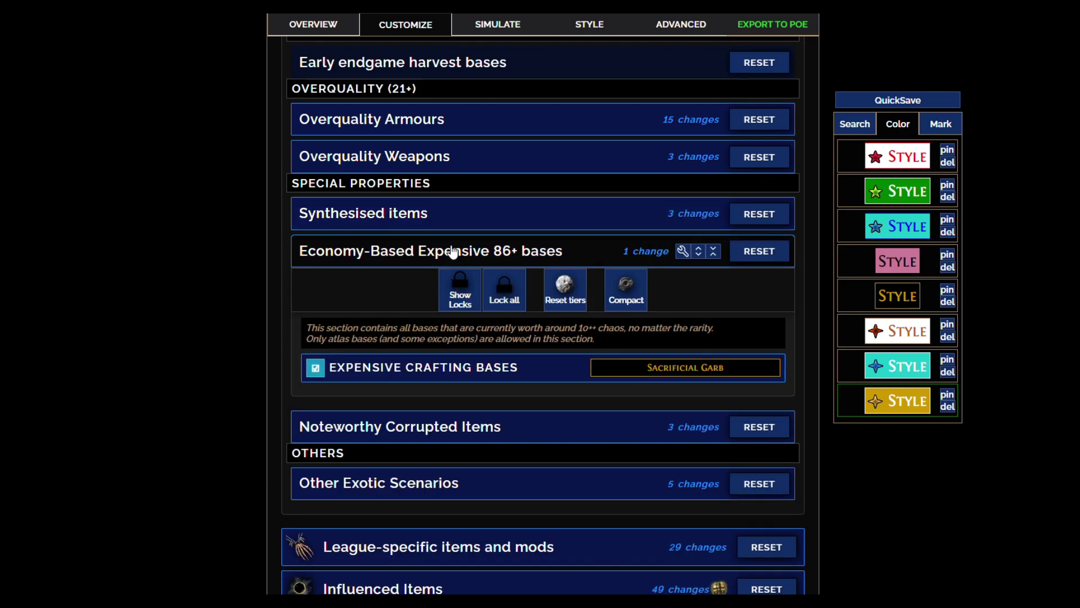
click(657, 367)
scroll(557, 328, down, 1)
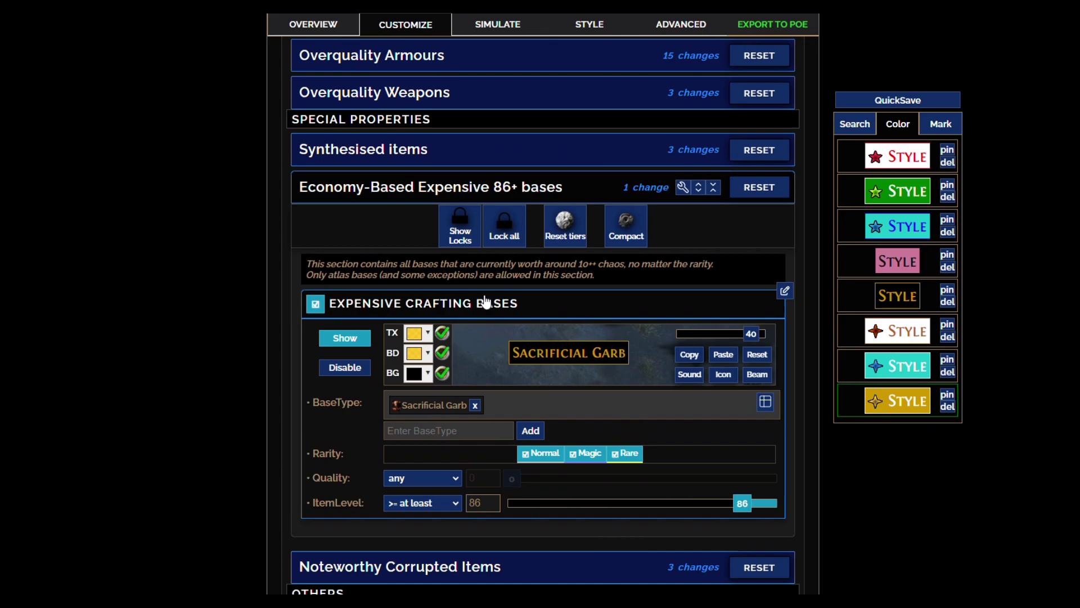
click(486, 304)
scroll(478, 276, down, 1)
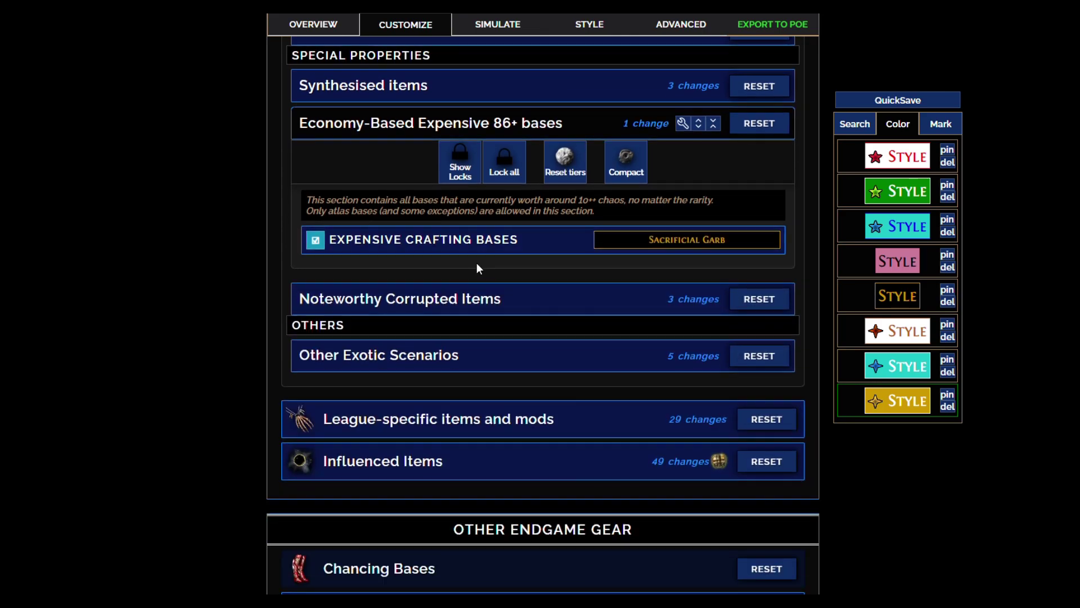
scroll(430, 338, up, 3)
scroll(360, 298, down, 3)
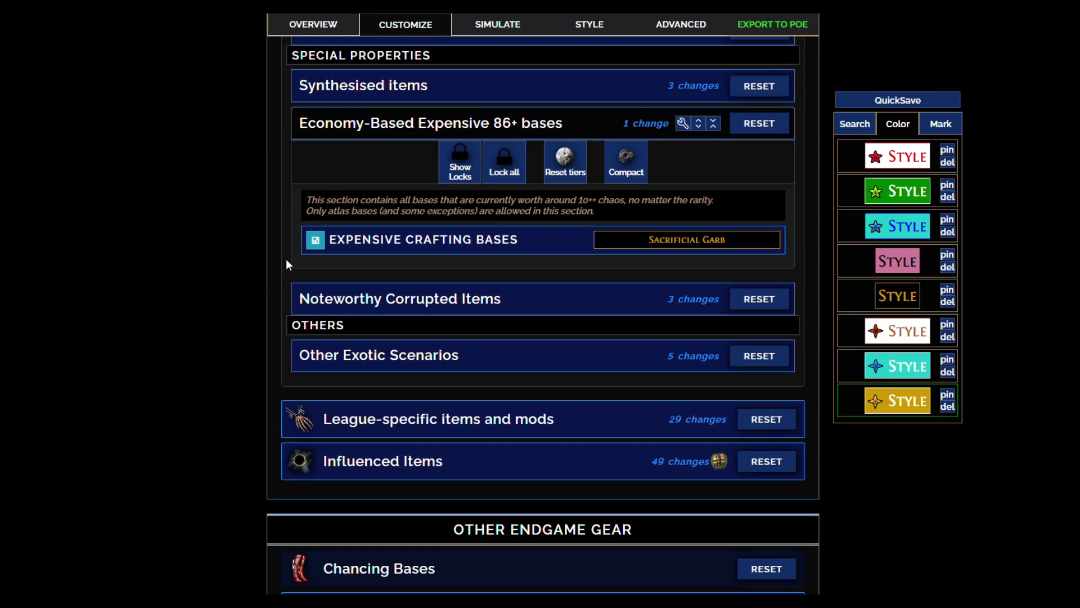
- Expand Noteworthy Corrupted Items and review its corrupted quiver and 2x-corrupted item rules
click(418, 307)
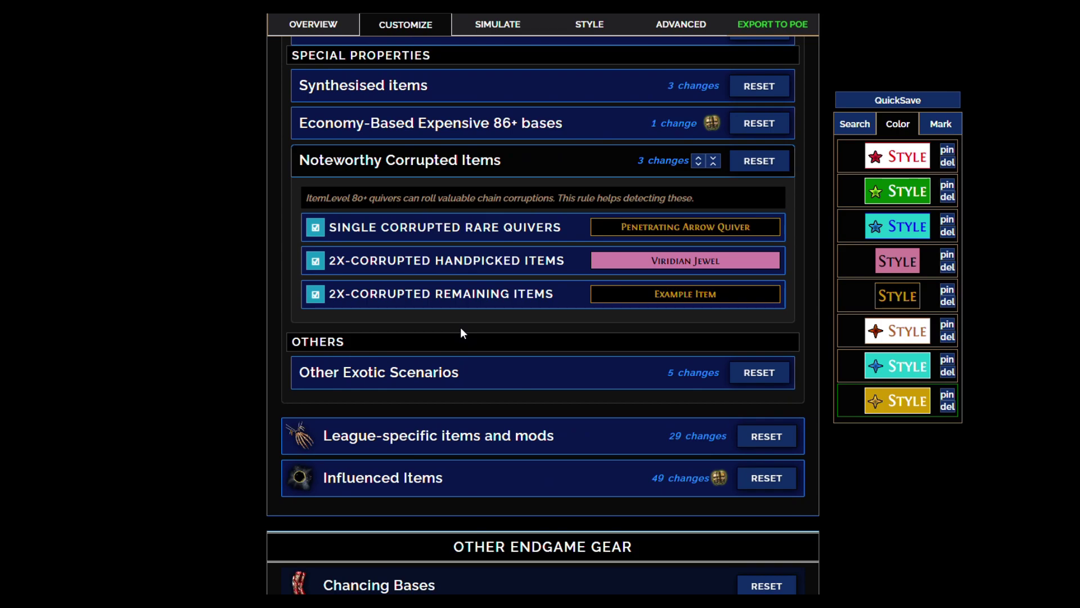
scroll(463, 327, down, 1)
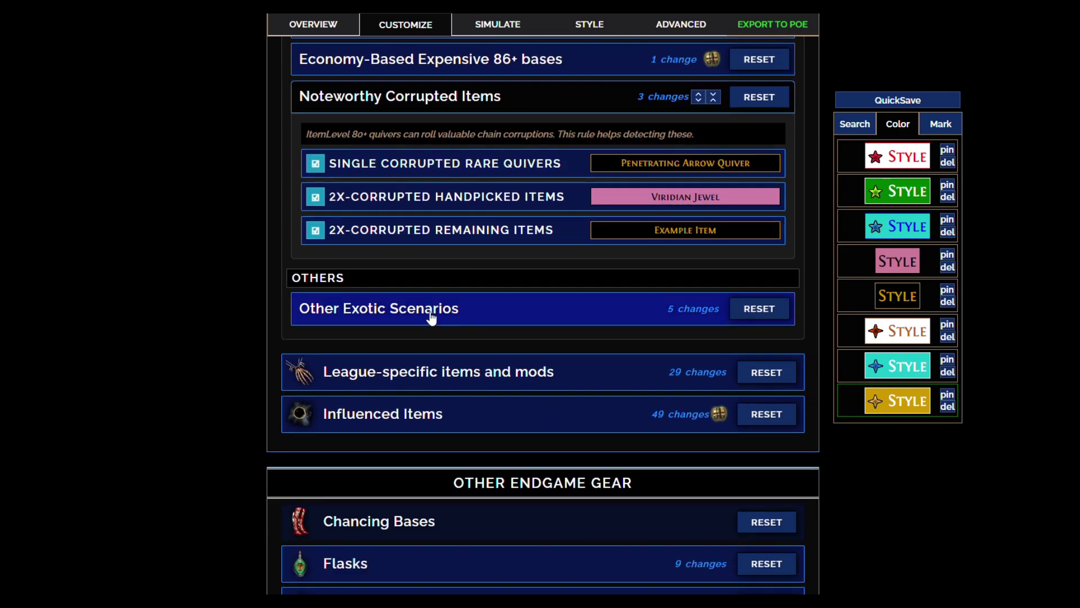
- Expand Other Exotic Scenarios and review its socket, enchanted, fractured and Necropolis rules
click(428, 313)
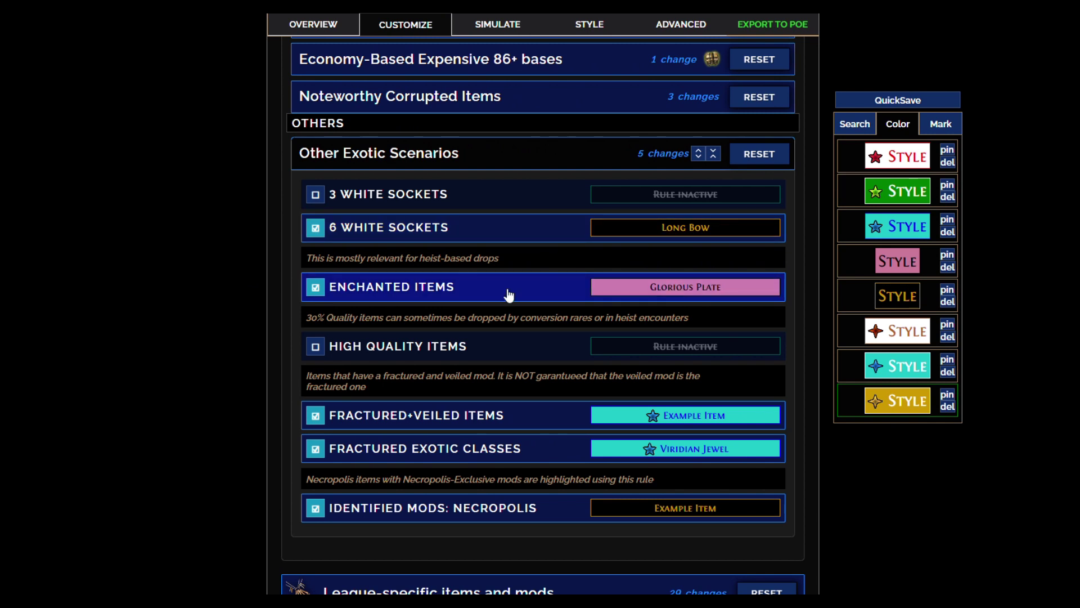
scroll(507, 292, down, 3)
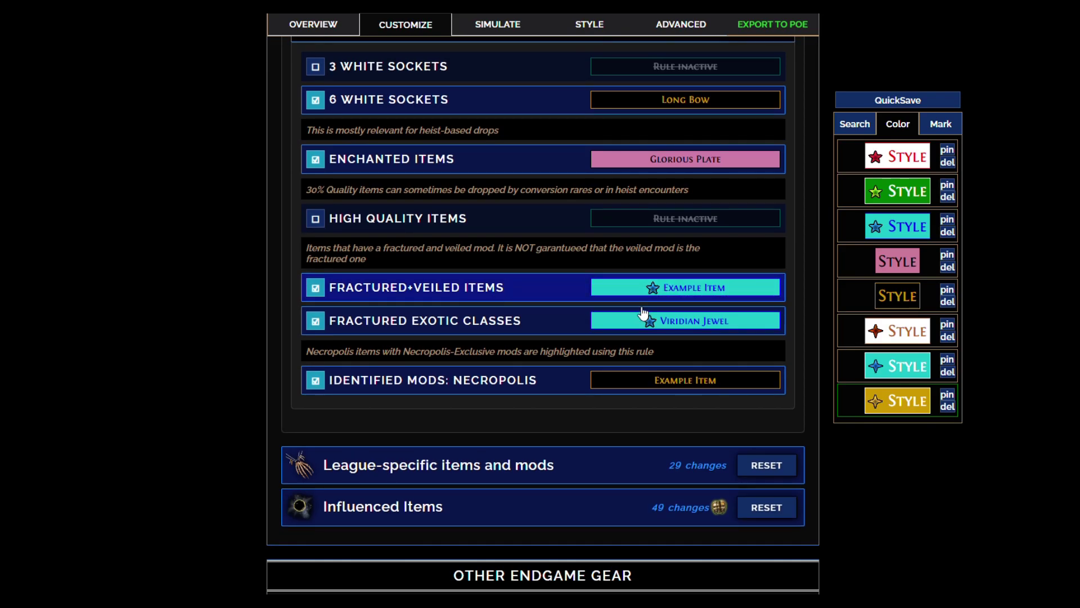
scroll(554, 289, down, 3)
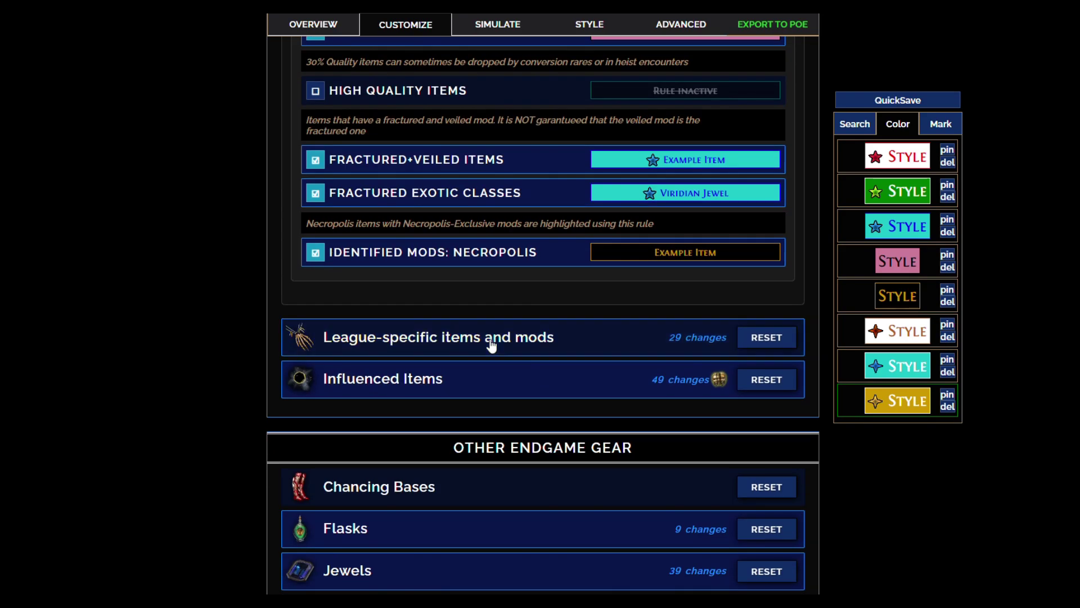
- Open League-specific items and mods and review the Identified Mods: Incursion rules, then collapse that group
click(490, 339)
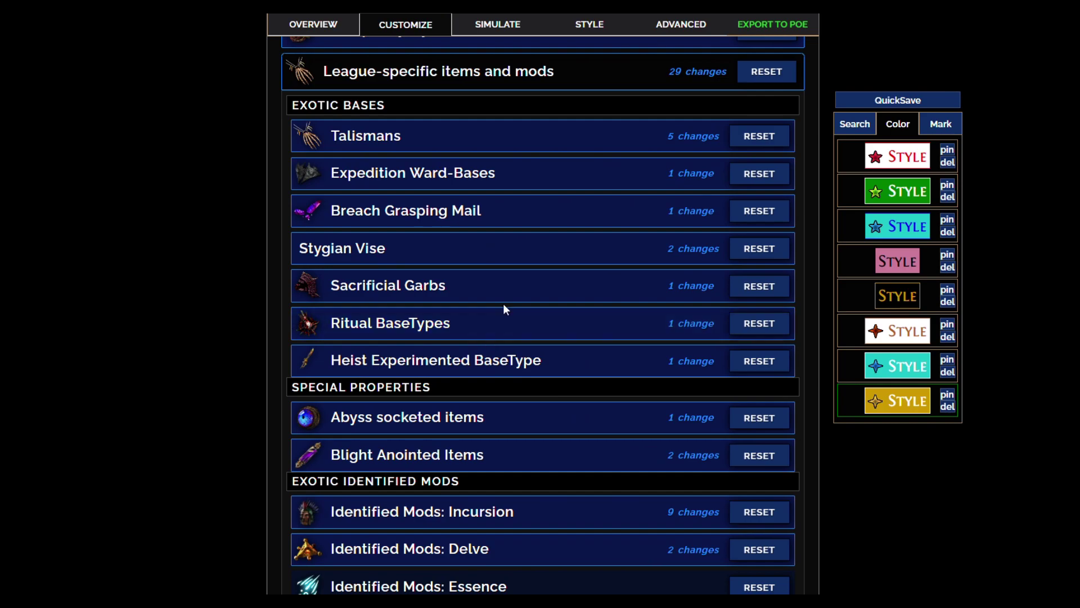
scroll(483, 284, down, 5)
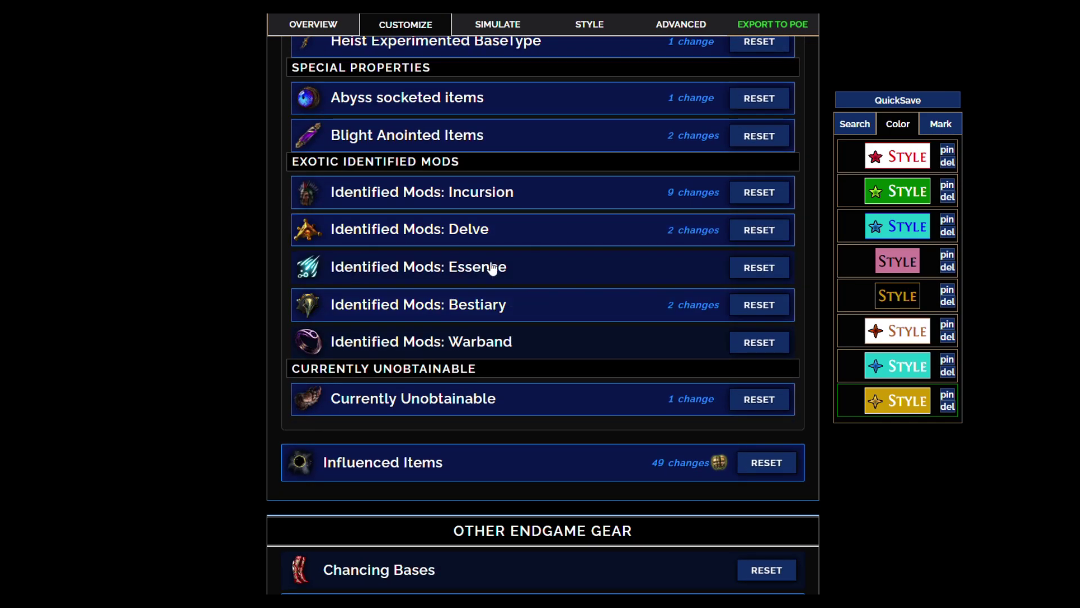
click(490, 233)
click(510, 217)
click(494, 196)
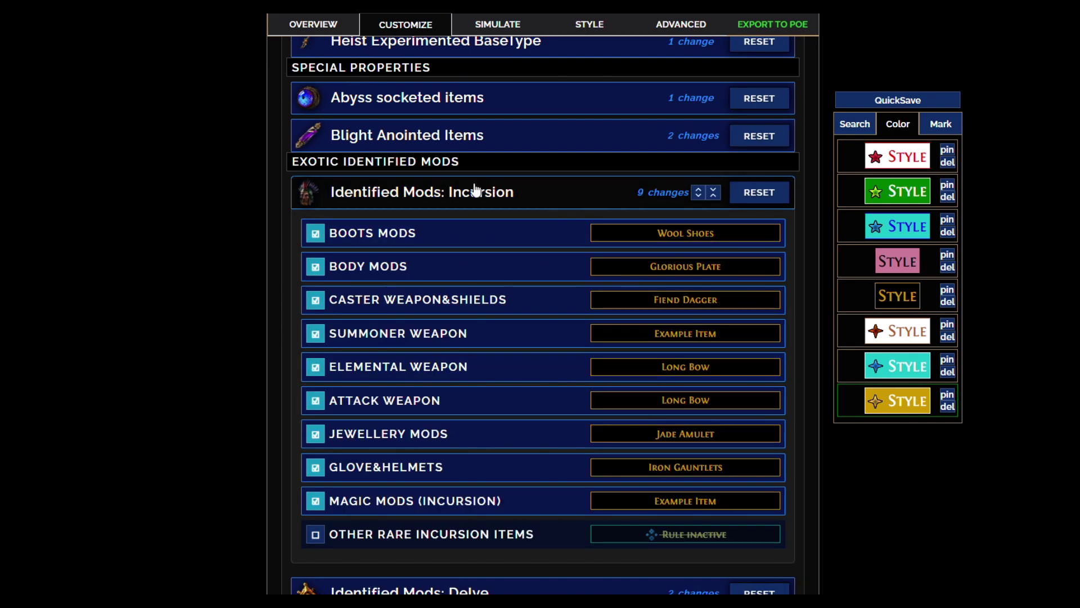
click(475, 194)
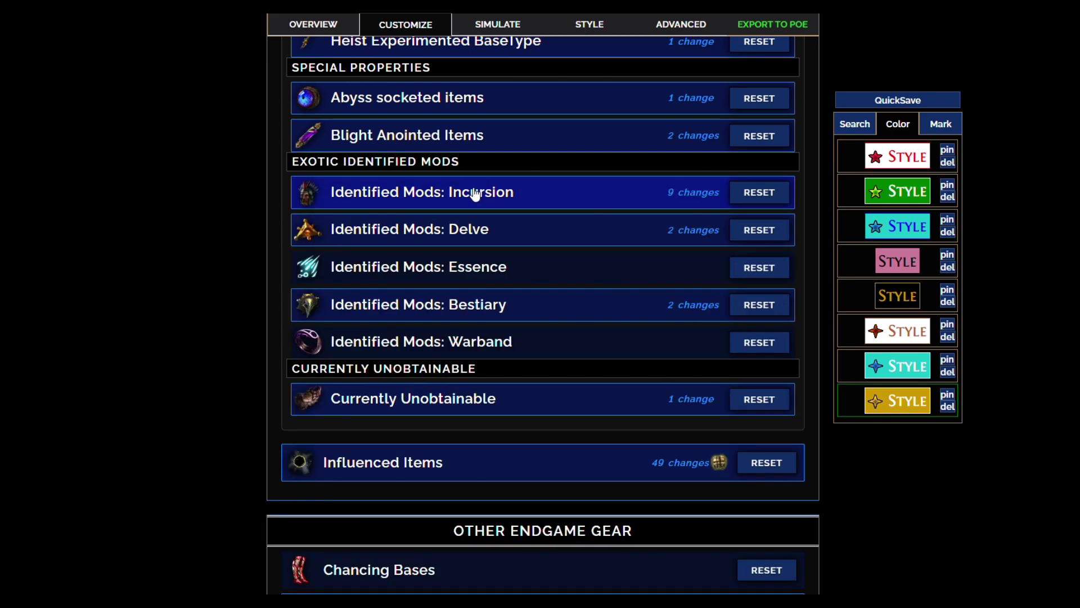
- Check the Essence and Bestiary identified-mod groups and revisit the Incursion group, collapsing each one
click(466, 260)
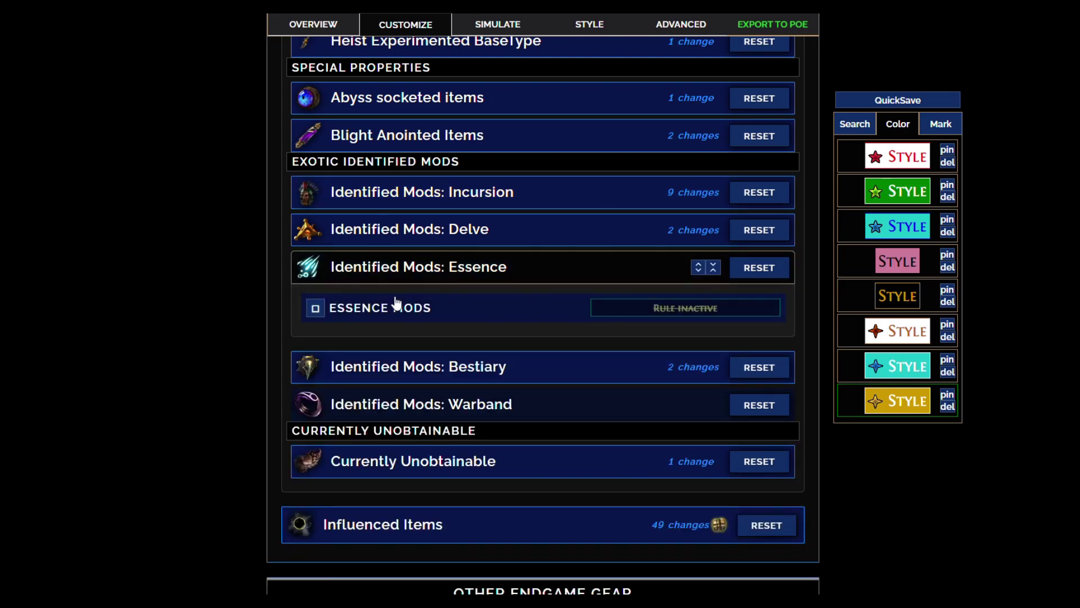
click(478, 268)
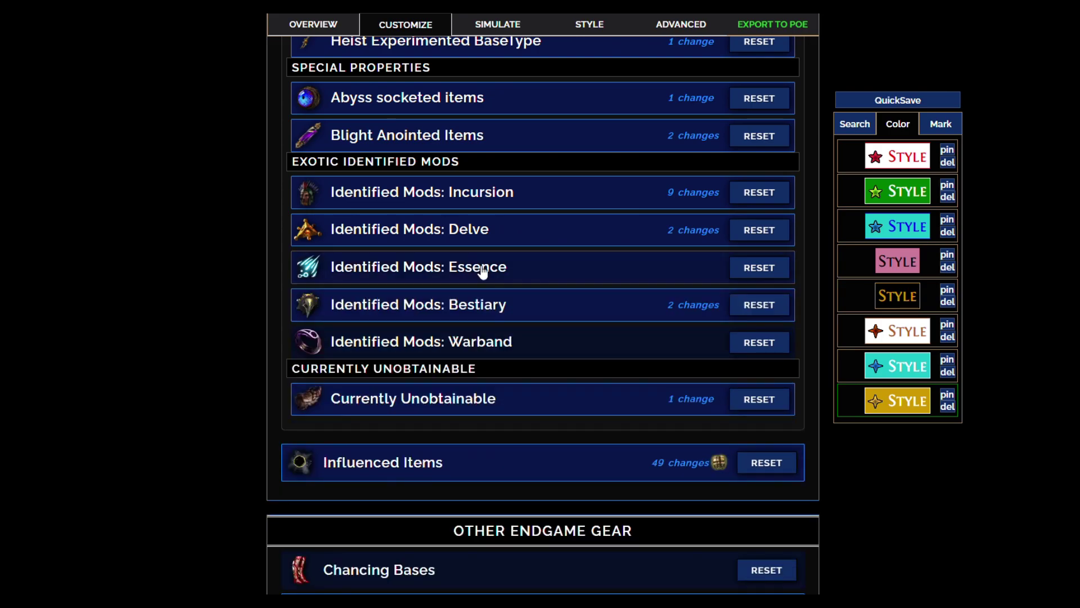
click(474, 308)
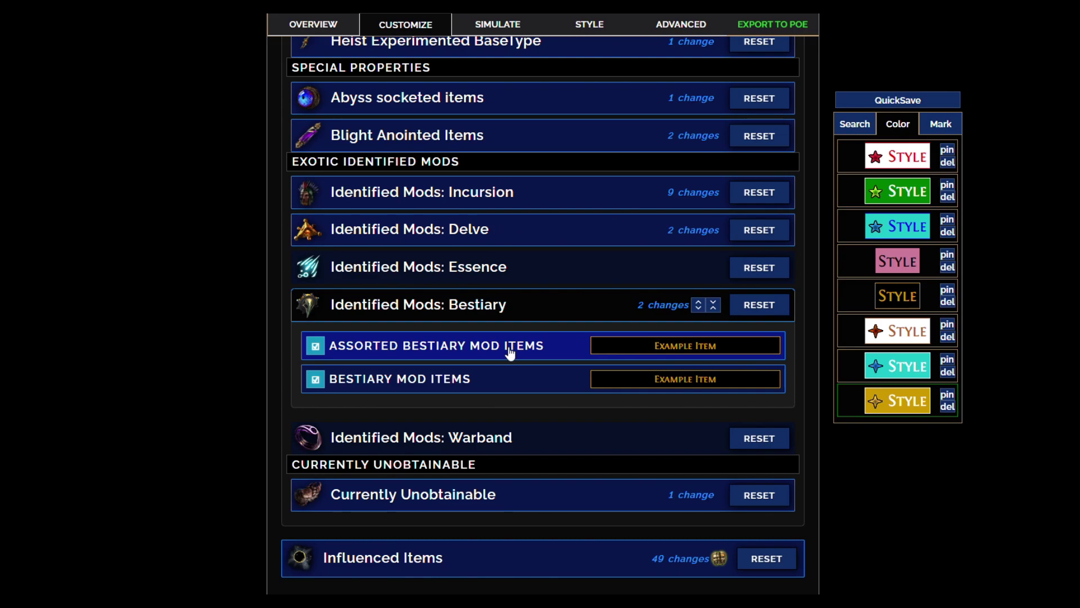
click(466, 310)
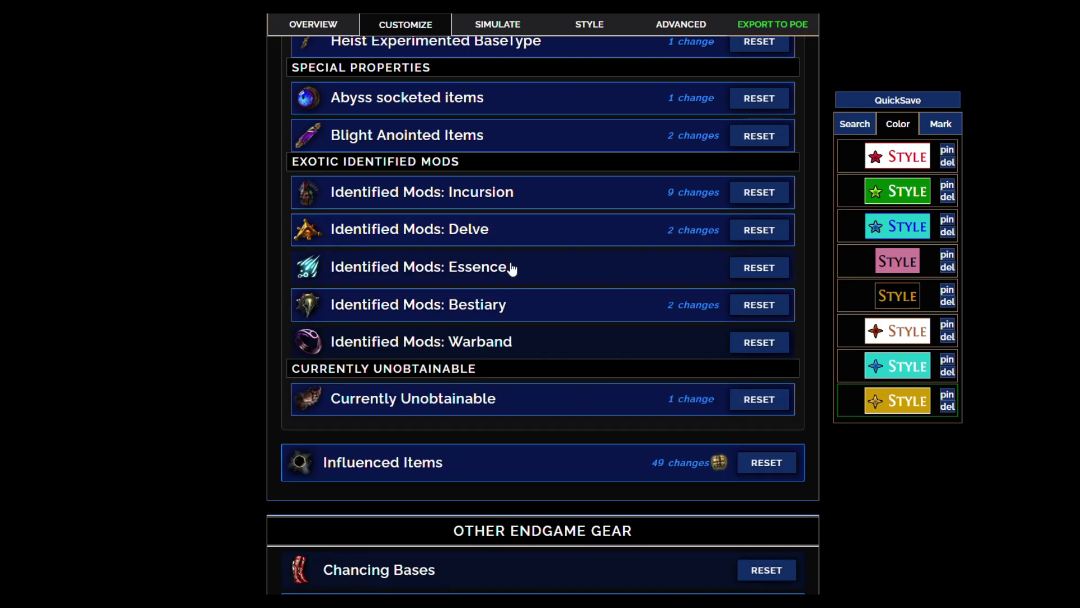
click(497, 210)
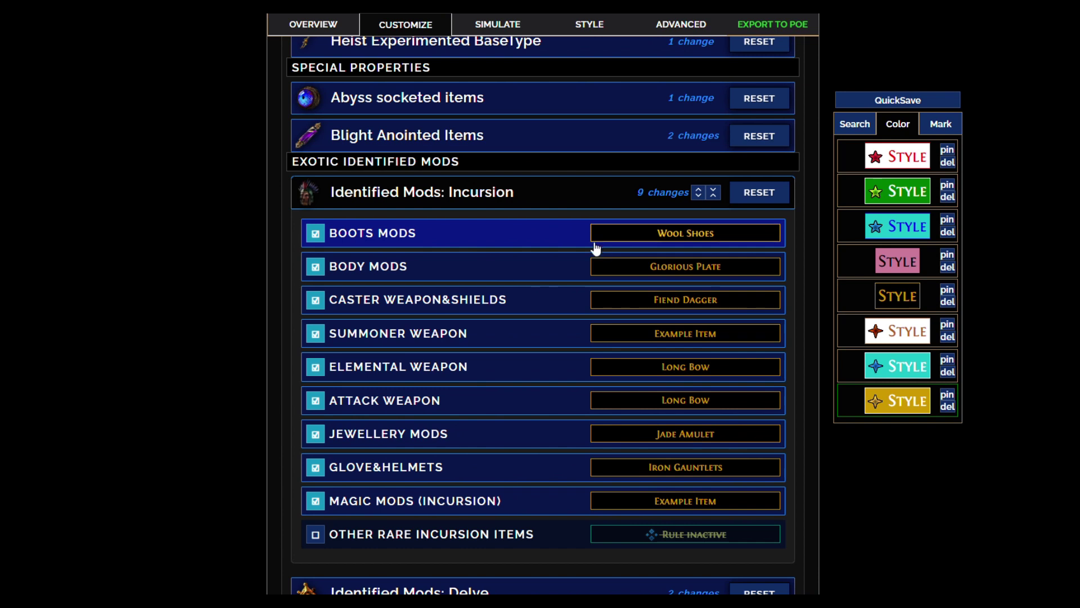
click(490, 193)
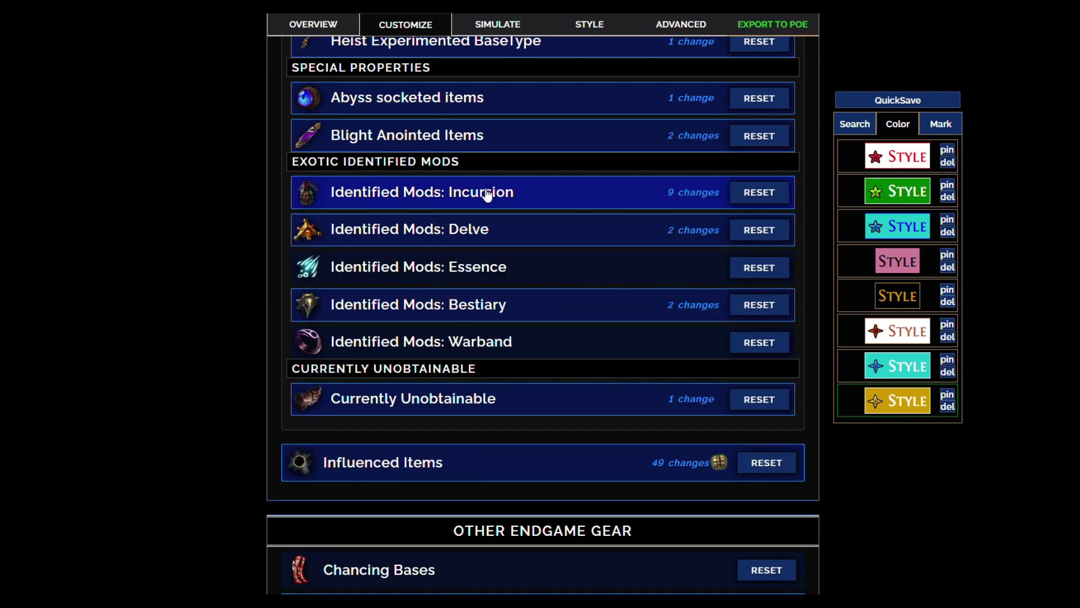
- Open Influenced Items and inspect the Top Influenced Bases rule in the Common group
scroll(491, 194, down, 1)
scroll(491, 194, down, 3)
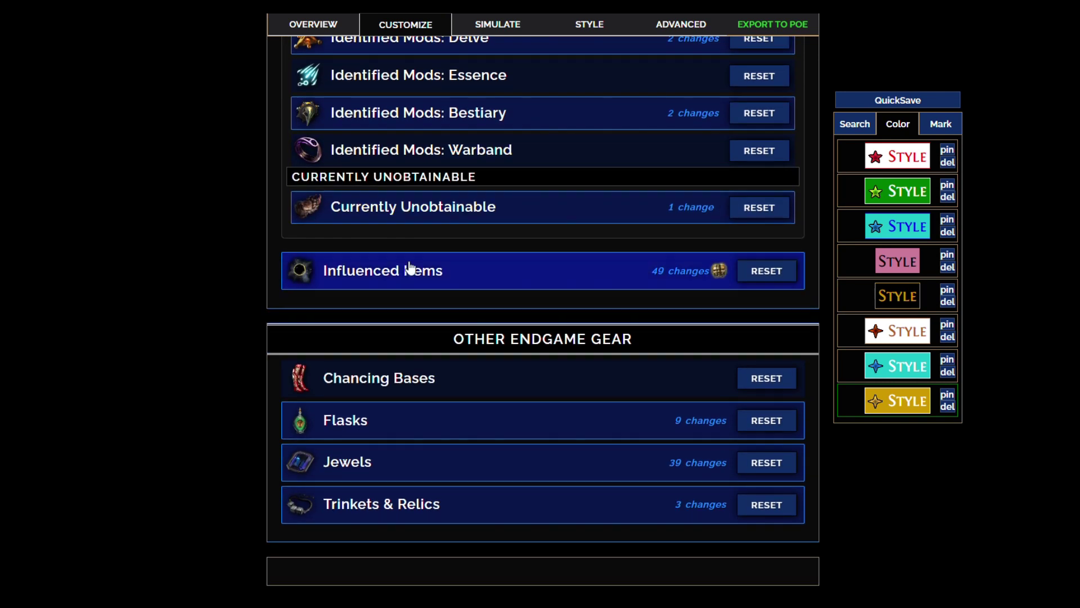
click(410, 270)
click(437, 150)
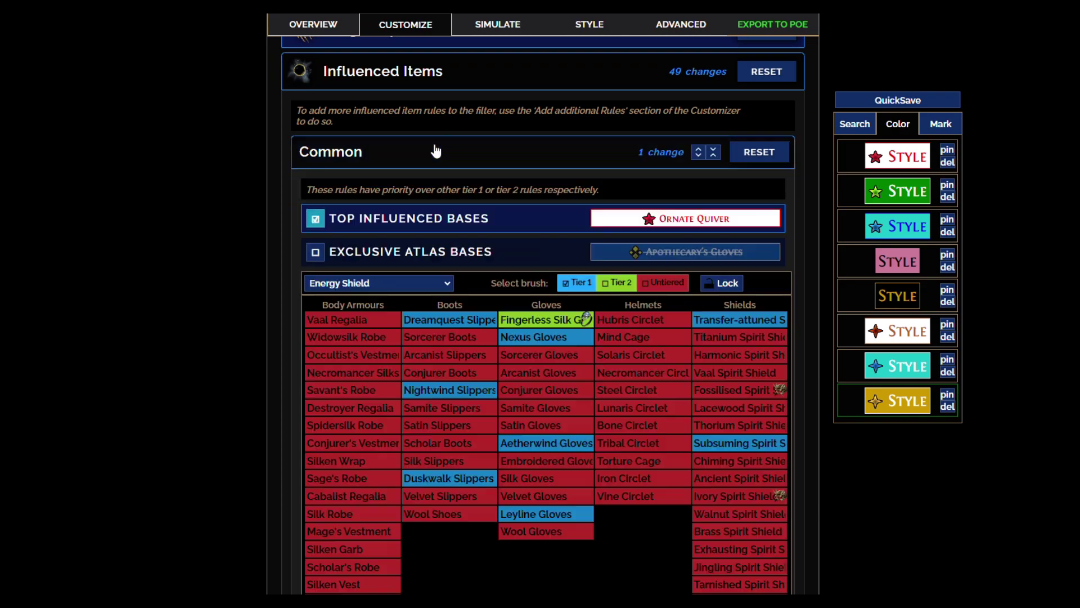
click(466, 220)
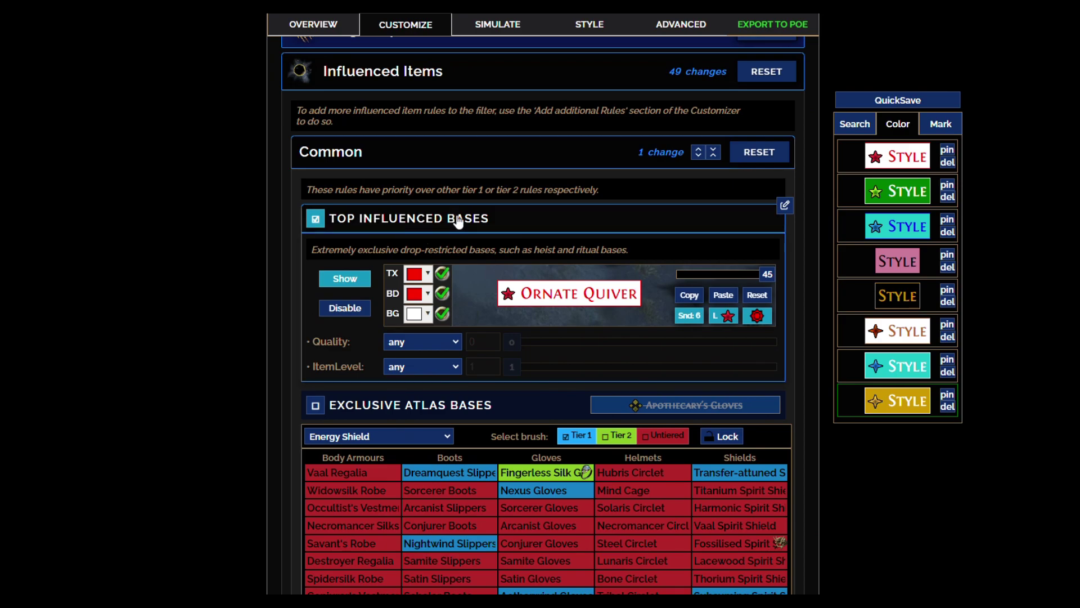
scroll(458, 219, down, 1)
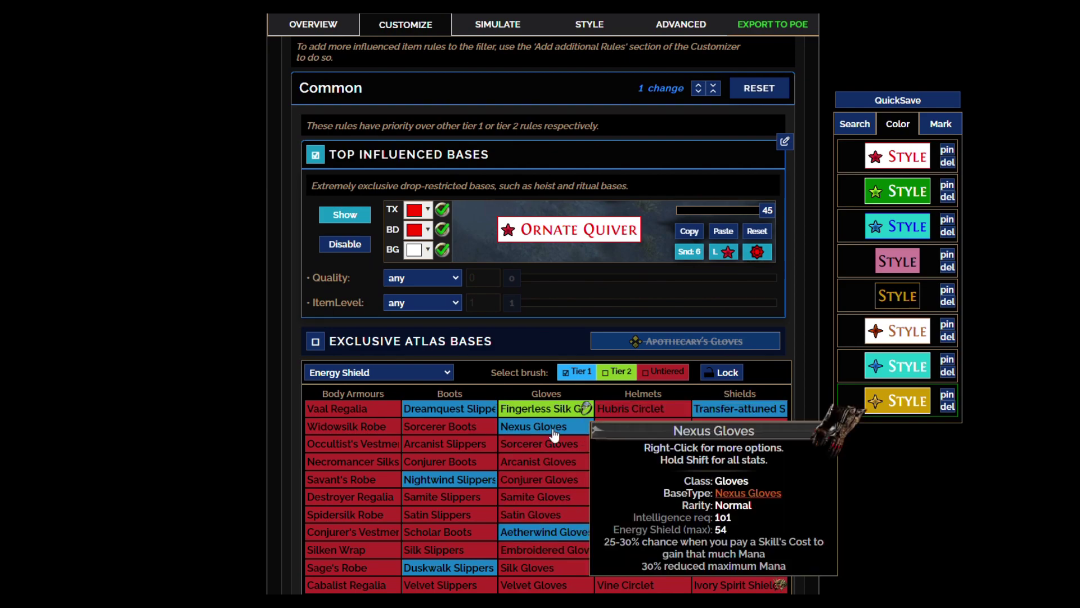
scroll(551, 430, up, 1)
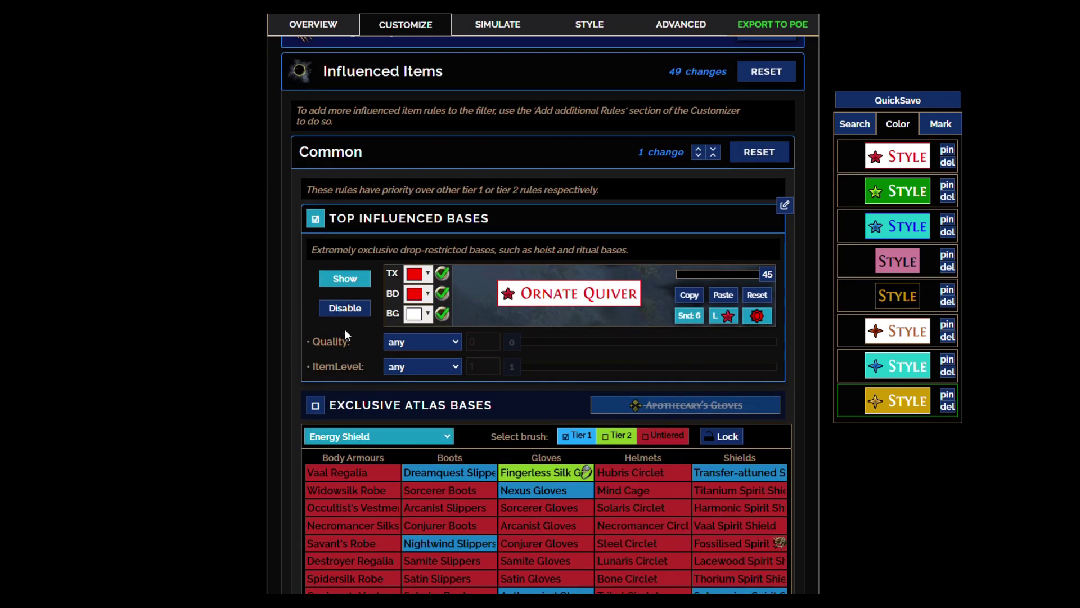
- Browse the Exclusive Atlas Bases tiering for Mana Flasks, Daggers and Evasion / Armour
key(m)
scroll(539, 319, down, 2)
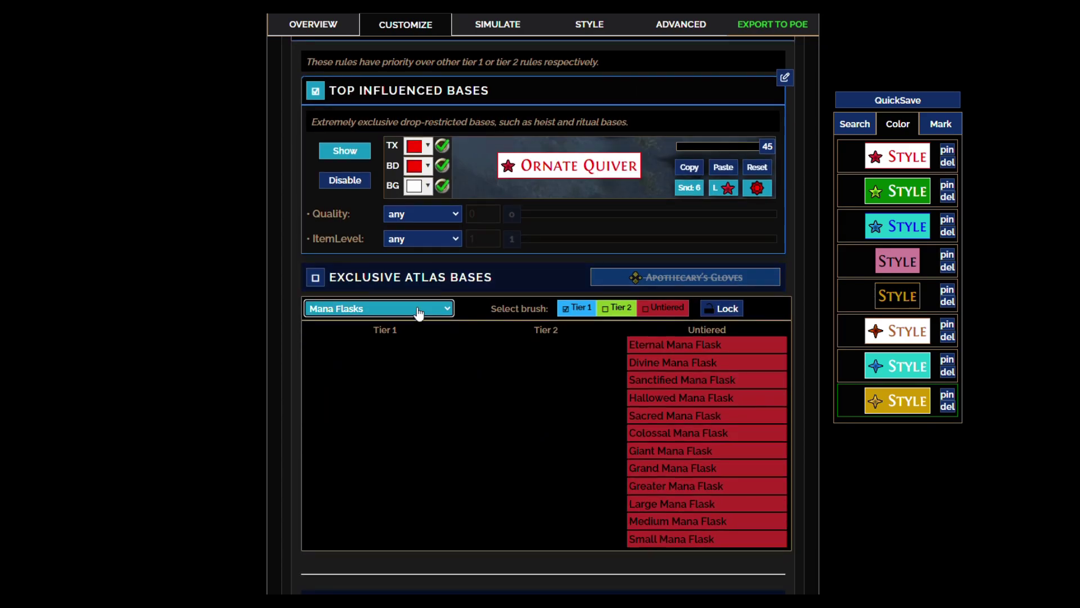
key(d)
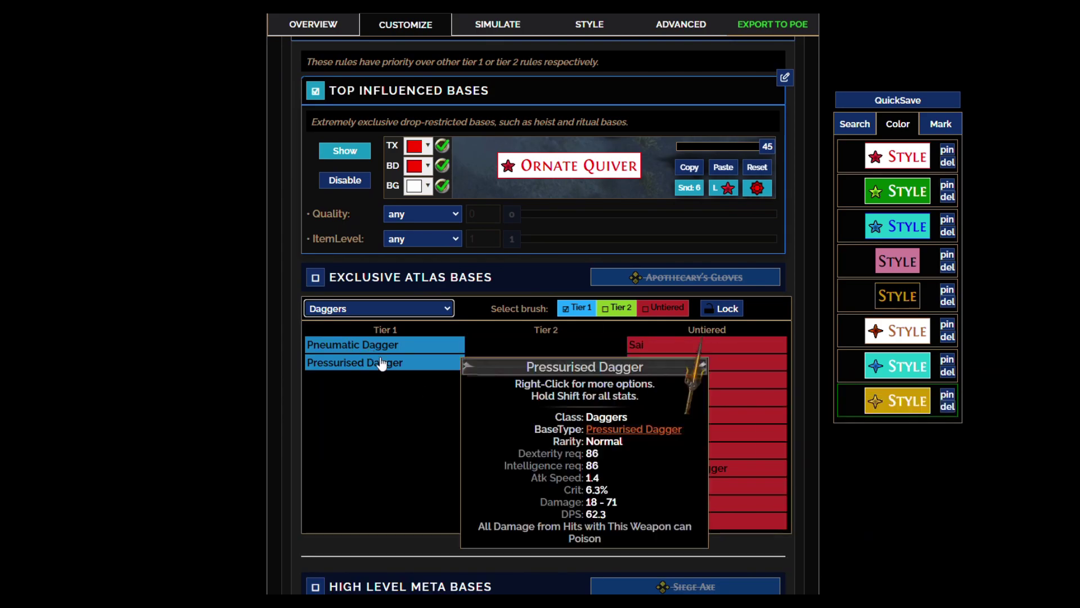
click(375, 383)
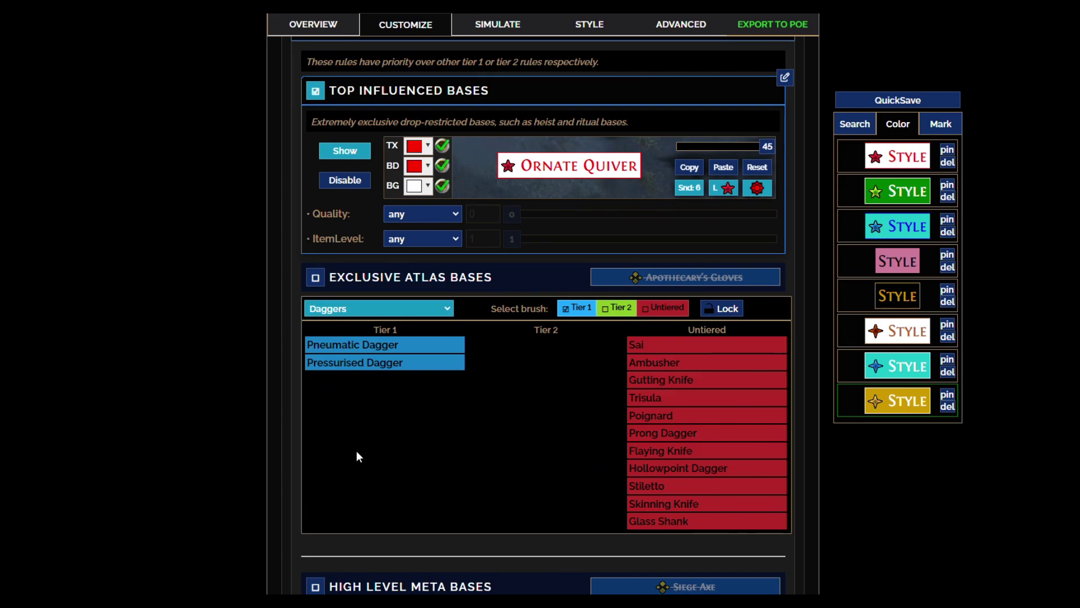
key(e)
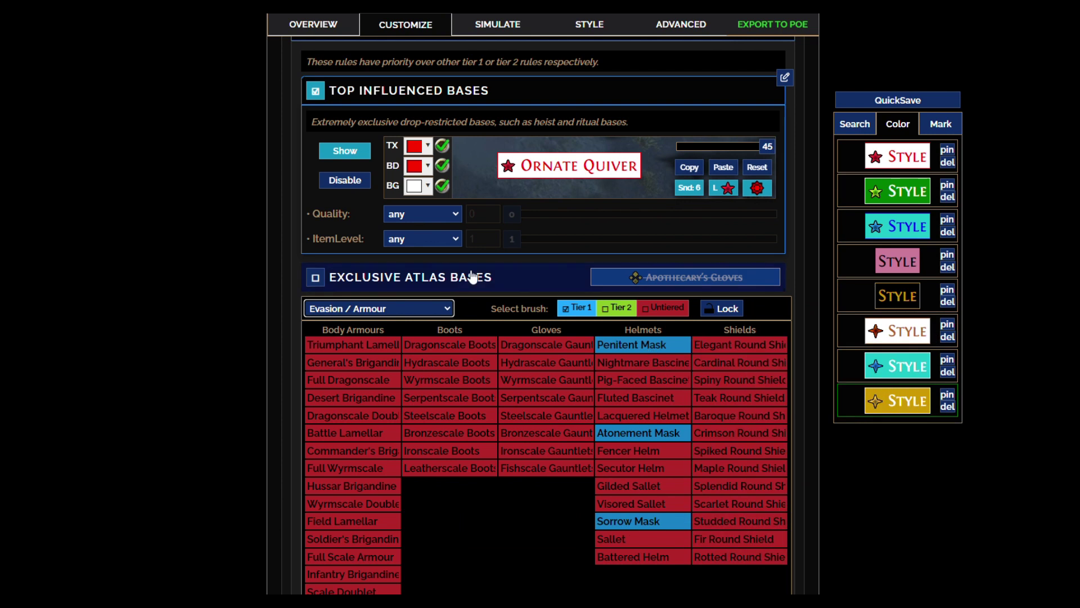
- Collapse the Common group and check the T1 and T2 rules under Searing Exarch, then collapse it
scroll(462, 199, up, 2)
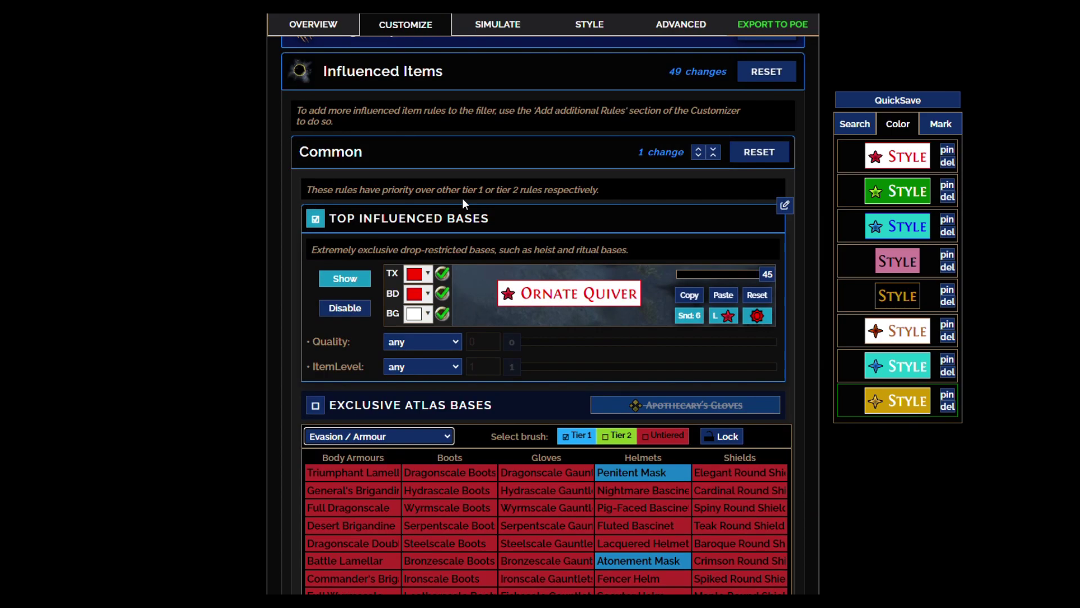
click(423, 155)
click(424, 197)
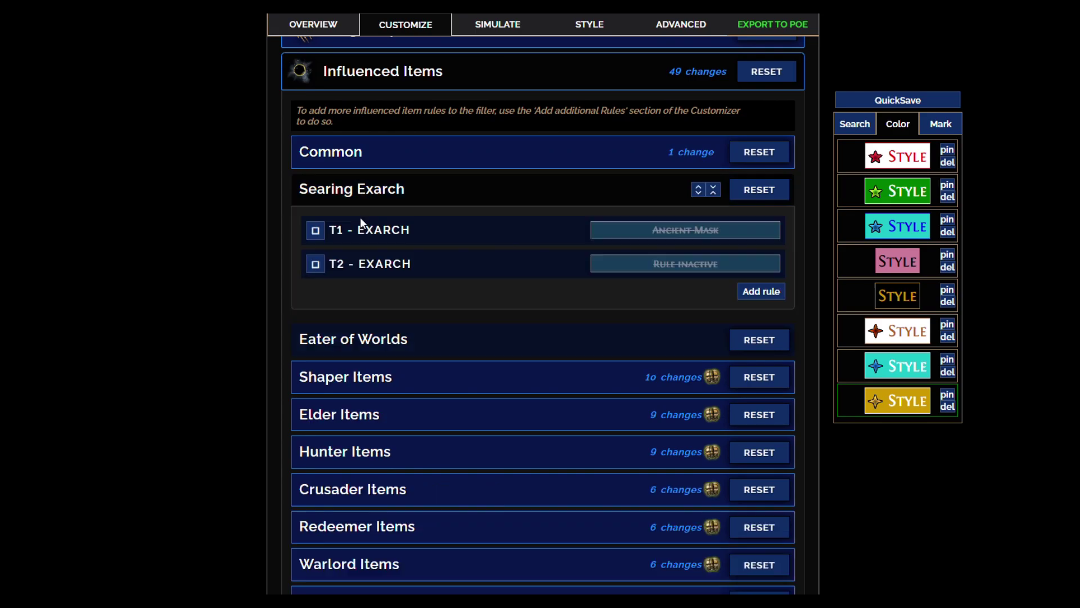
click(393, 202)
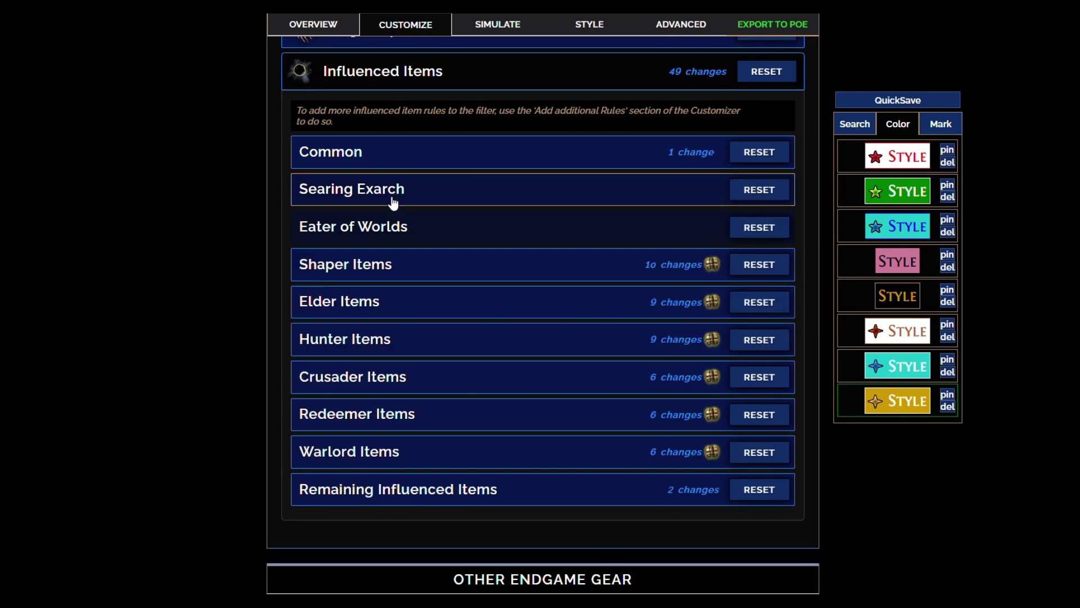
- Expand Shaper Items and inspect the base types and item levels of Tier 1-1, 1-2 and 1-3
click(383, 273)
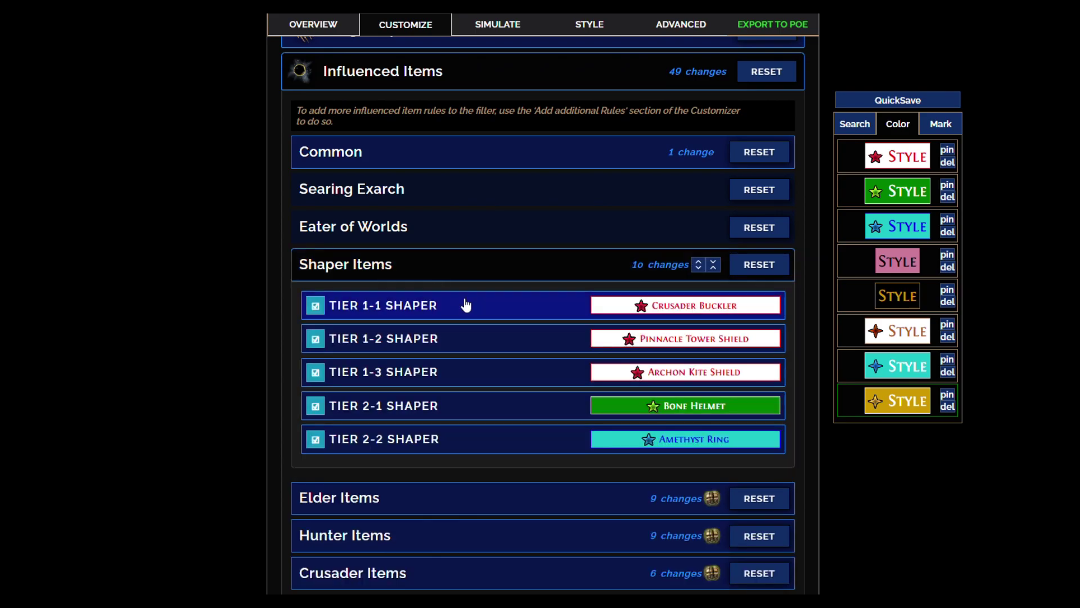
click(483, 374)
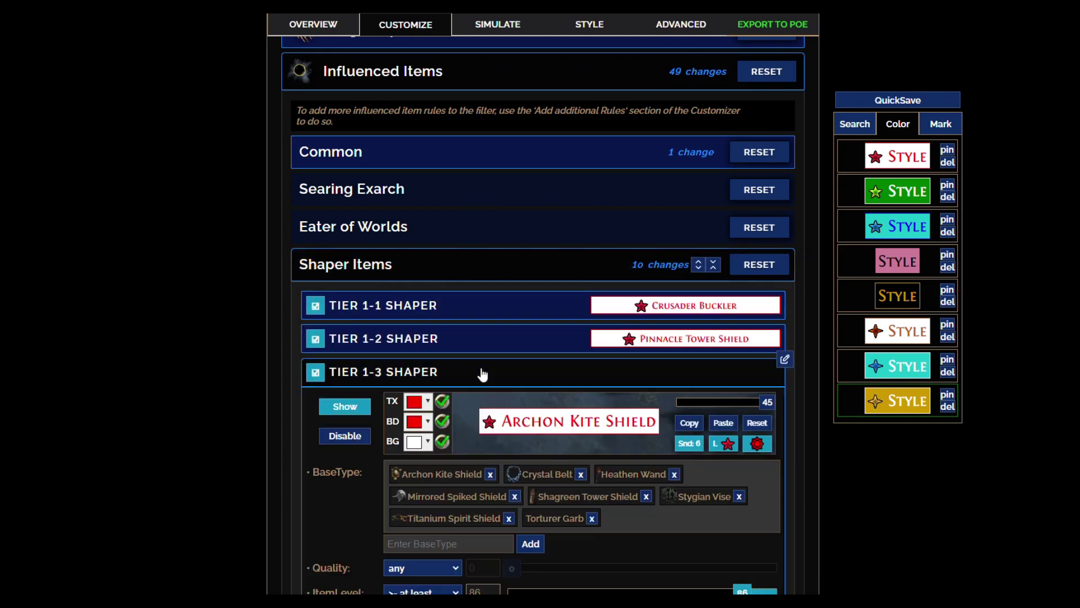
scroll(531, 434, down, 2)
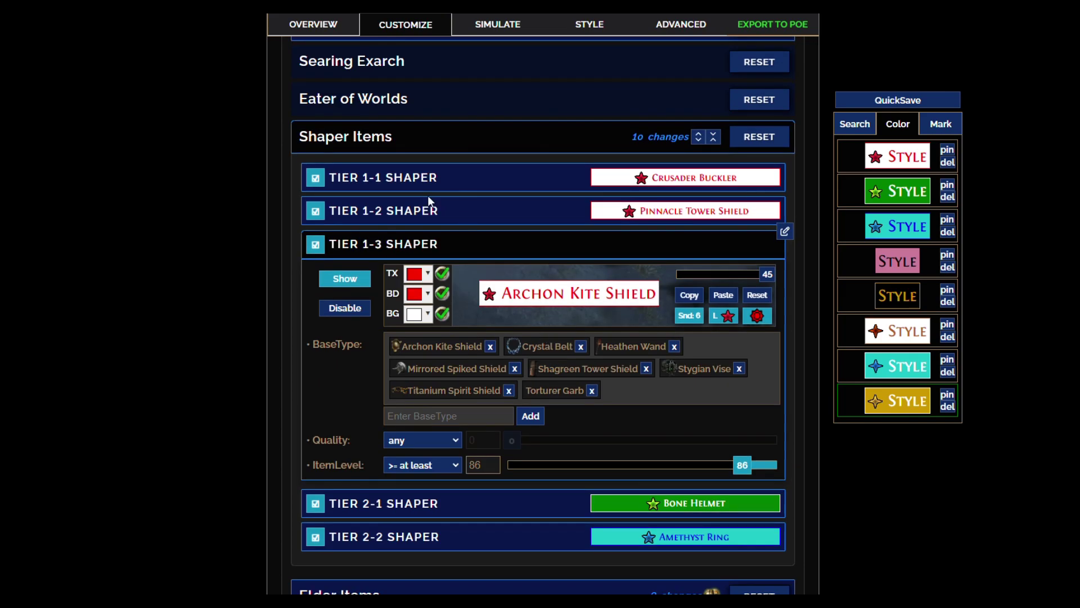
click(432, 209)
click(442, 179)
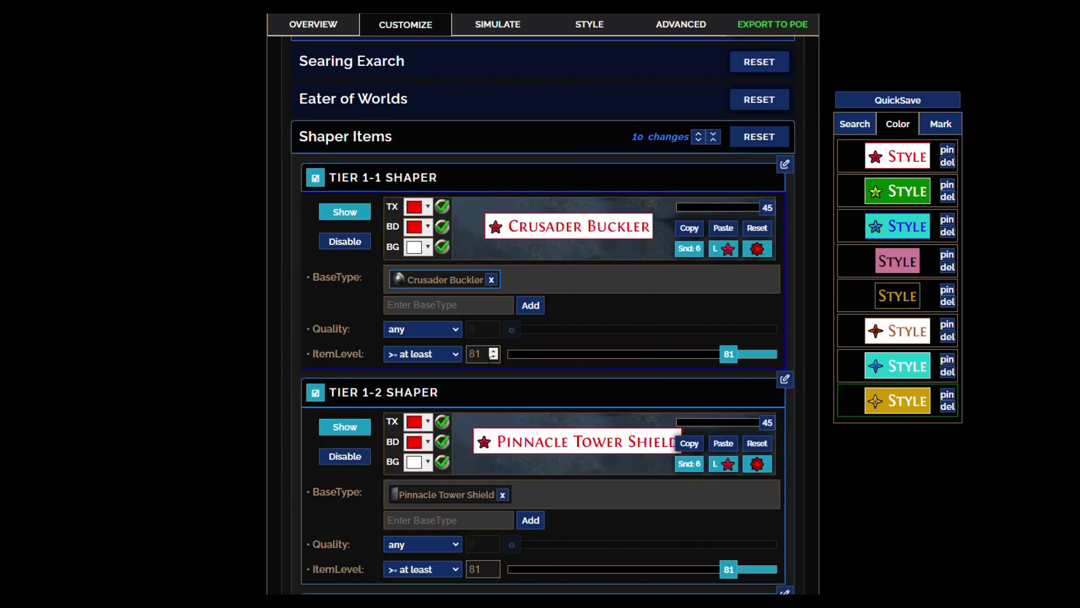
scroll(586, 302, down, 2)
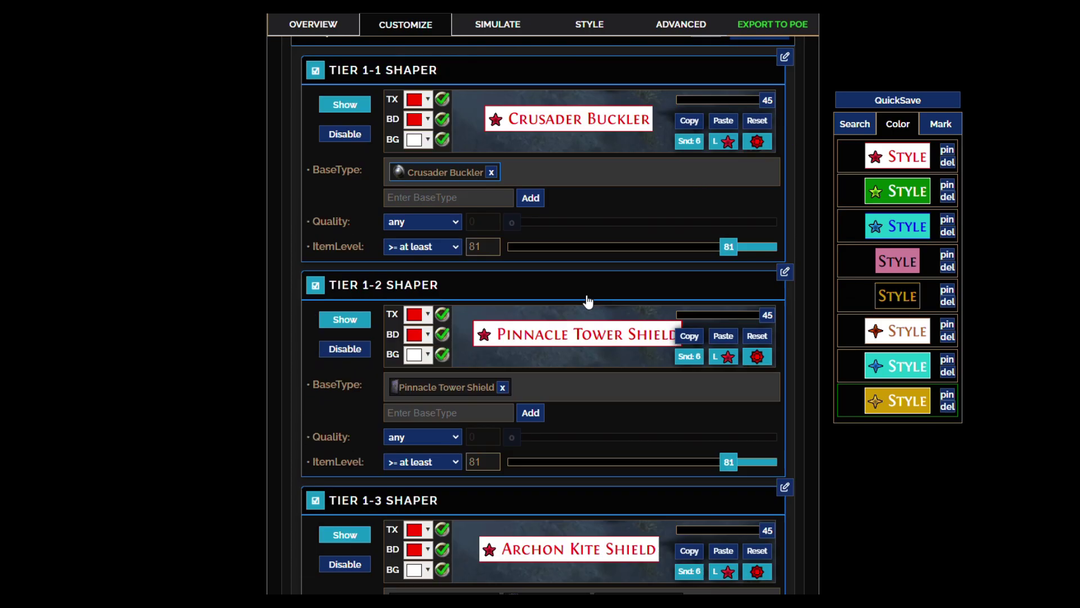
scroll(539, 402, down, 4)
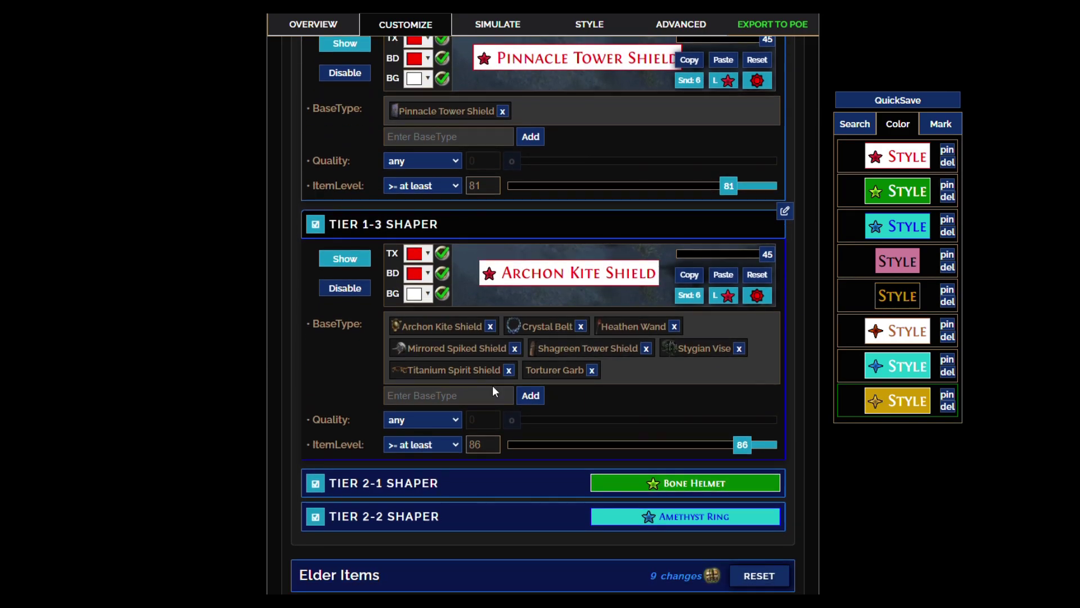
- Inspect the styling, base types and item levels of the Tier 2-1 and Tier 2-2 Shaper rules
mouse_move(567, 276)
scroll(482, 335, down, 2)
click(459, 357)
scroll(495, 269, down, 2)
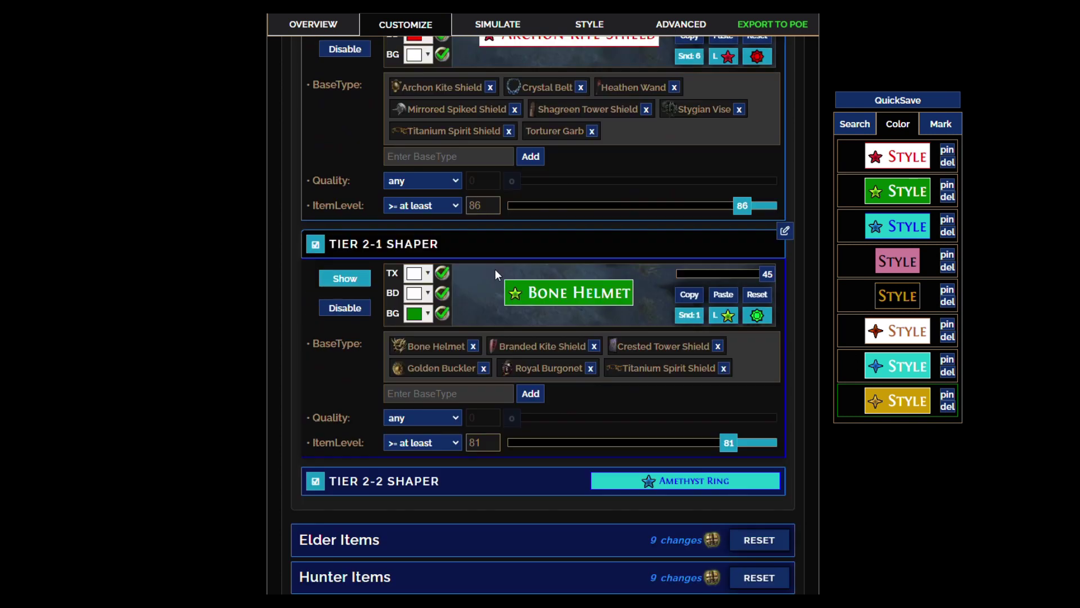
scroll(453, 346, down, 2)
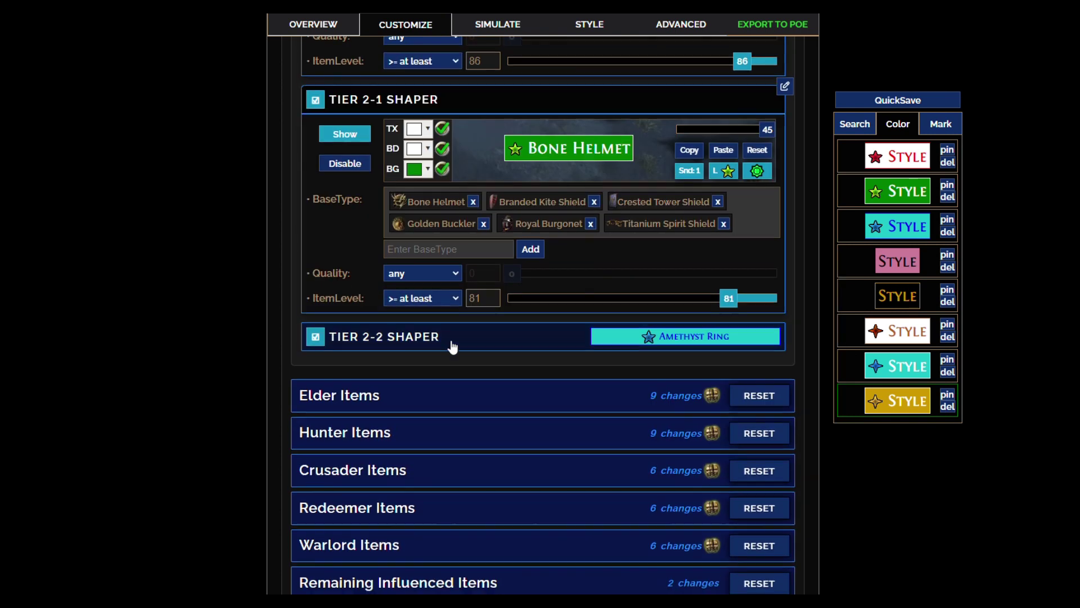
click(453, 346)
scroll(495, 423, down, 1)
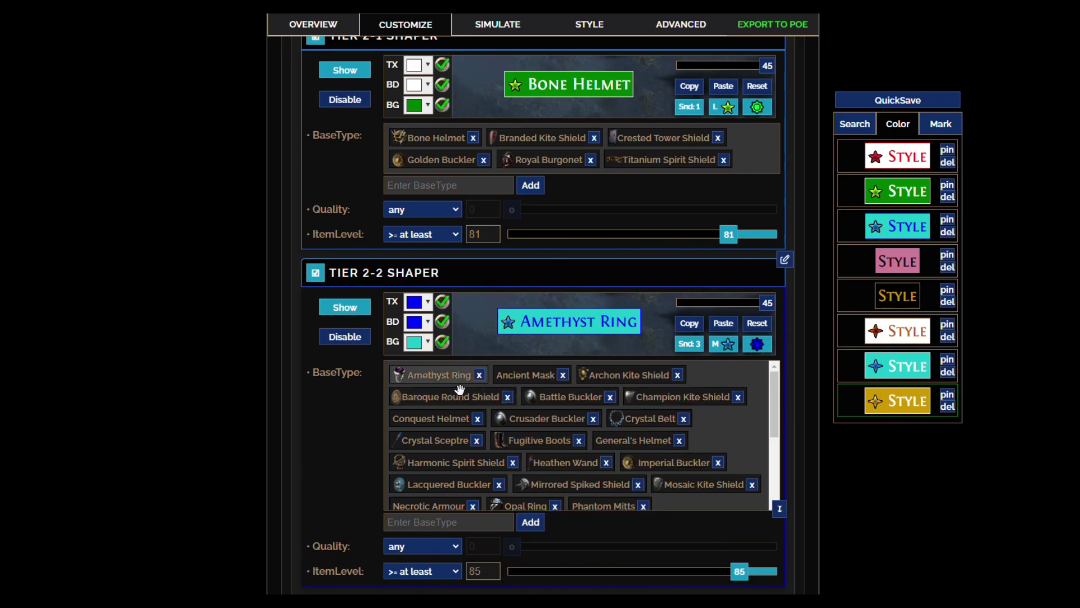
mouse_move(464, 387)
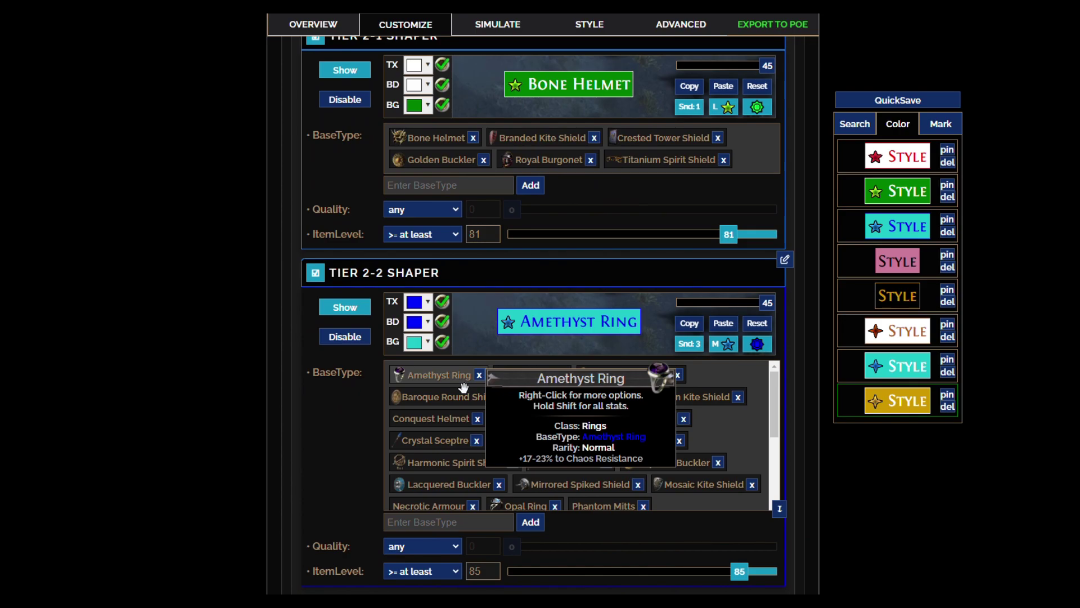
- Expand Elder Items, check the base types and item level of the Tier 1-1 Elder rule, and collapse it
scroll(219, 253, down, 5)
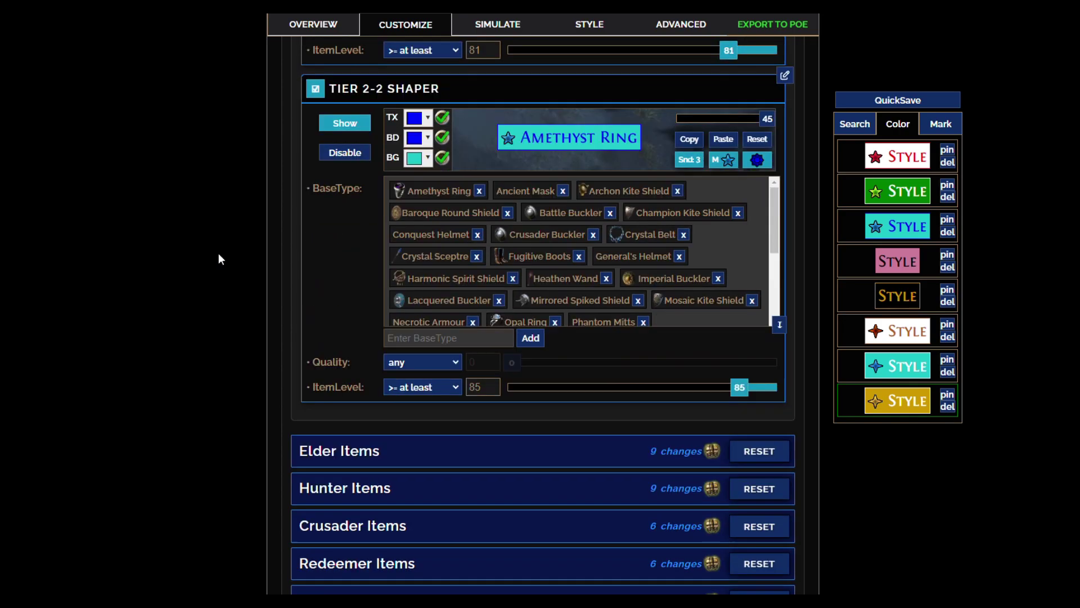
scroll(335, 231, down, 1)
click(367, 261)
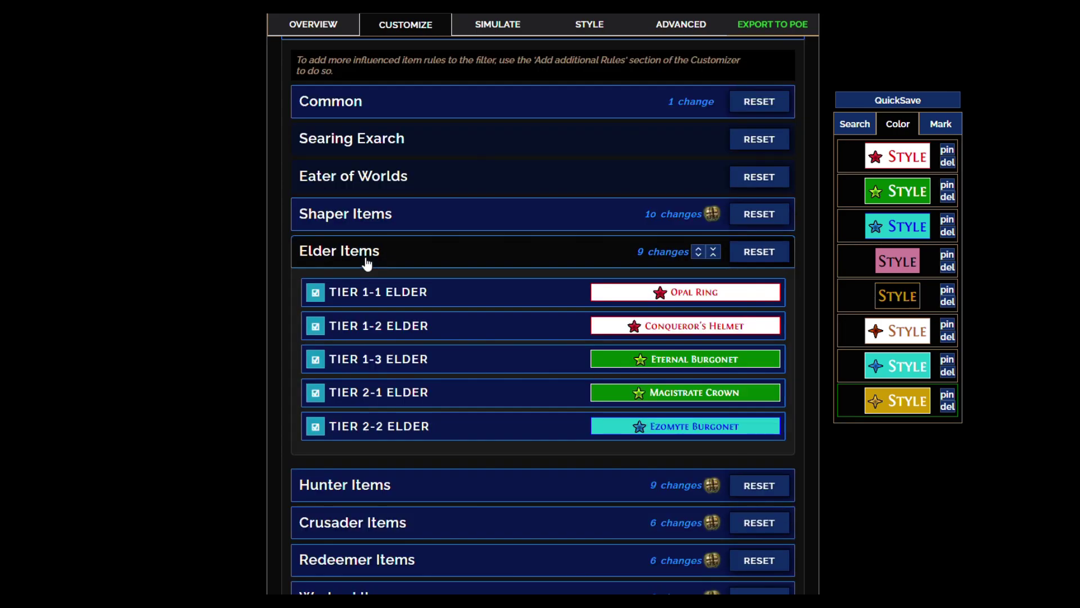
click(442, 298)
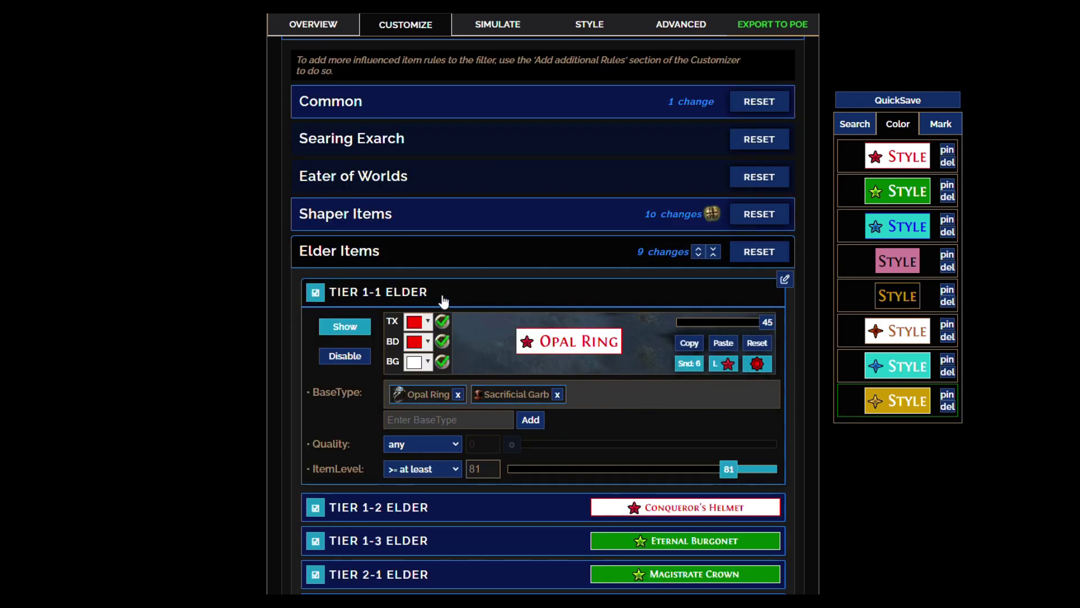
click(446, 298)
scroll(482, 270, down, 1)
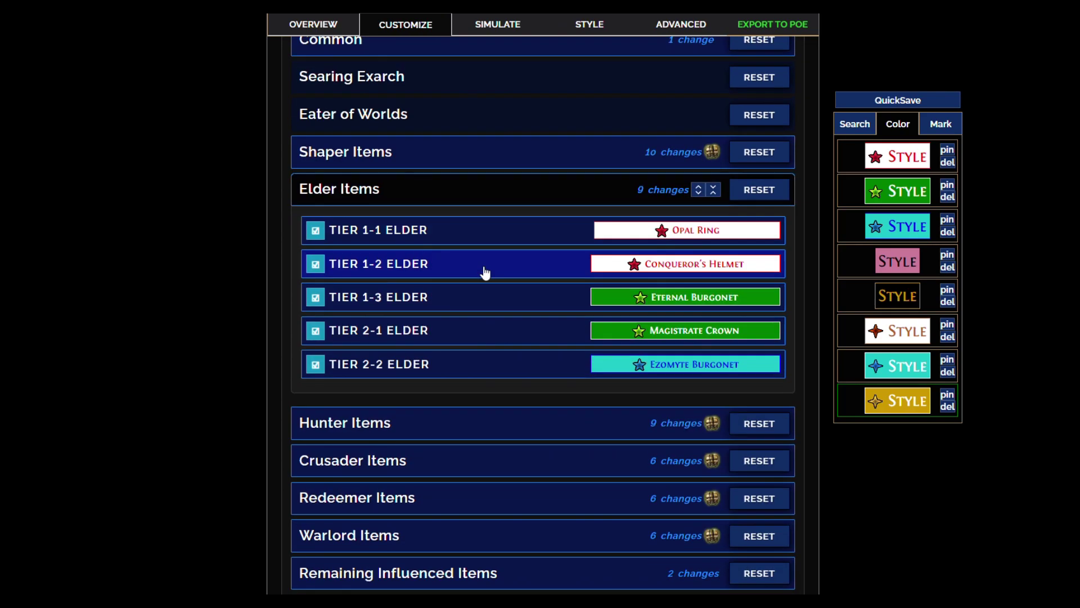
- Expand Hunter Items and inspect the alert sound, base types and item level of the Tier 1-1 Hunter rule
scroll(428, 338, down, 1)
click(407, 365)
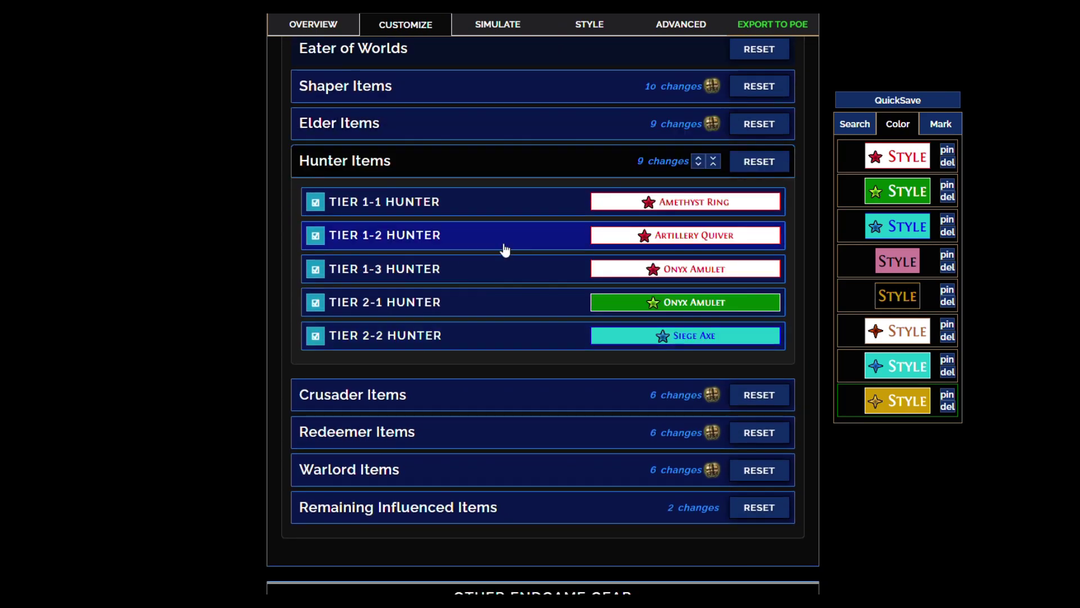
click(448, 206)
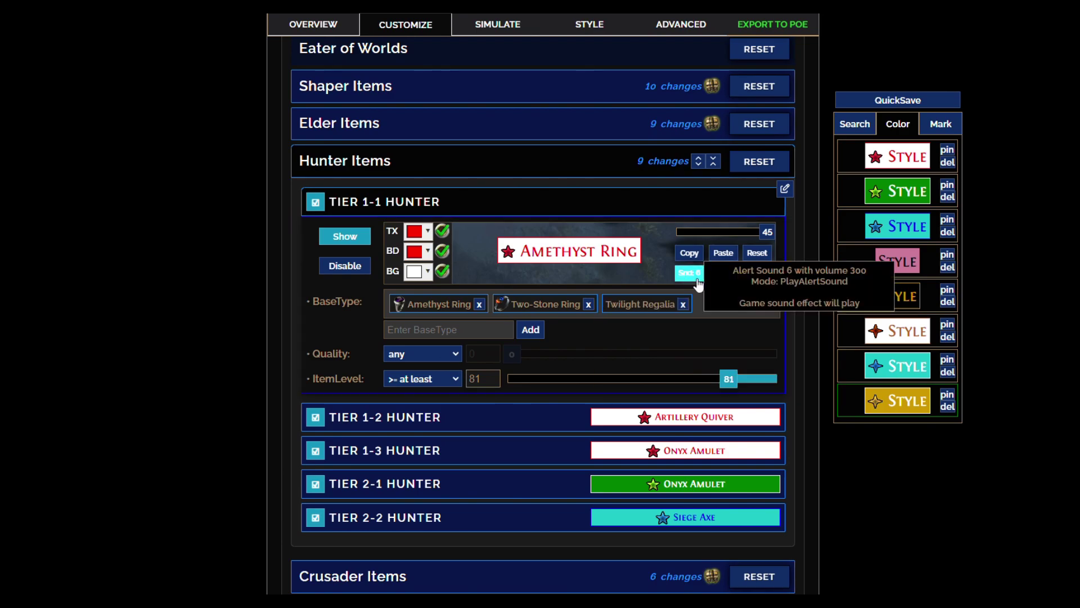
mouse_move(646, 314)
scroll(506, 333, down, 1)
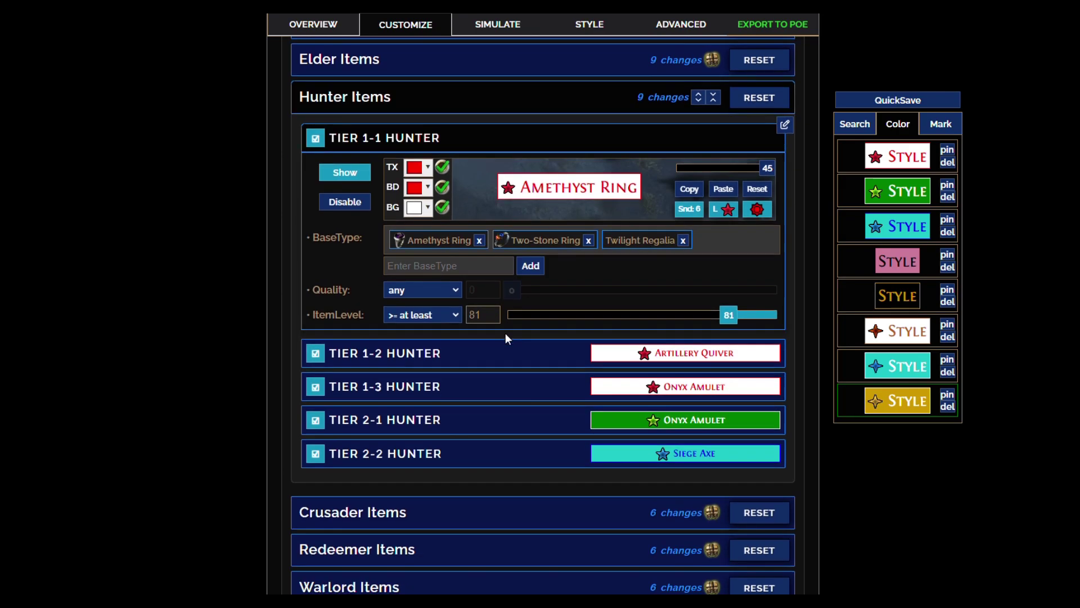
- Open the Tier 1-2 and Tier 1-3 Hunter rules and compare their base types and item levels
click(515, 343)
scroll(596, 324, down, 2)
scroll(608, 391, down, 2)
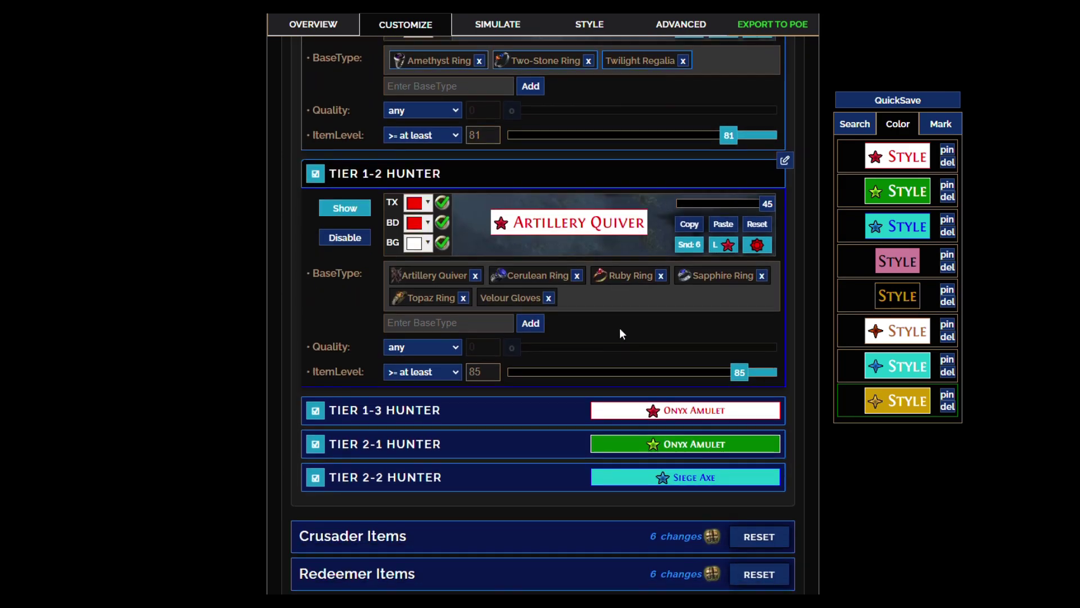
click(464, 409)
scroll(515, 367, down, 5)
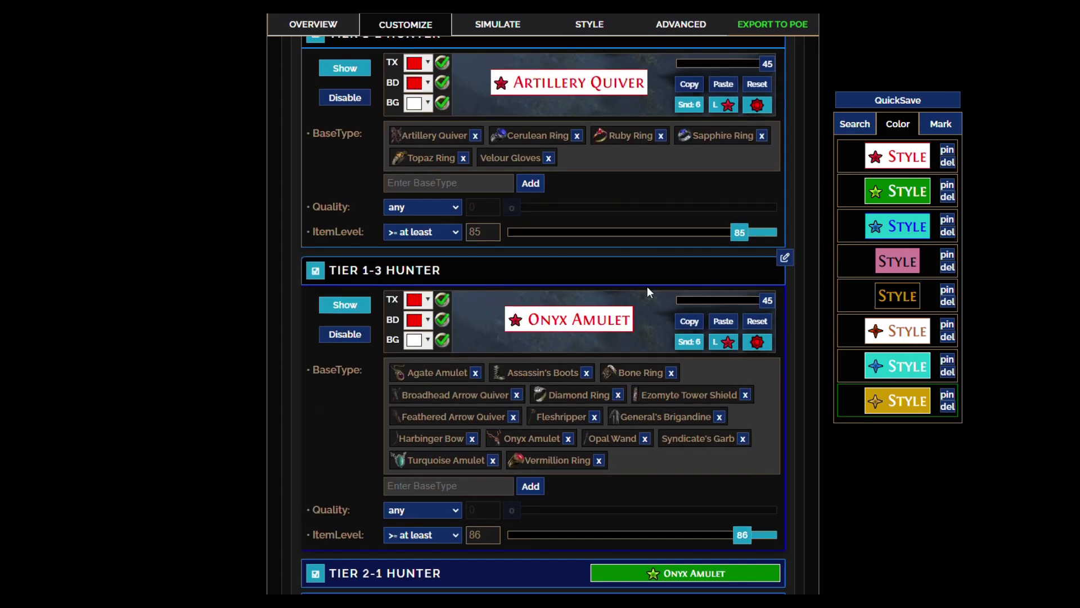
scroll(569, 361, up, 3)
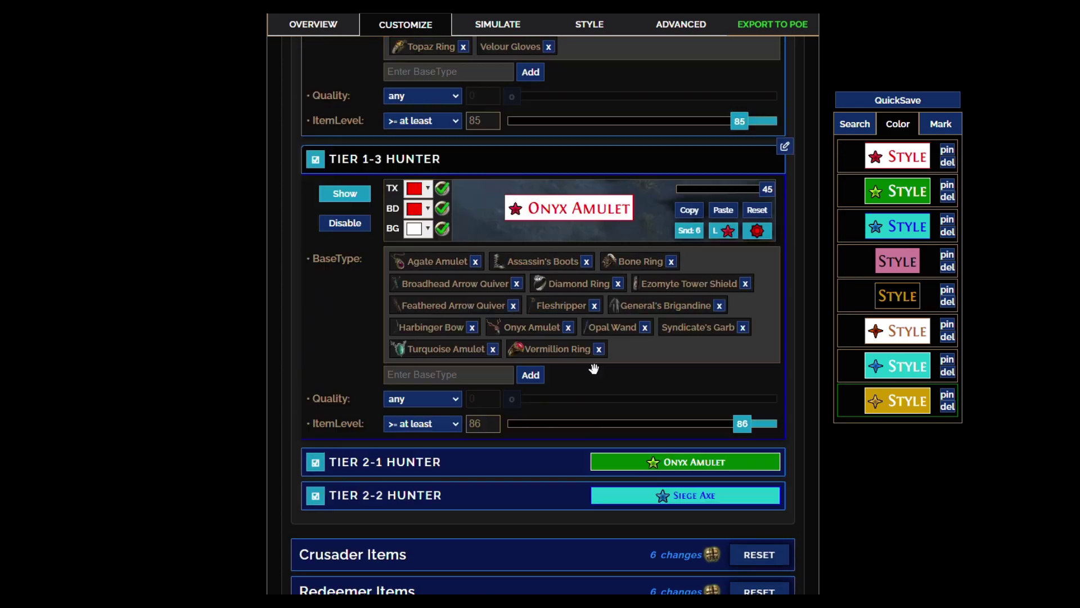
scroll(573, 110, down, 4)
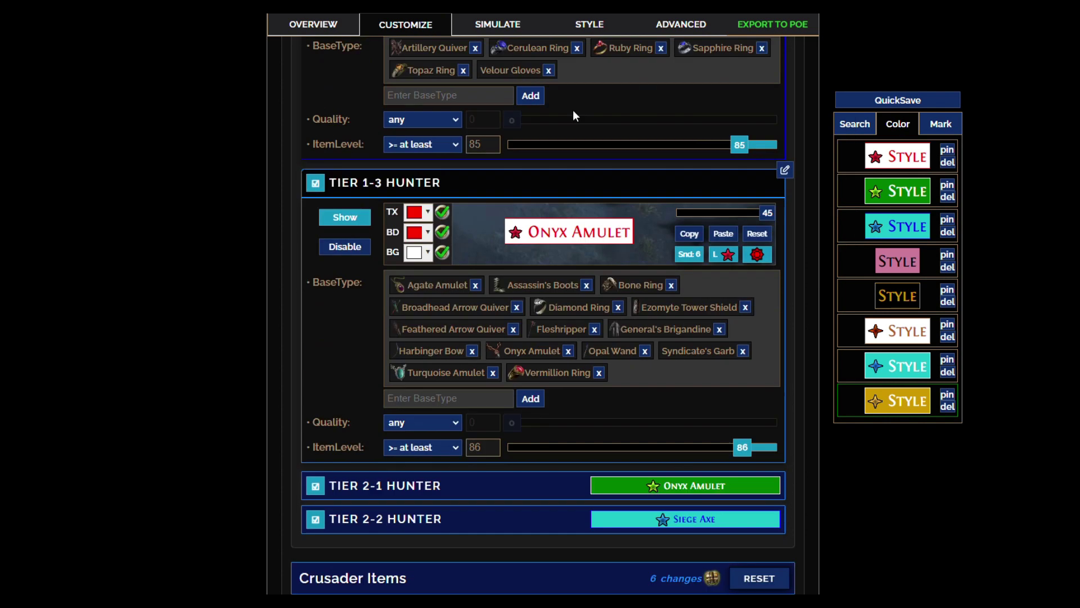
- Inspect the styling, base types and item levels of the Tier 2-1 and Tier 2-2 Hunter rules
click(519, 306)
scroll(519, 301, down, 2)
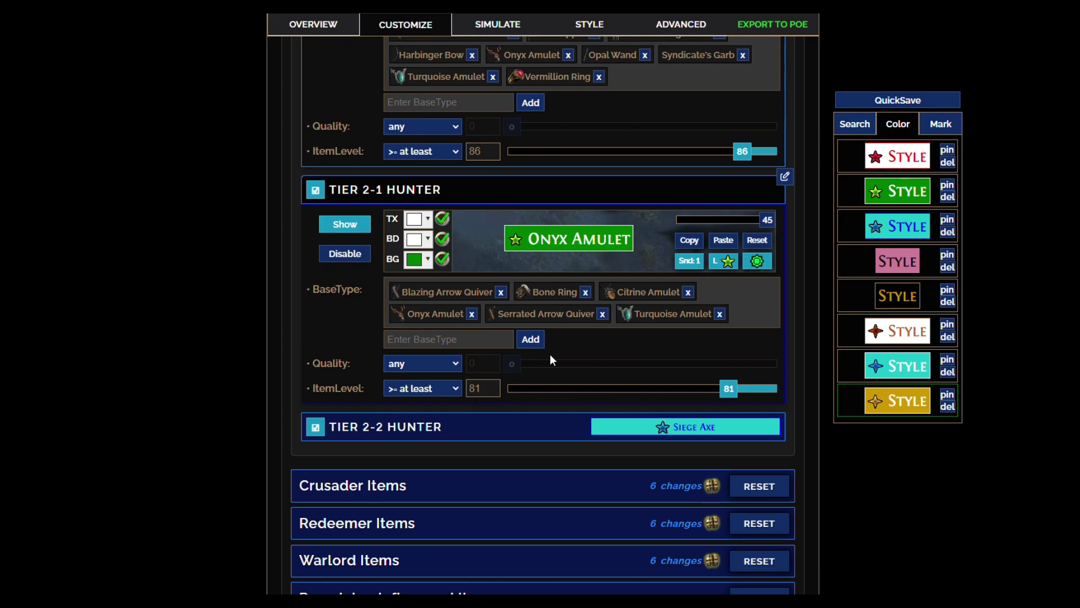
scroll(481, 279, down, 2)
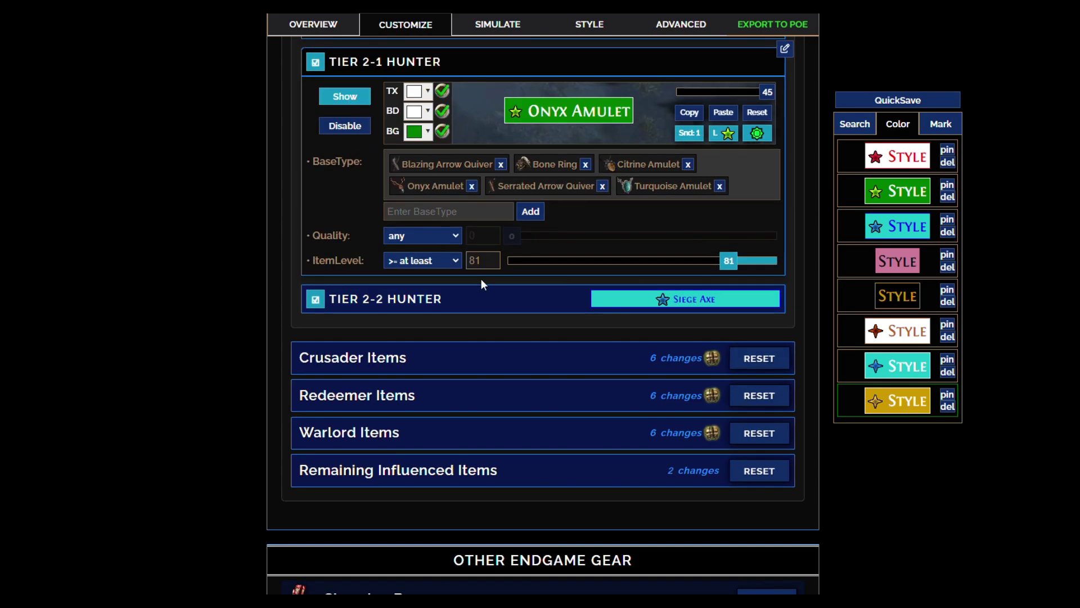
click(482, 288)
scroll(613, 272, down, 3)
scroll(675, 236, down, 3)
scroll(338, 270, down, 3)
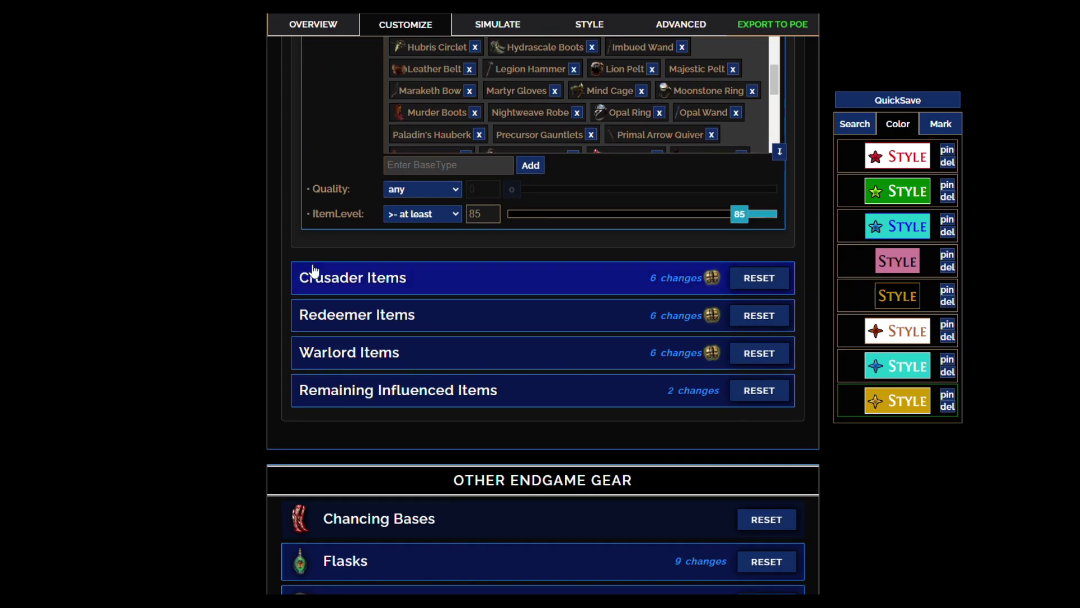
- Expand Redeemer Items and Warlord Items to review how their tiers are styled
click(398, 313)
scroll(394, 315, down, 3)
click(395, 360)
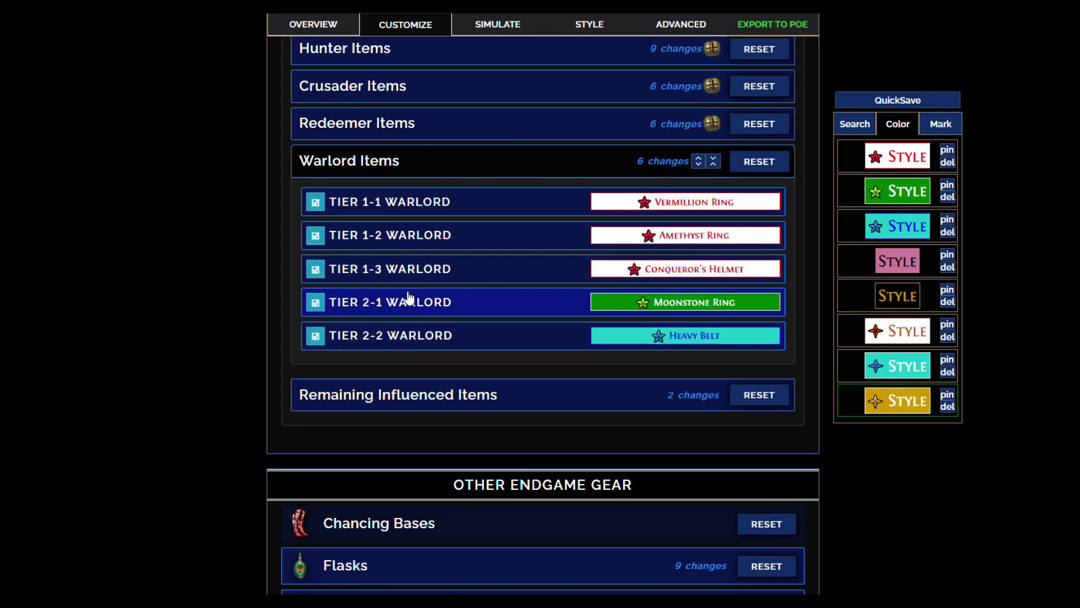
scroll(234, 241, down, 2)
- Under Remaining Influenced Items, inspect the Small Influenced Items and Remaining High Level Influenced rules, collapsing each one
click(441, 277)
scroll(249, 238, up, 2)
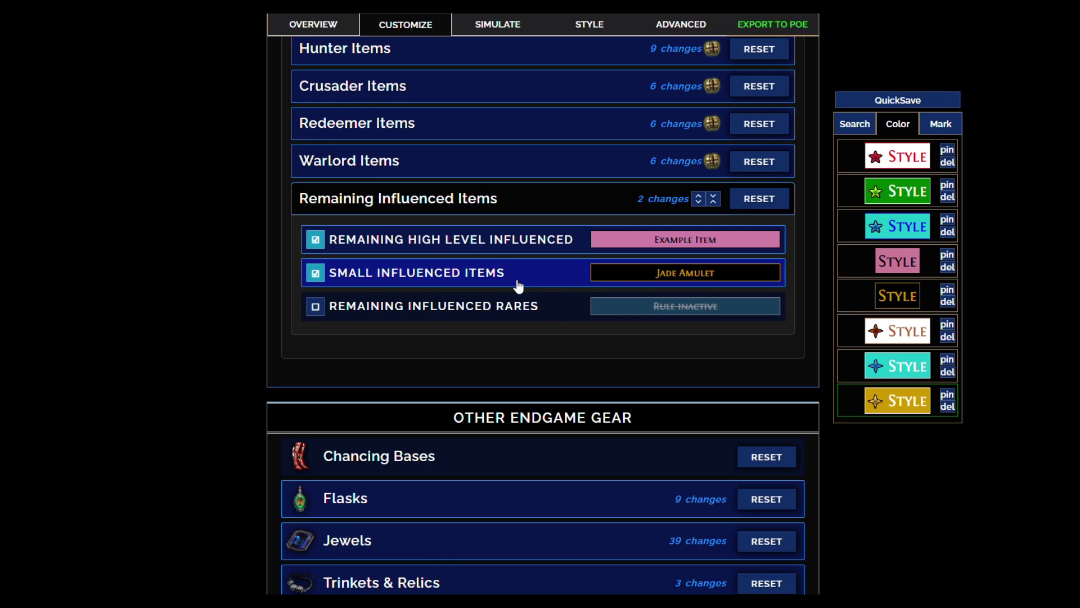
click(519, 282)
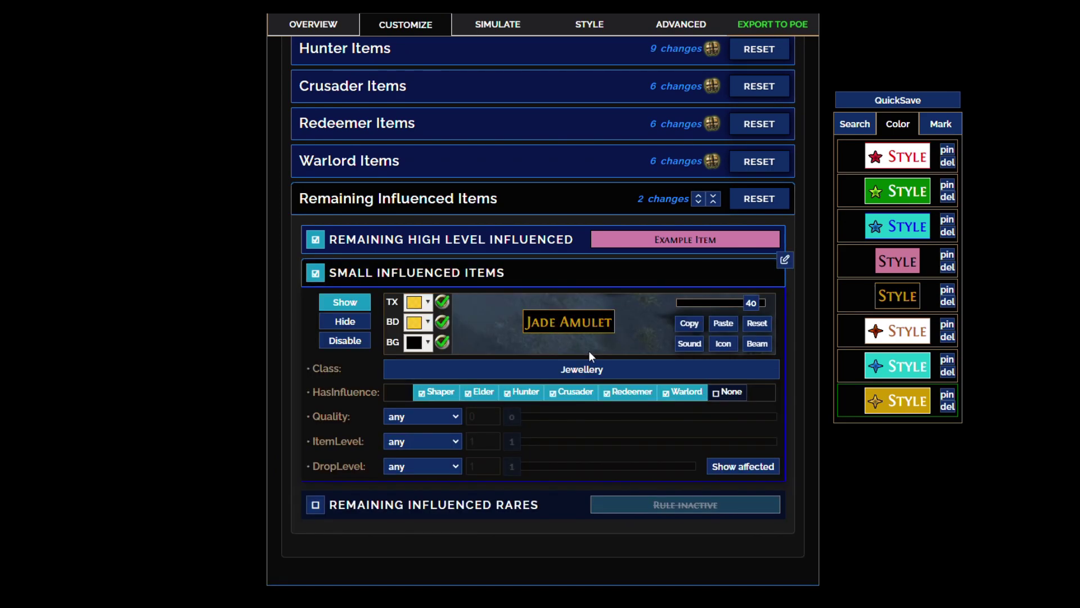
mouse_move(569, 325)
click(531, 278)
click(541, 243)
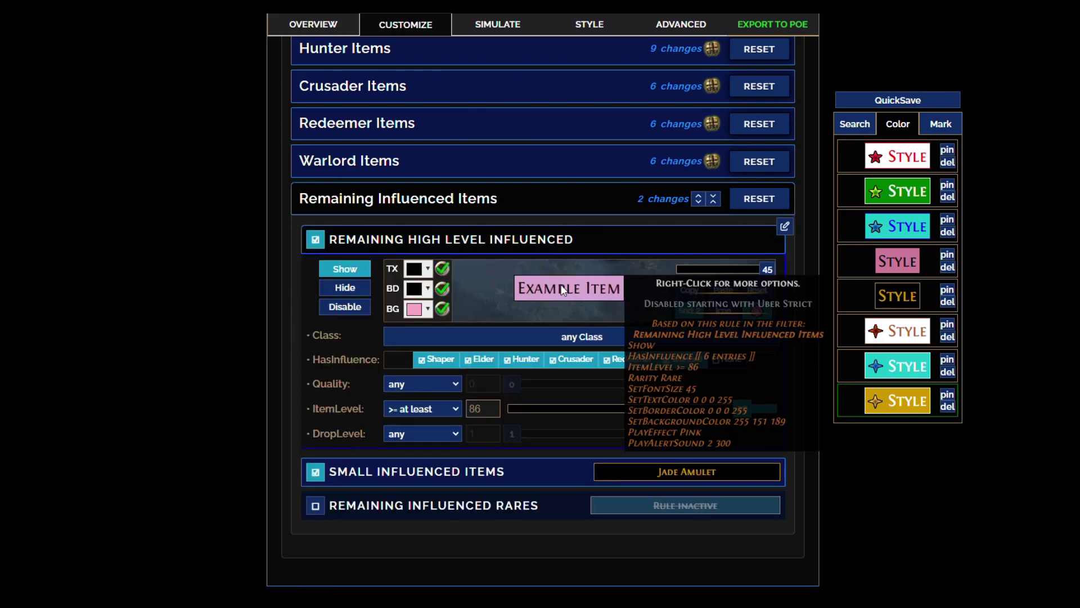
click(496, 243)
- In Other Endgame Gear, check Chancing Bases and the High Level Utility Flasks rules, then collapse Flasks
scroll(475, 234, down, 3)
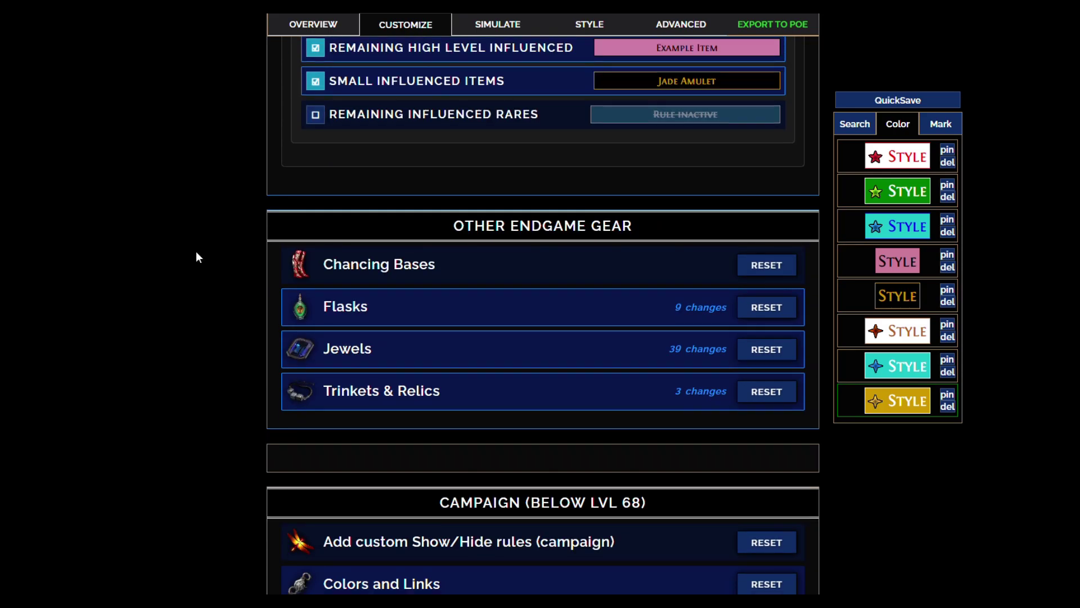
click(427, 273)
click(415, 267)
click(395, 316)
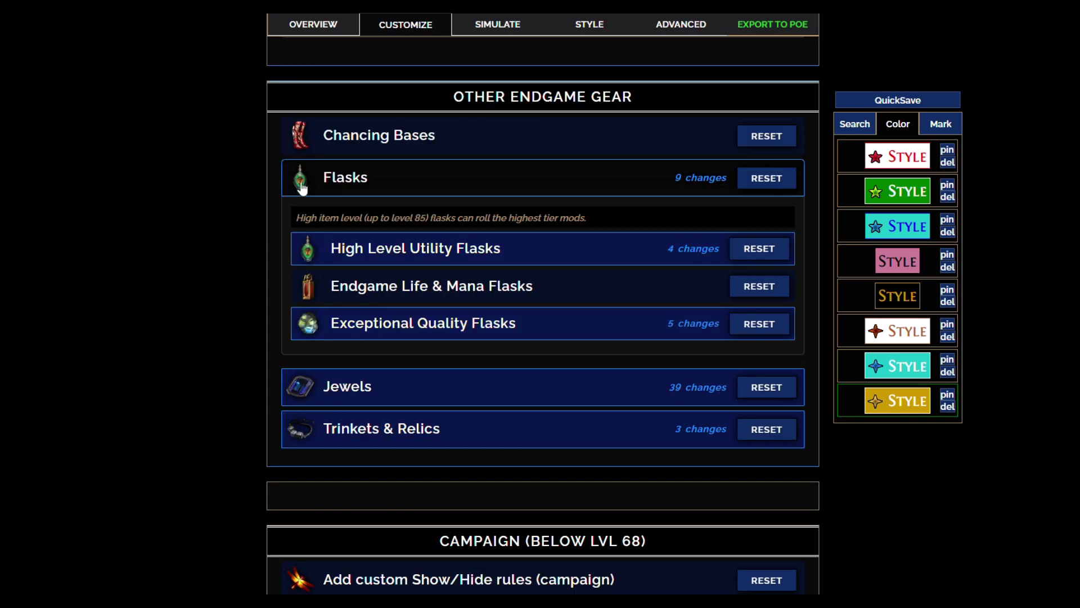
click(472, 257)
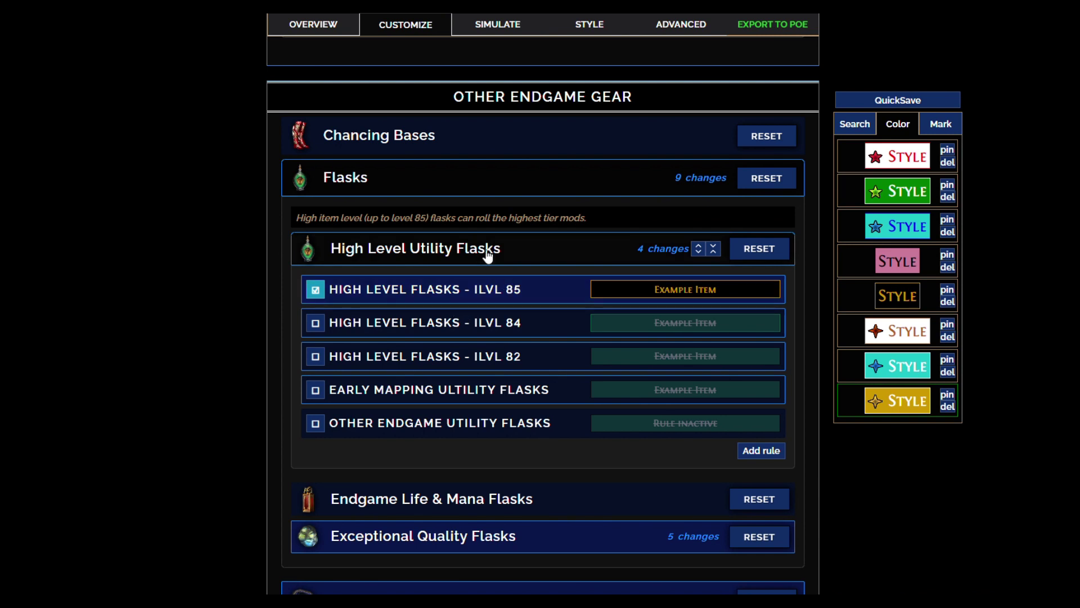
click(447, 189)
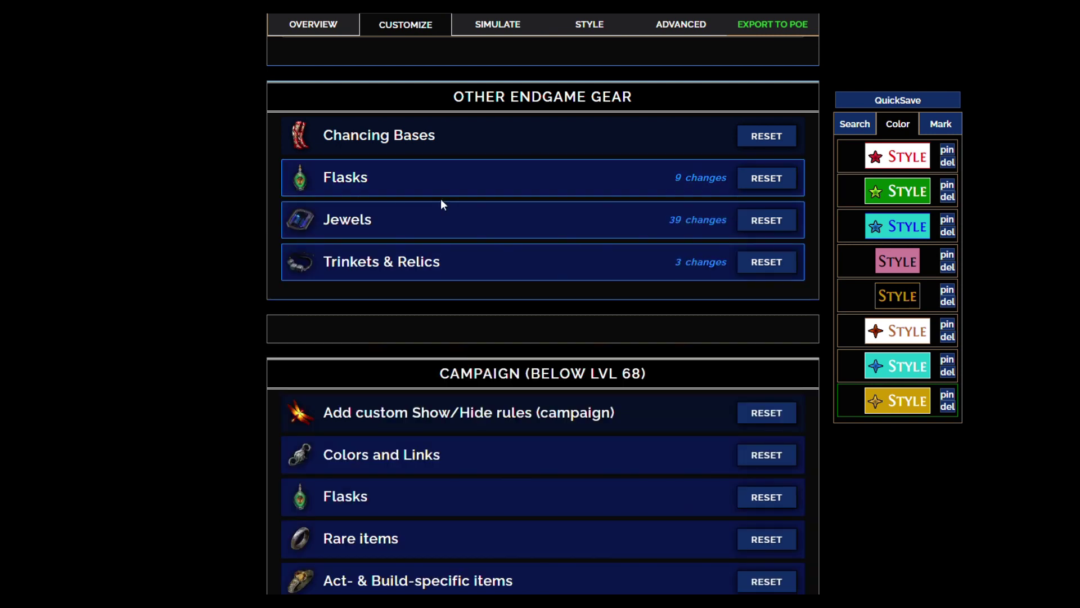
- Glance at the Jewels groups, then return to Flasks and review the Exceptional Quality Flasks rules
click(433, 228)
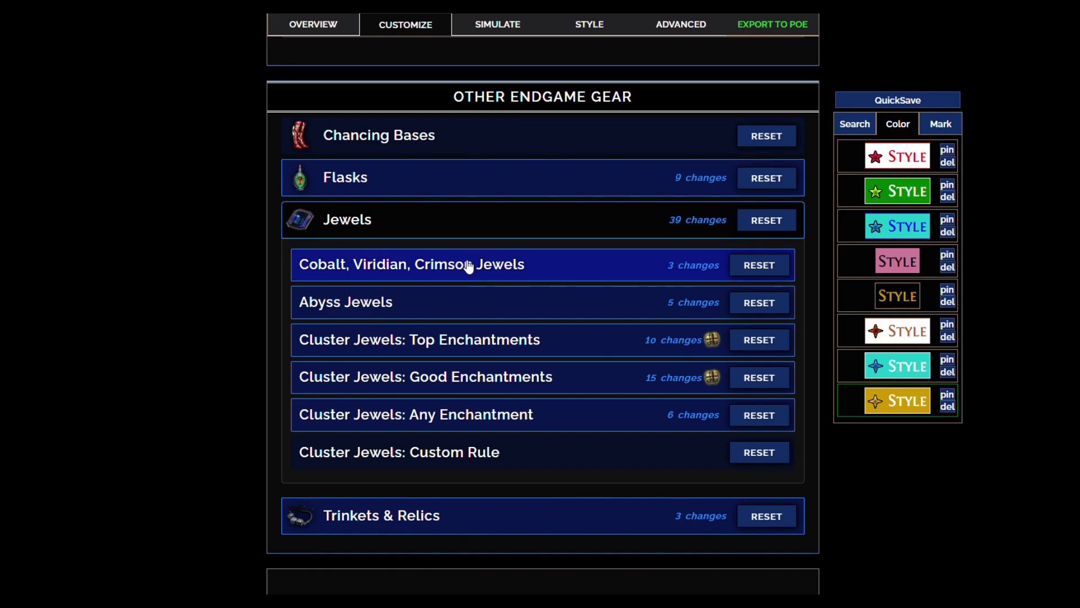
click(403, 175)
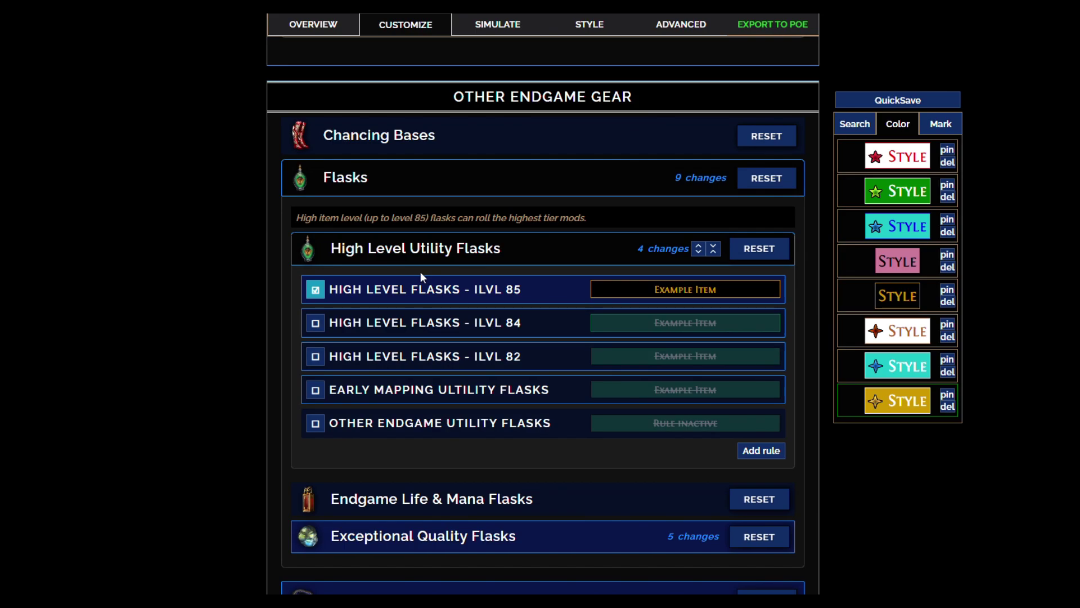
click(428, 538)
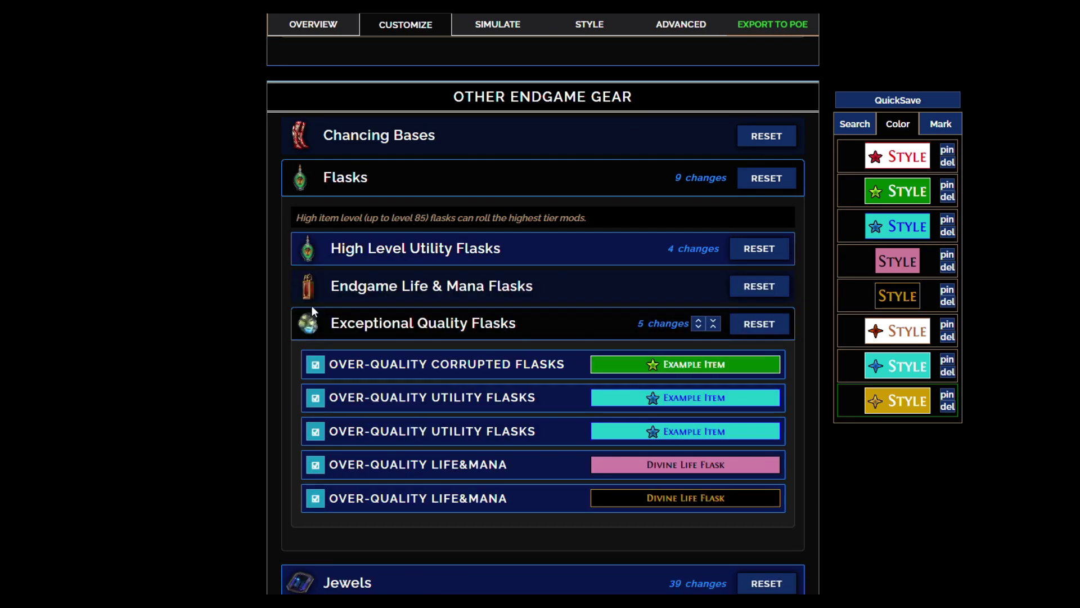
scroll(264, 281, down, 3)
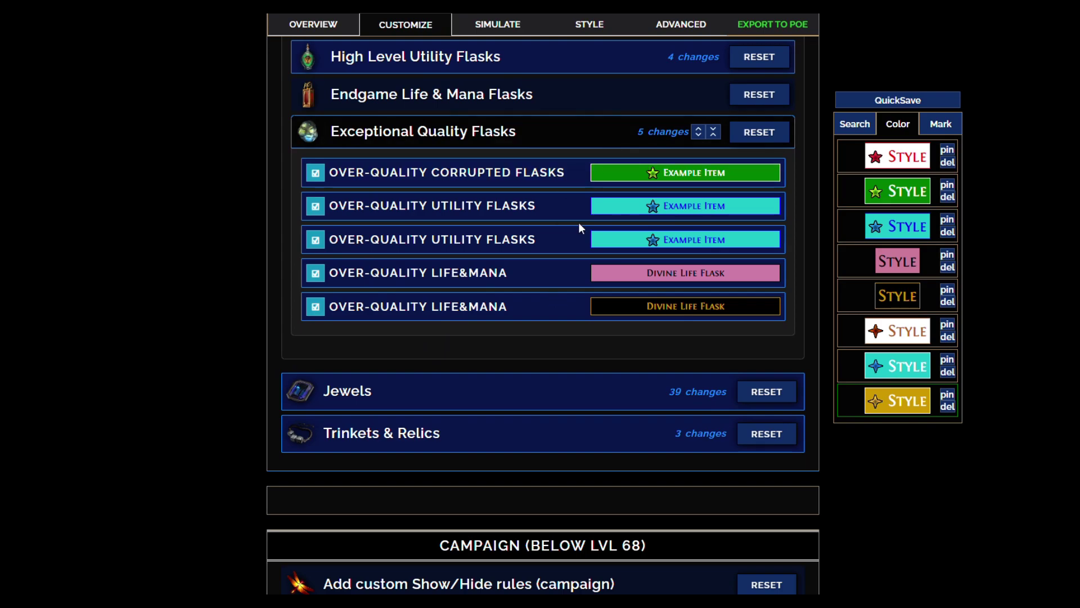
scroll(659, 169, up, 1)
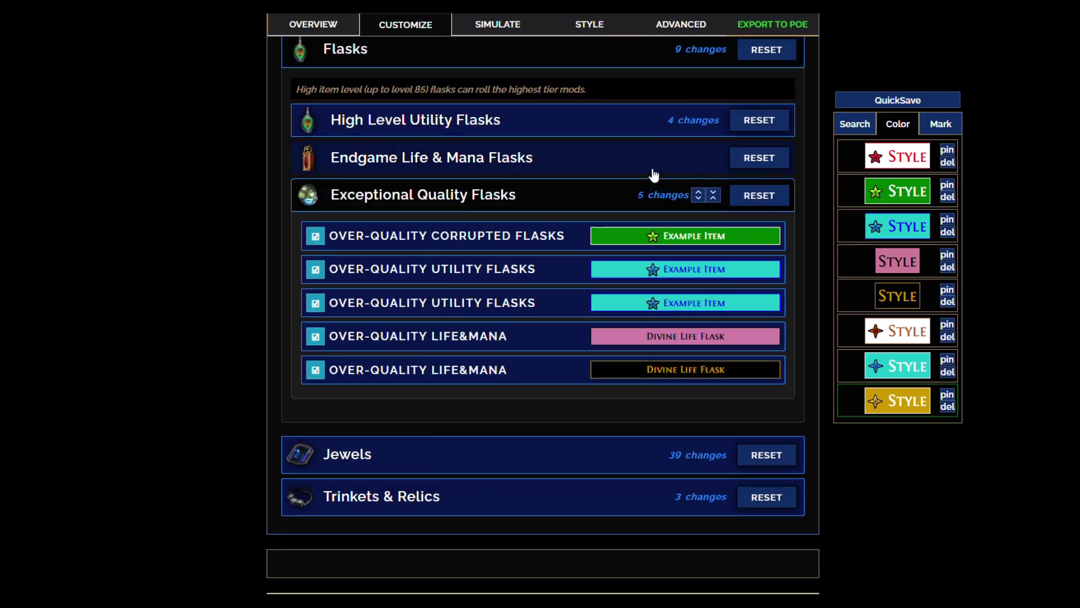
- Reopen Jewels and review the Abyss Jewels rules and the Cobalt, Viridian, Crimson Jewels rules
click(490, 196)
click(439, 256)
click(401, 168)
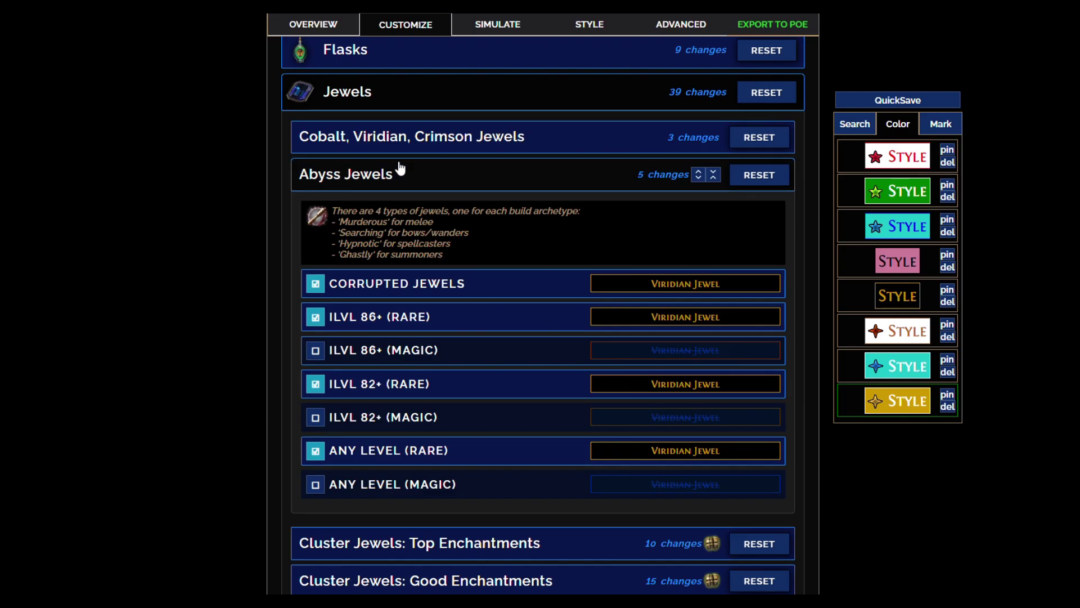
click(444, 135)
scroll(427, 302, down, 2)
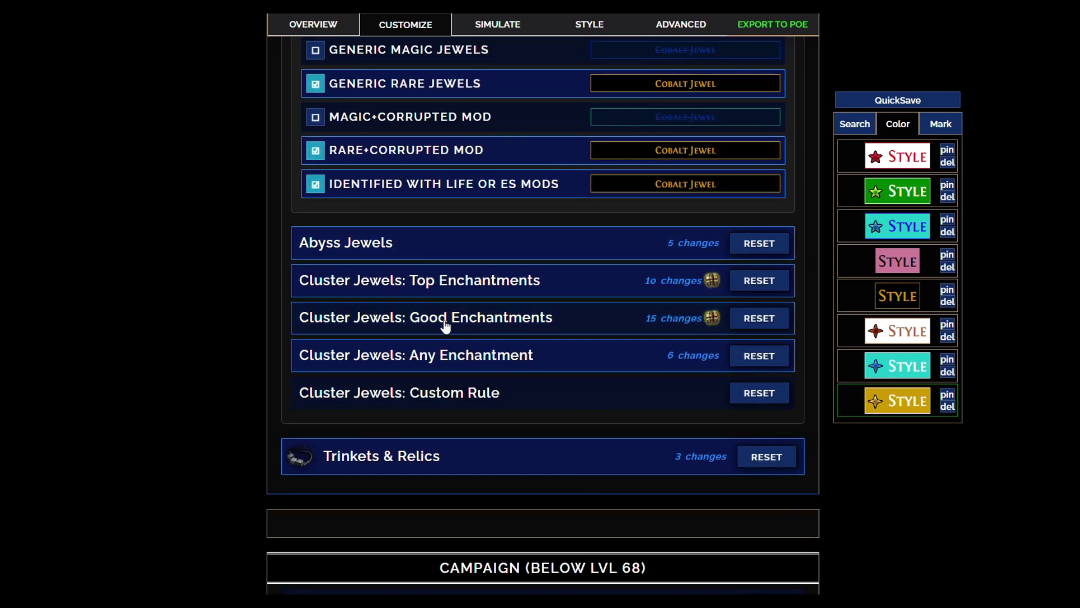
- Expand Cluster Jewels: Good Enchantments and review the T2 rules from 12 notes down to 2 notes
click(445, 319)
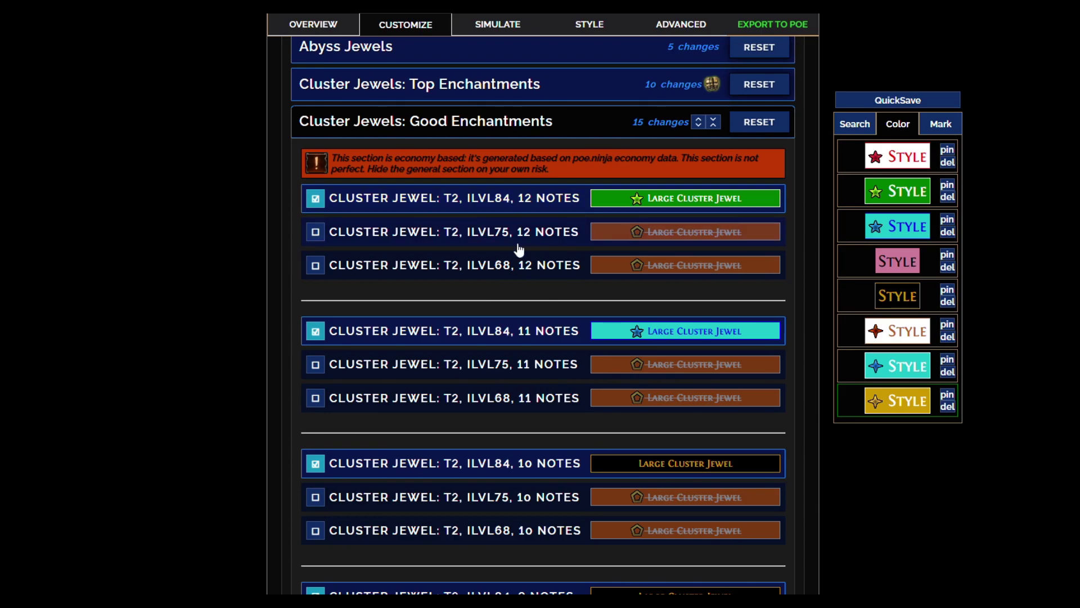
scroll(520, 236, down, 2)
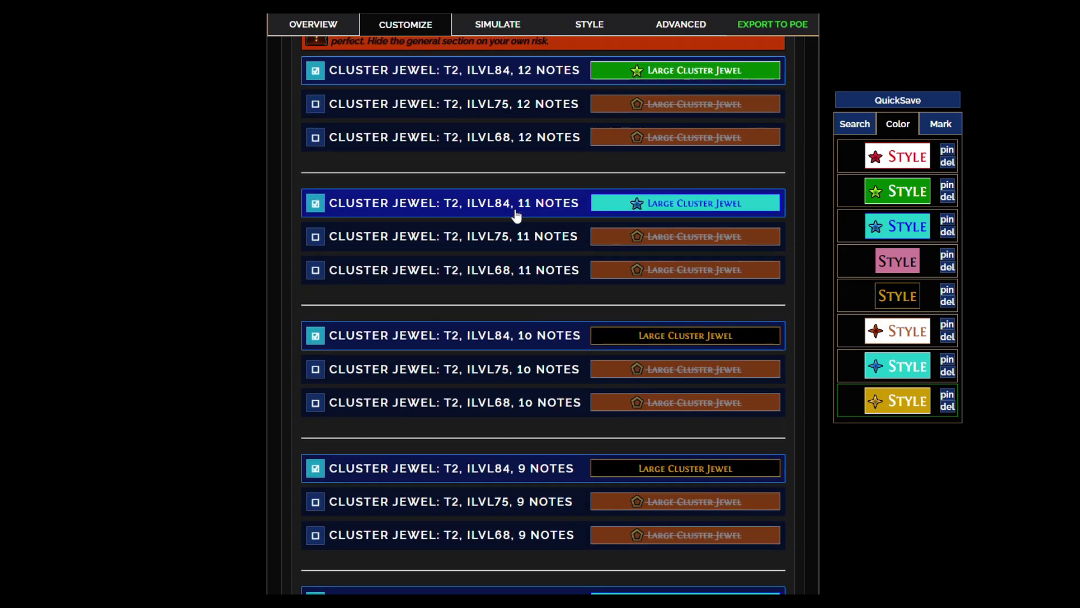
scroll(516, 216, down, 5)
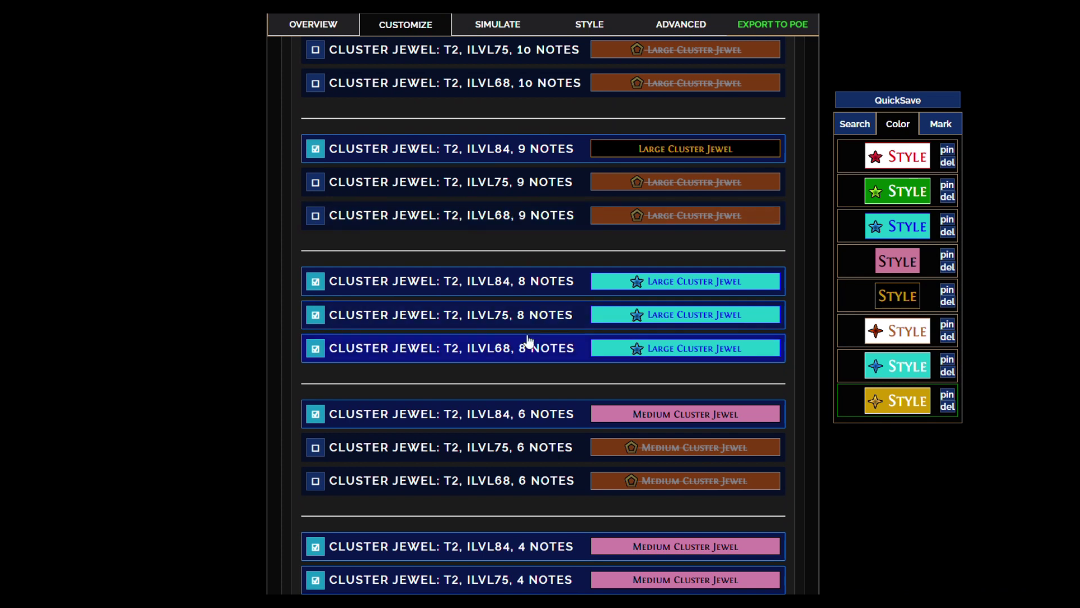
scroll(523, 367, down, 4)
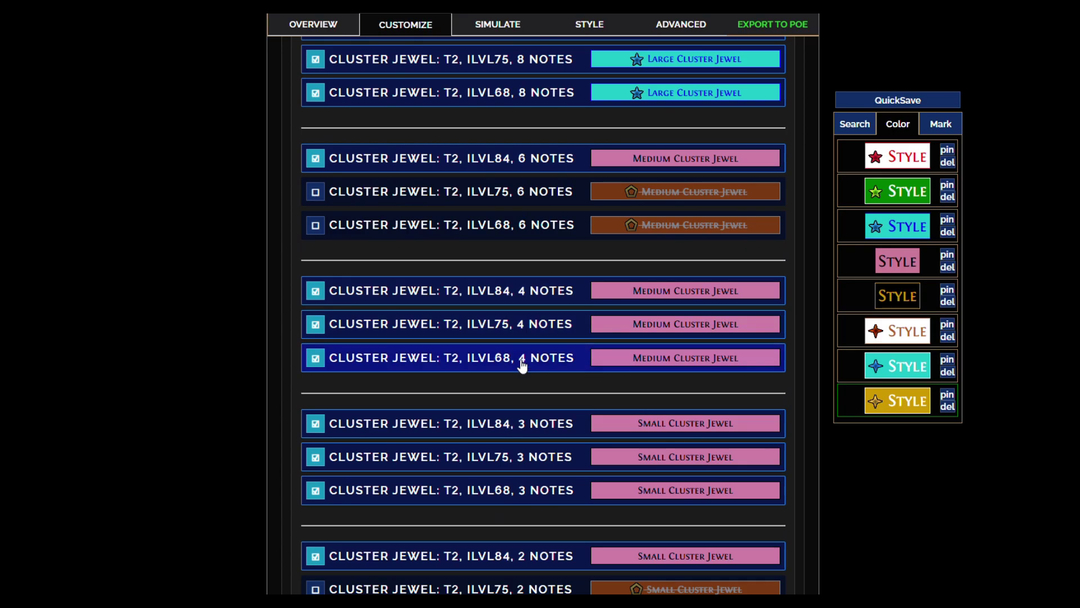
scroll(518, 341, down, 2)
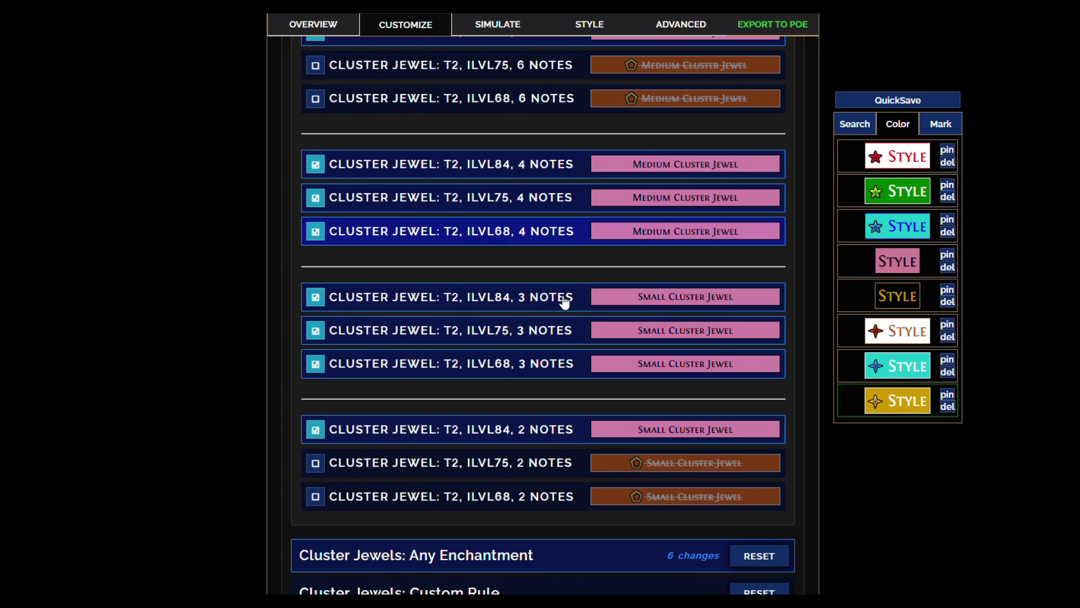
scroll(534, 285, down, 2)
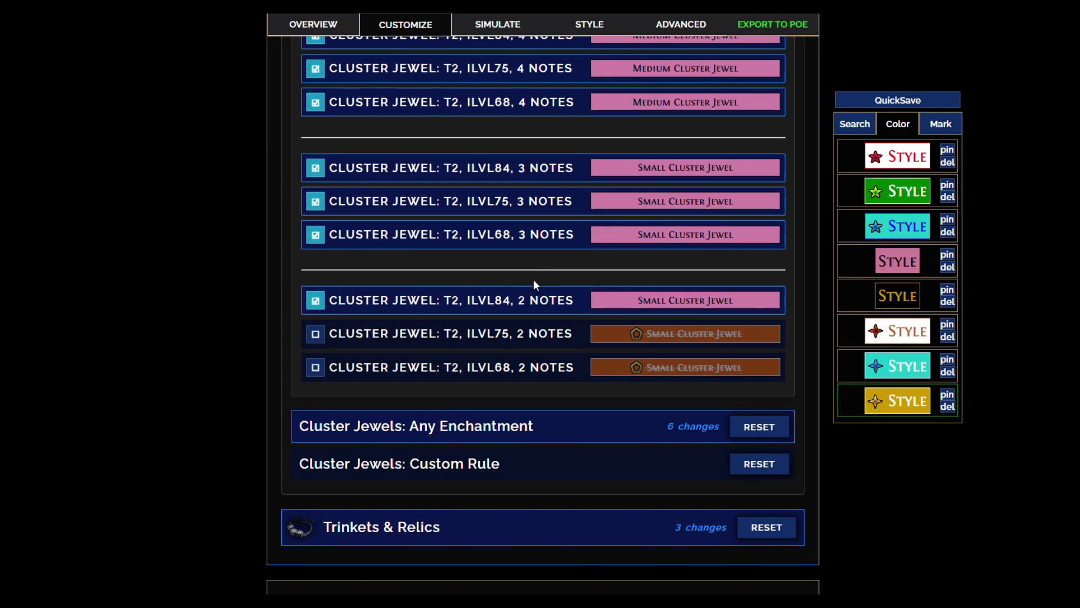
- Recheck the T2 rules for Cluster Jewels: Good Enchantments, then expand and review the Cluster Jewels: Any Enchantment rules
scroll(535, 304, up, 8)
scroll(534, 304, up, 2)
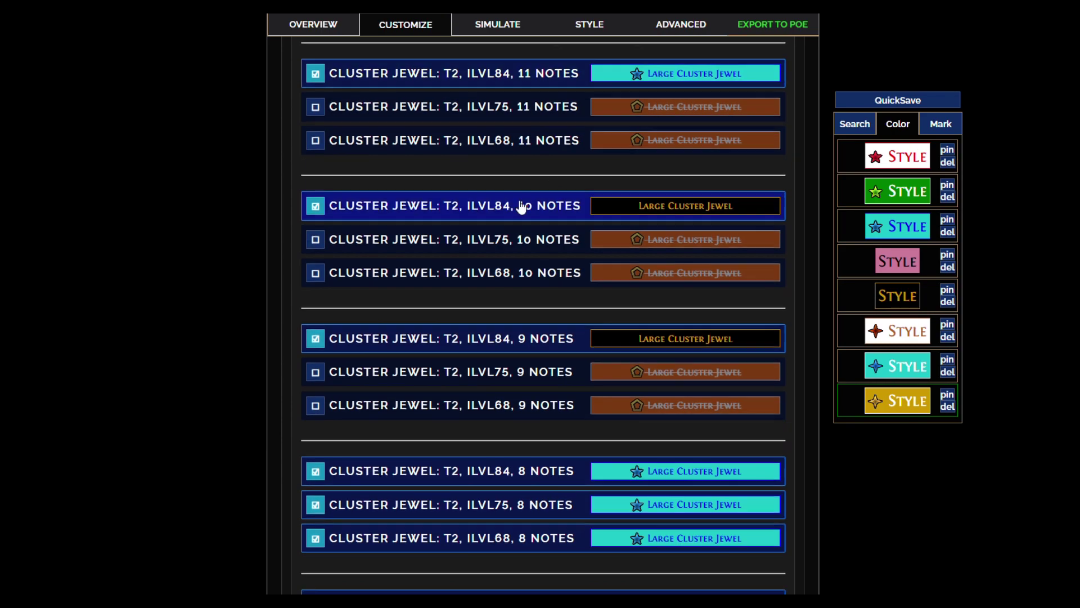
scroll(519, 208, down, 10)
click(461, 363)
scroll(536, 314, down, 10)
scroll(583, 183, up, 6)
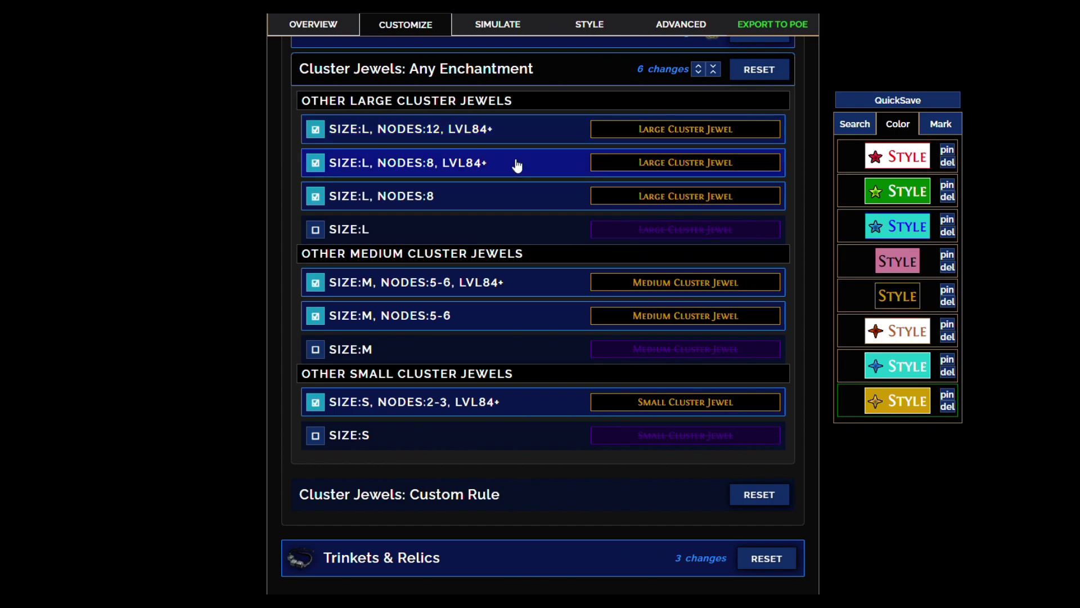
- Expand Trinkets & Relics and glance at the Sanctum Relics rules
scroll(525, 160, down, 2)
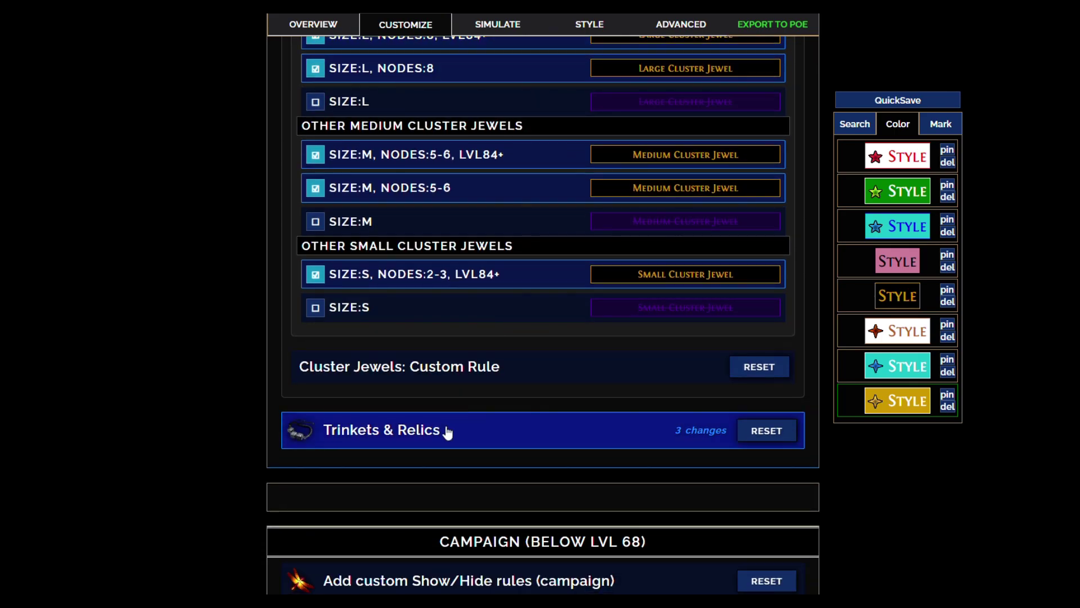
click(447, 431)
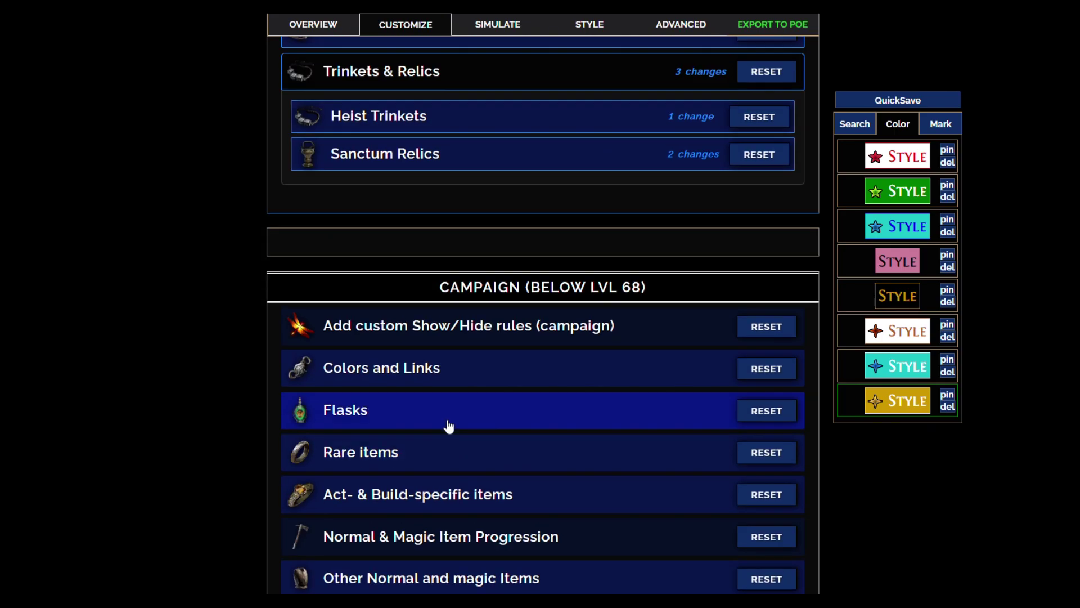
click(434, 156)
click(420, 153)
scroll(394, 162, down, 1)
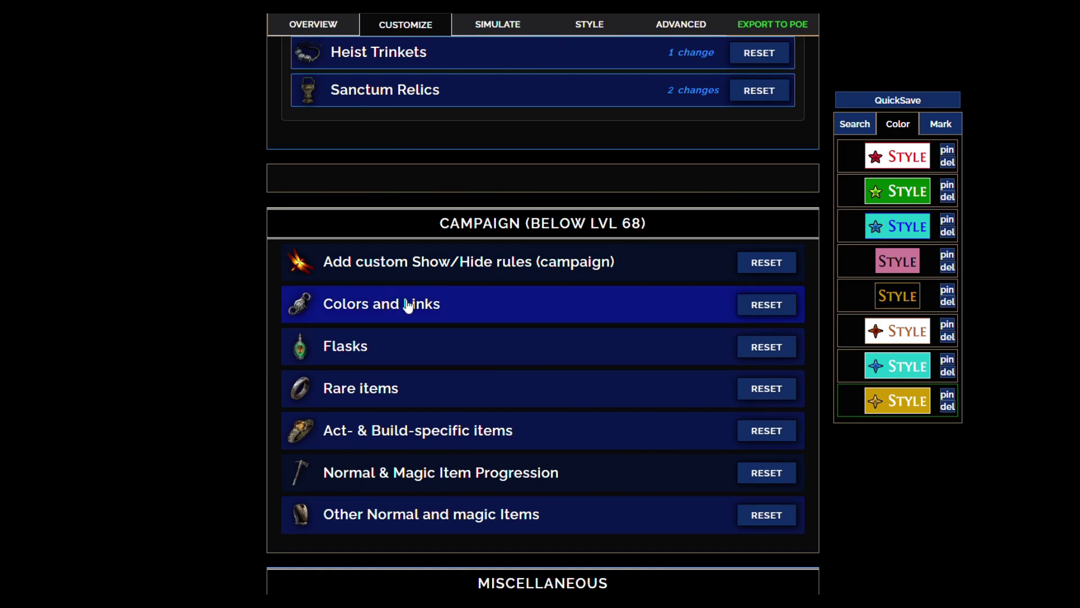
- In the Campaign (Below Lvl 68) section, glance at the Colors and Links and Flasks groups, leaving both collapsed
click(435, 318)
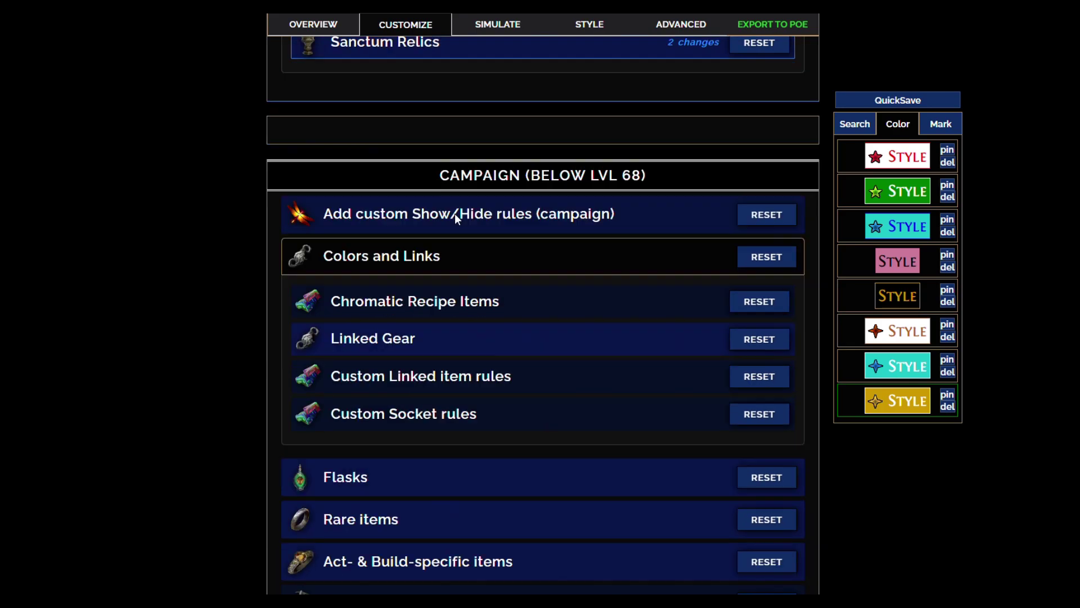
click(400, 343)
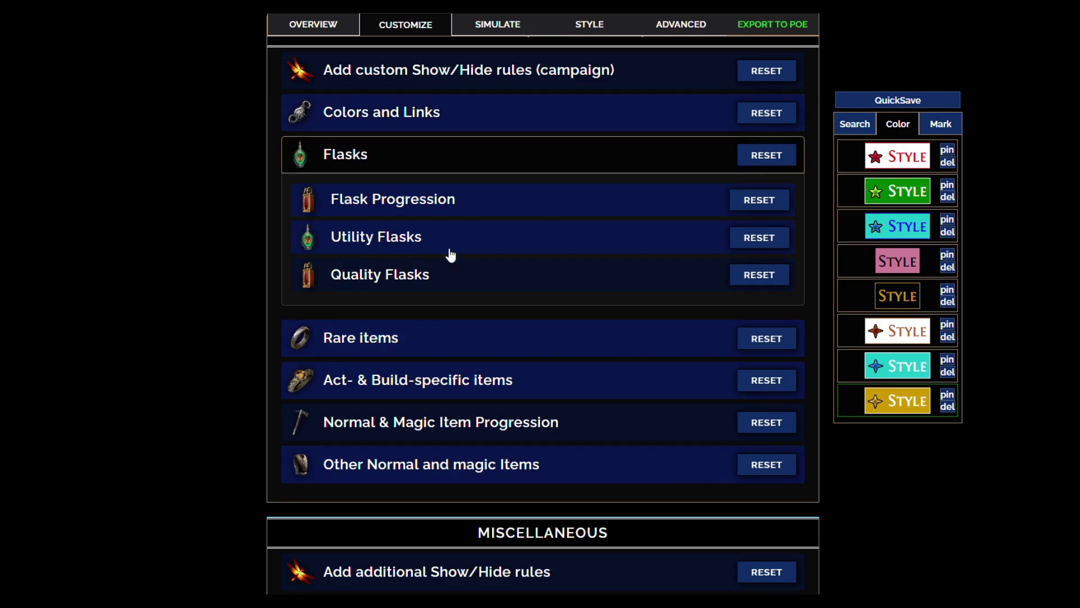
click(424, 166)
click(437, 160)
click(405, 118)
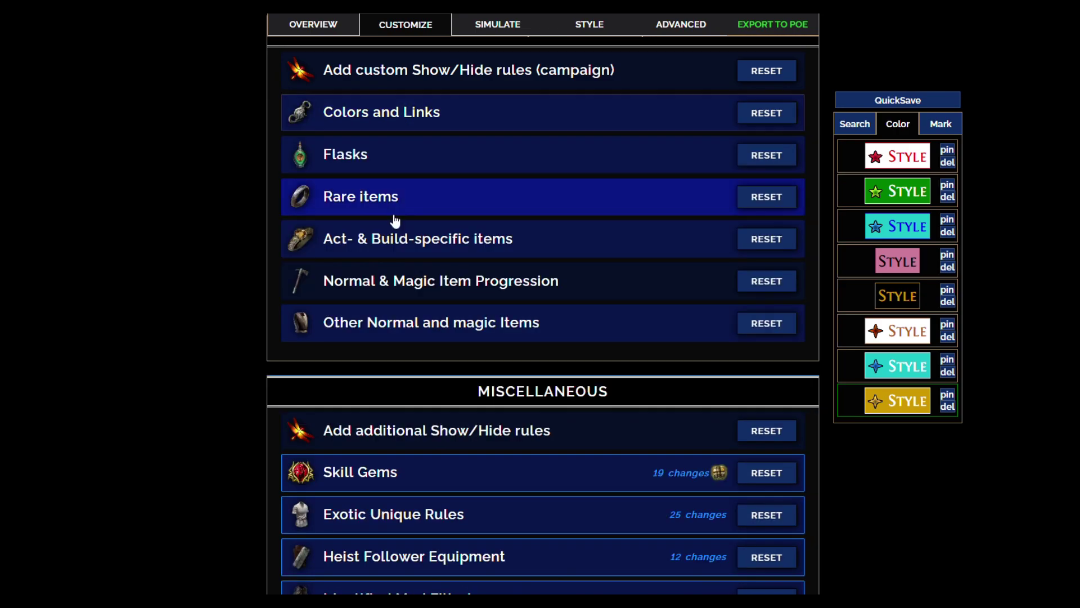
- Glance at Normal & Magic Item Progression, then check the Magic Item Decorators rules under Other Normal and magic Items
click(429, 283)
click(429, 283)
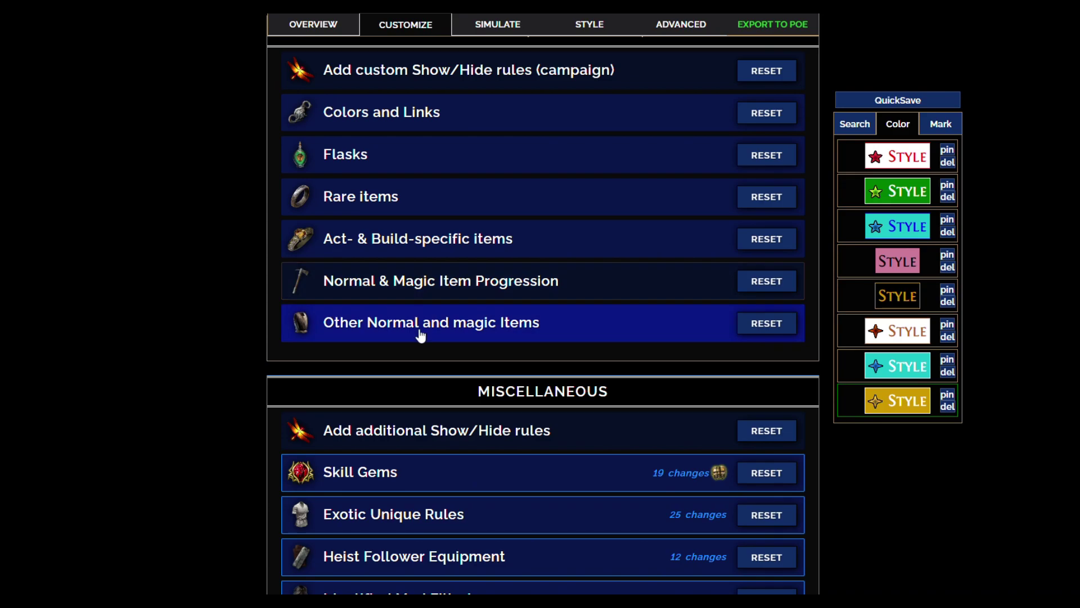
click(420, 335)
click(424, 400)
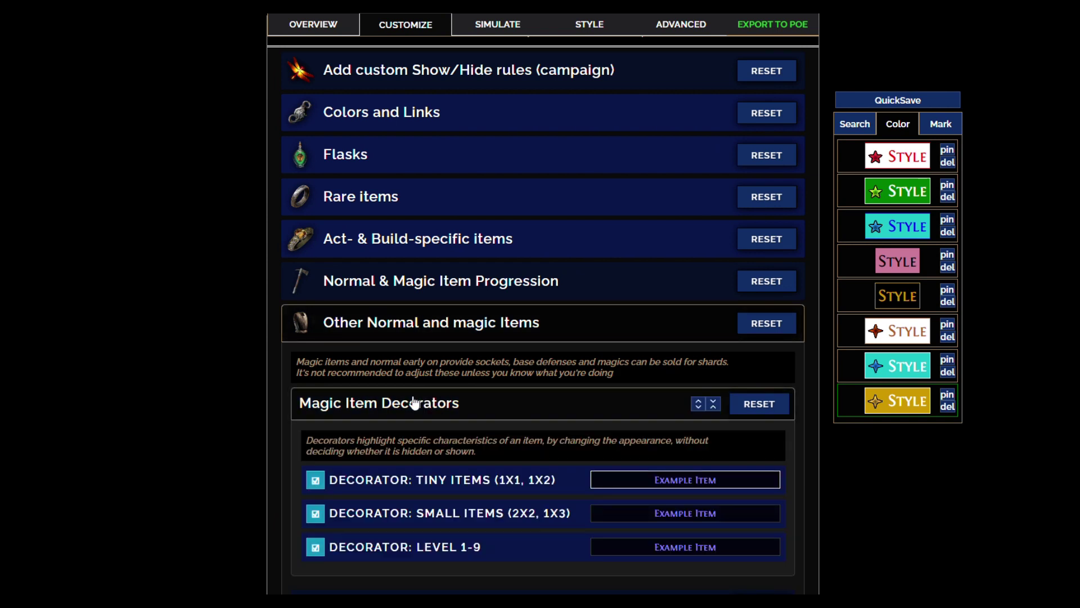
click(495, 421)
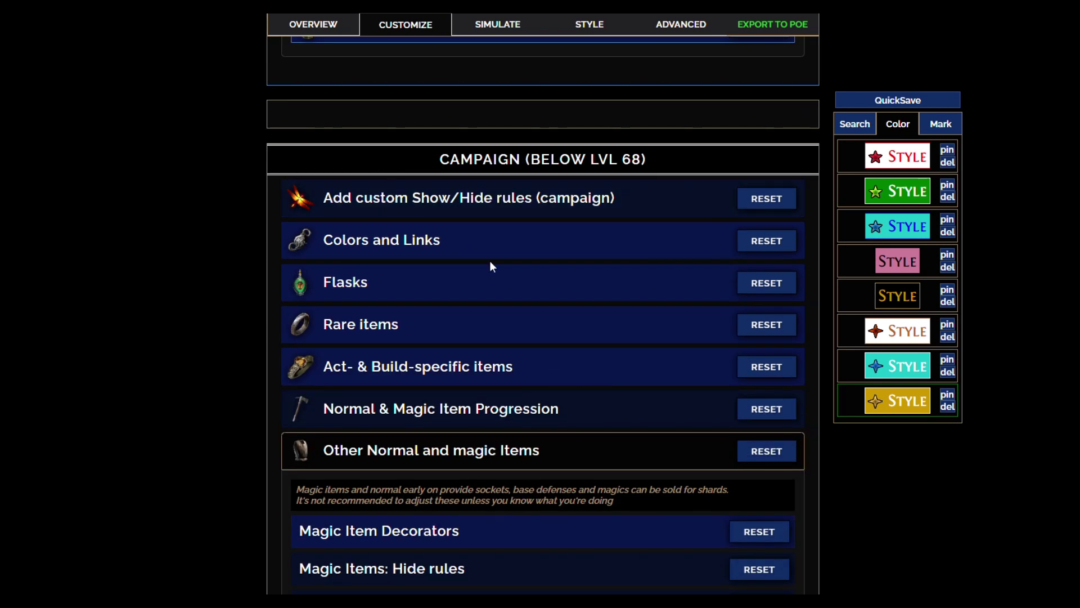
scroll(490, 265, down, 4)
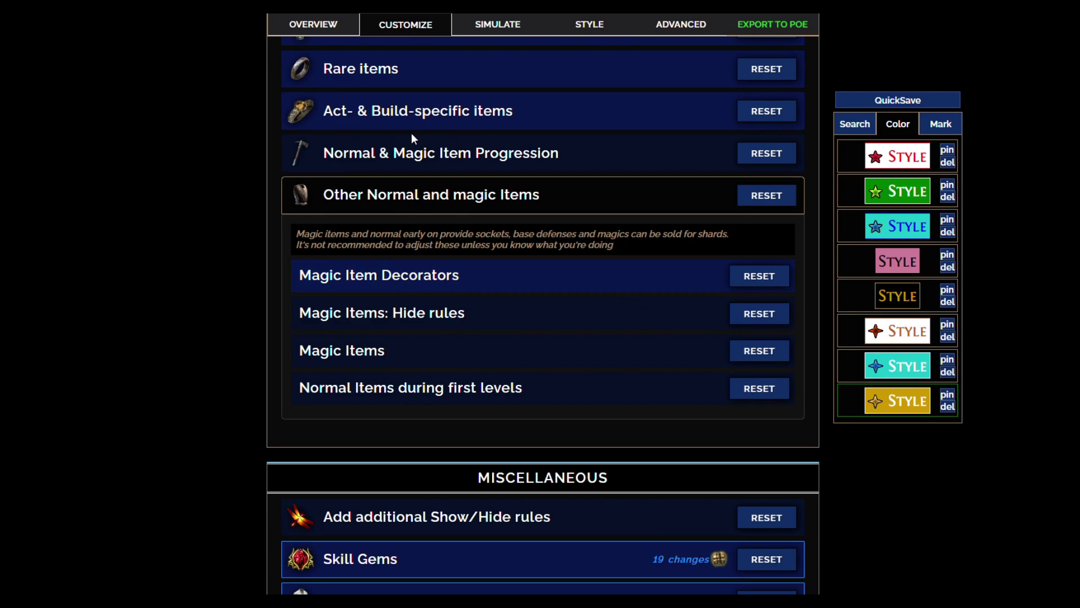
- Check the filter's strictness level in the overview, then return to the customization rules at the Miscellaneous section
click(339, 32)
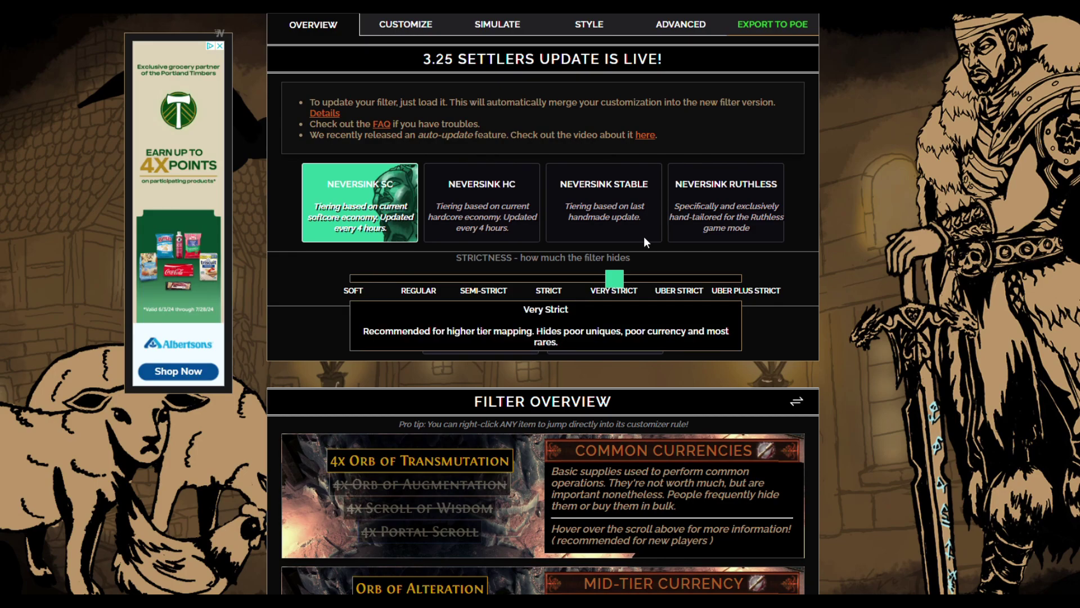
click(424, 32)
scroll(444, 238, down, 5)
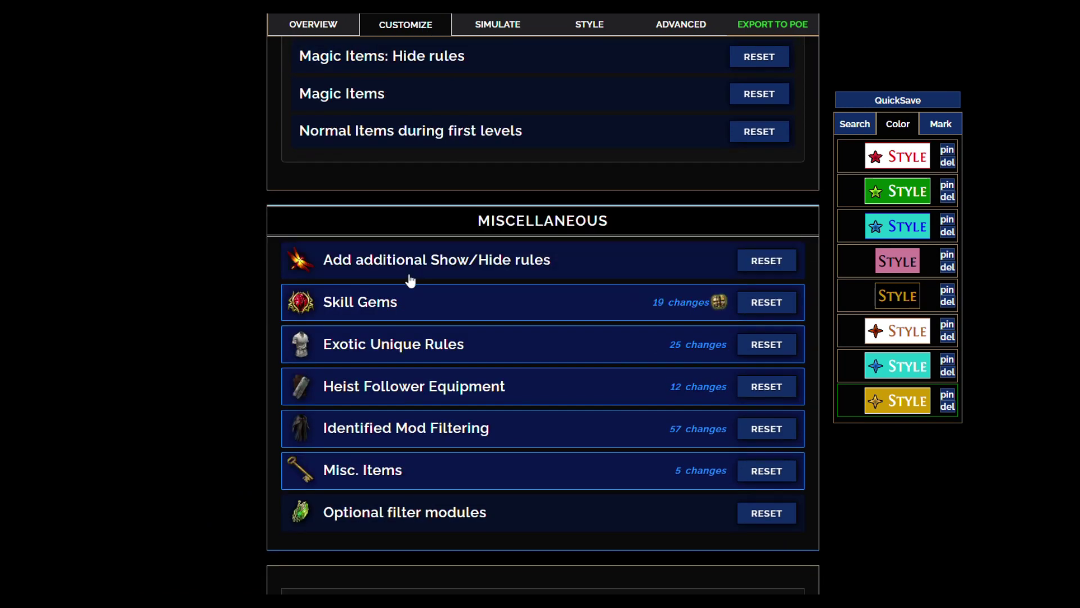
- Expand Skill Gems and review the Exceptional & Exotic Gems rules for awakened, empower-class and other special gems
click(417, 302)
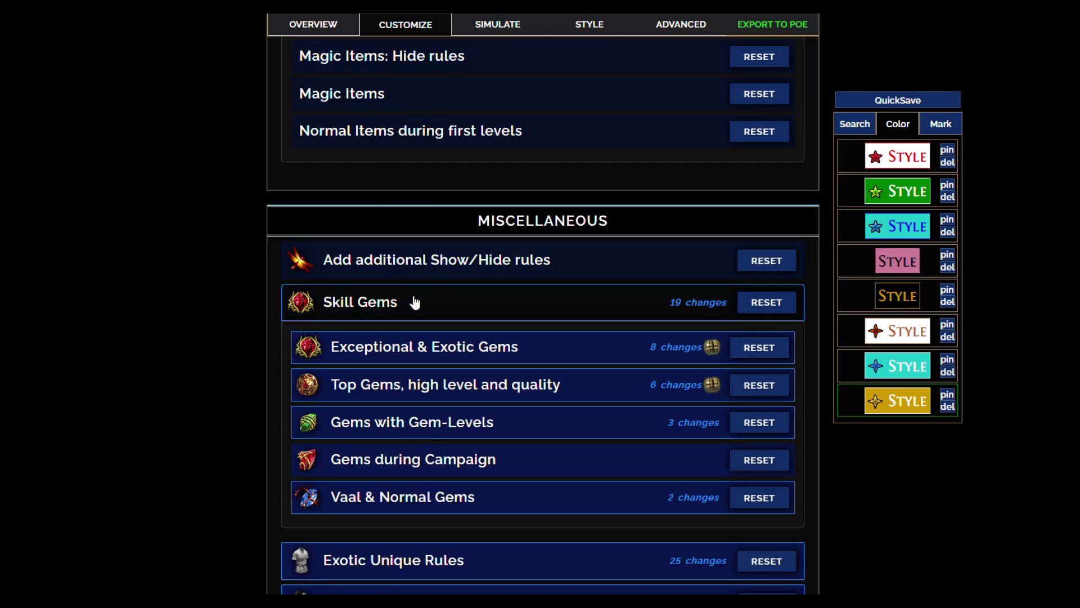
click(424, 355)
scroll(203, 237, down, 6)
scroll(240, 202, up, 1)
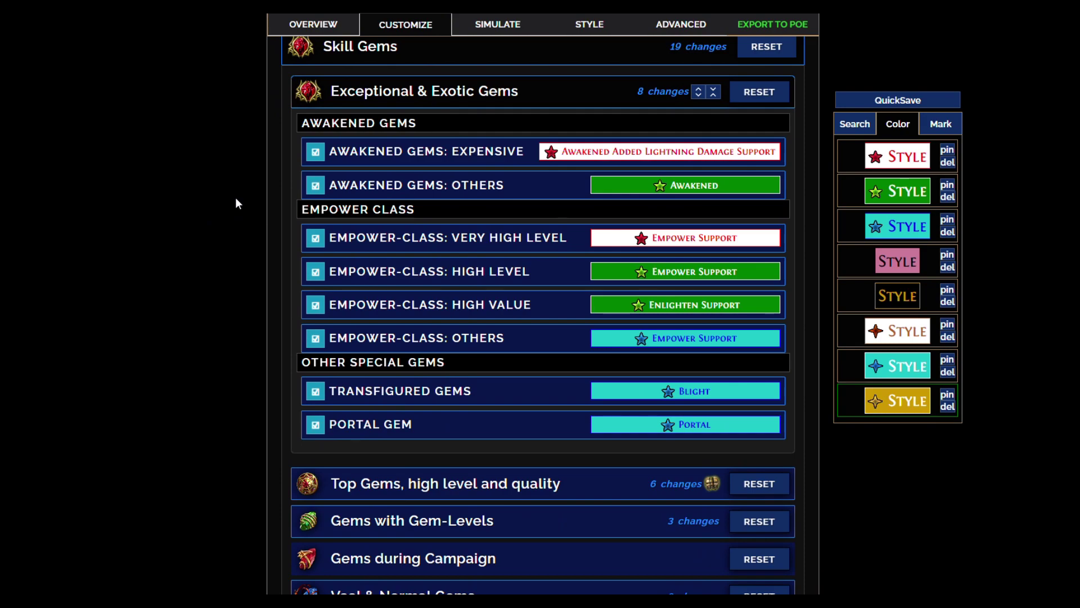
- Review the Top Gems, high level and quality rules and the Gems with Gem-Levels rules
scroll(235, 198, down, 3)
click(473, 290)
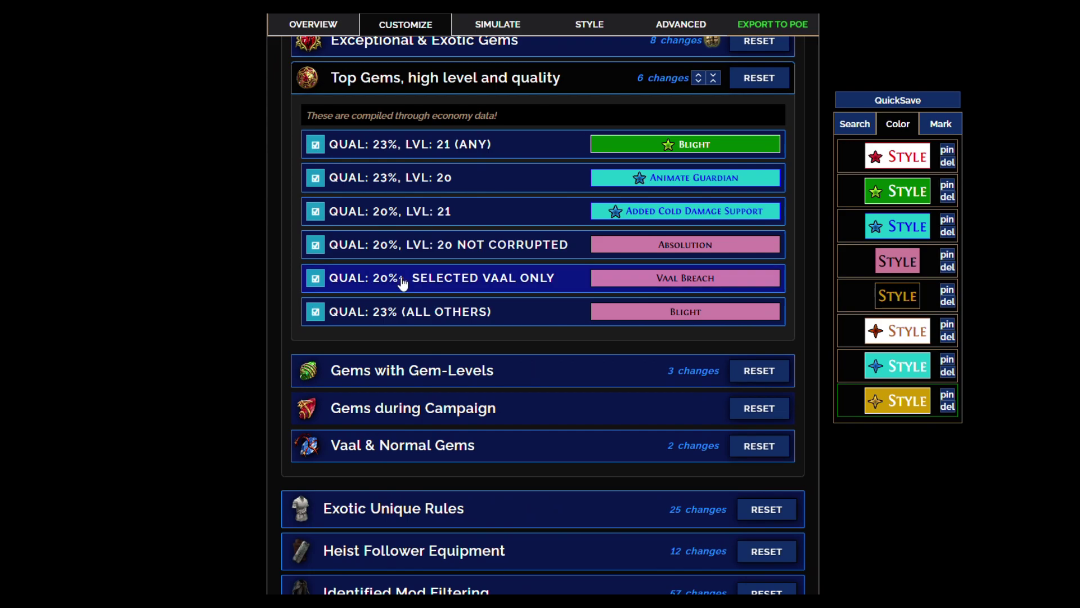
scroll(417, 214, down, 1)
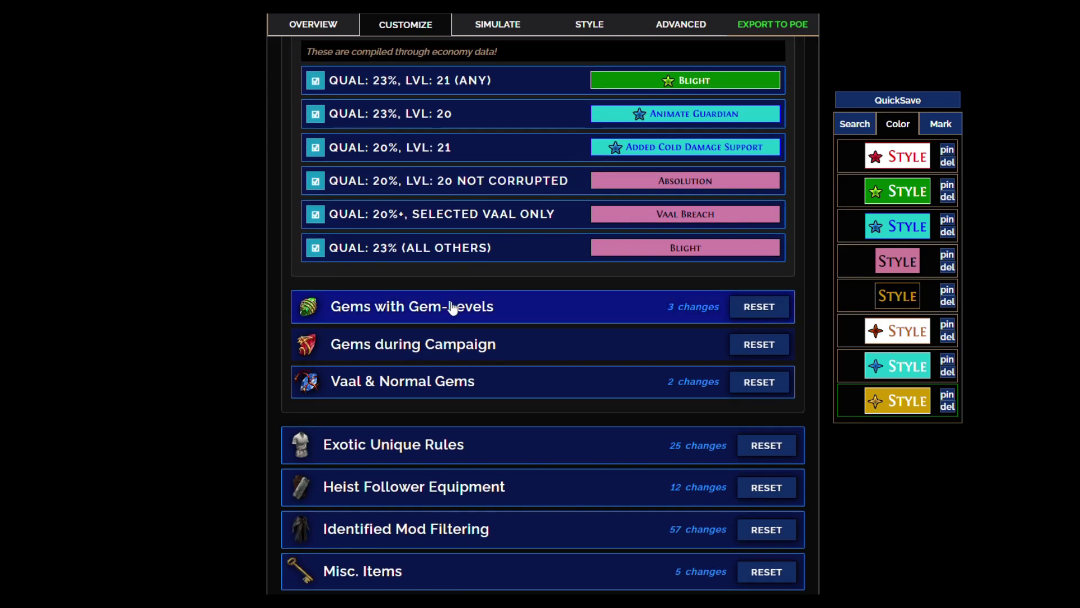
click(450, 308)
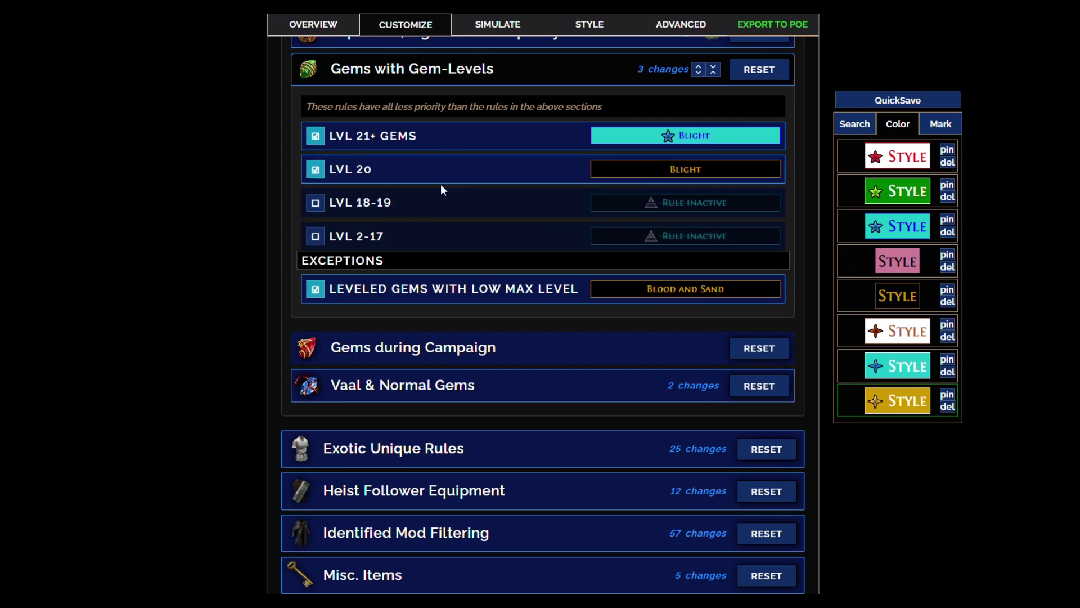
- Review the Gems during Campaign rules and the Vaal & Normal Gems rules
scroll(456, 204, down, 1)
click(440, 293)
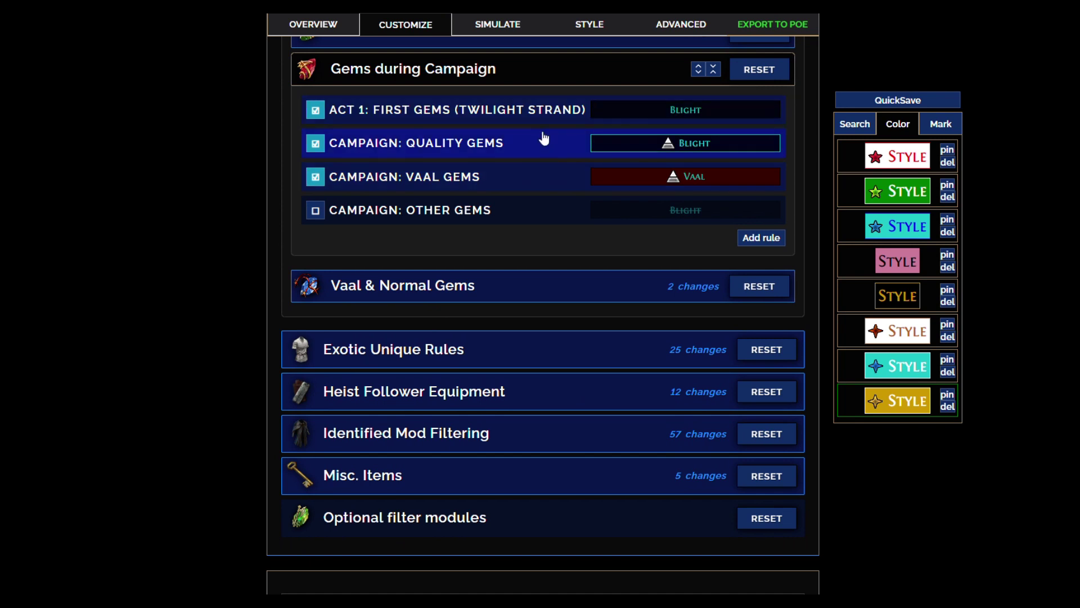
scroll(288, 163, down, 1)
click(394, 225)
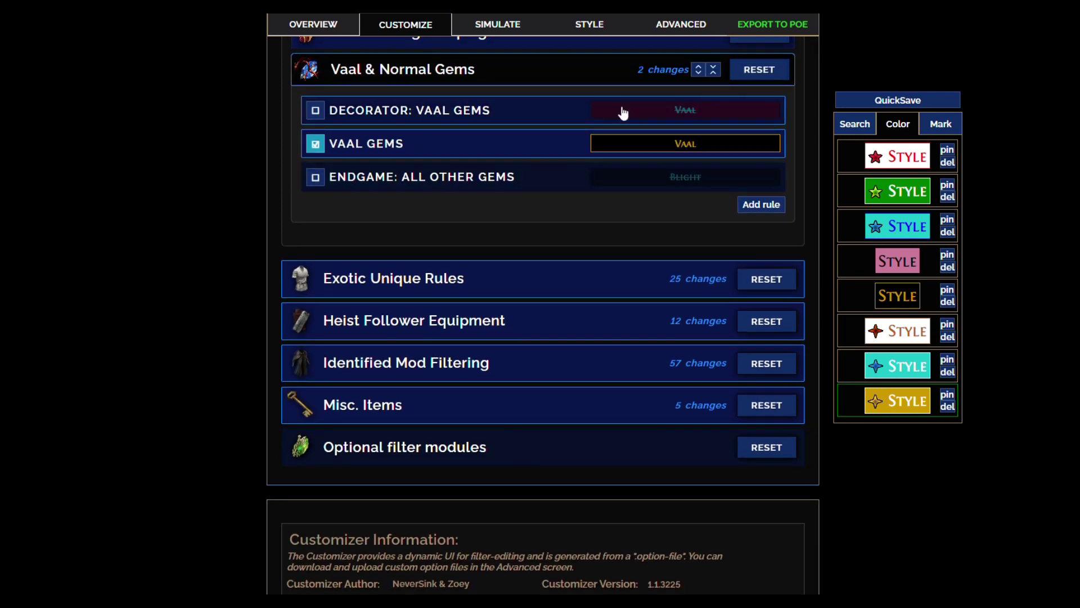
- Expand Exotic Unique Rules and review the Exotics: Links&Sockets rules
scroll(525, 139, down, 1)
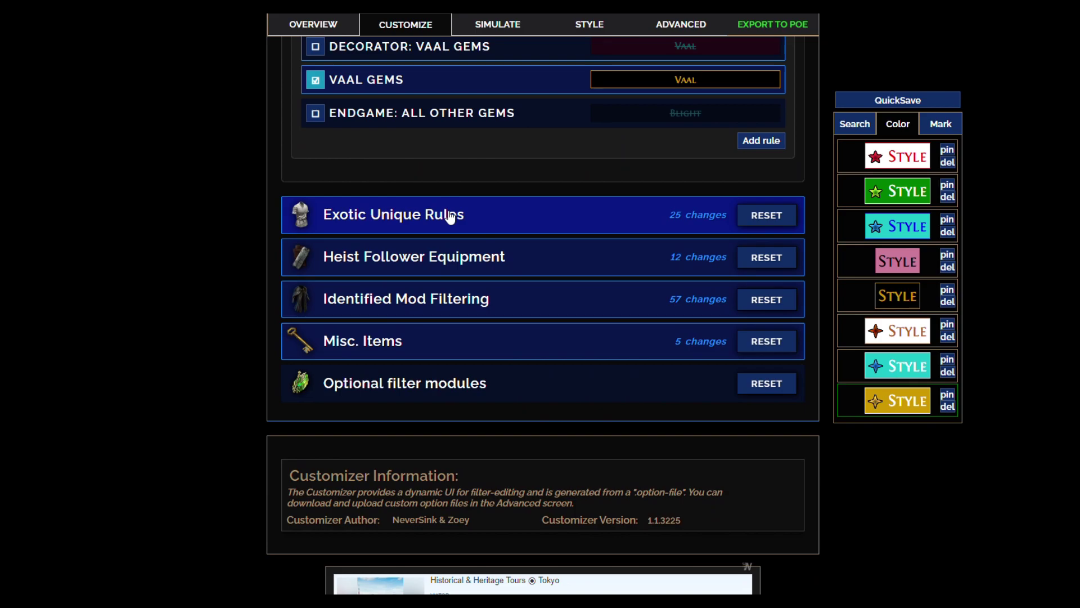
click(448, 214)
click(451, 121)
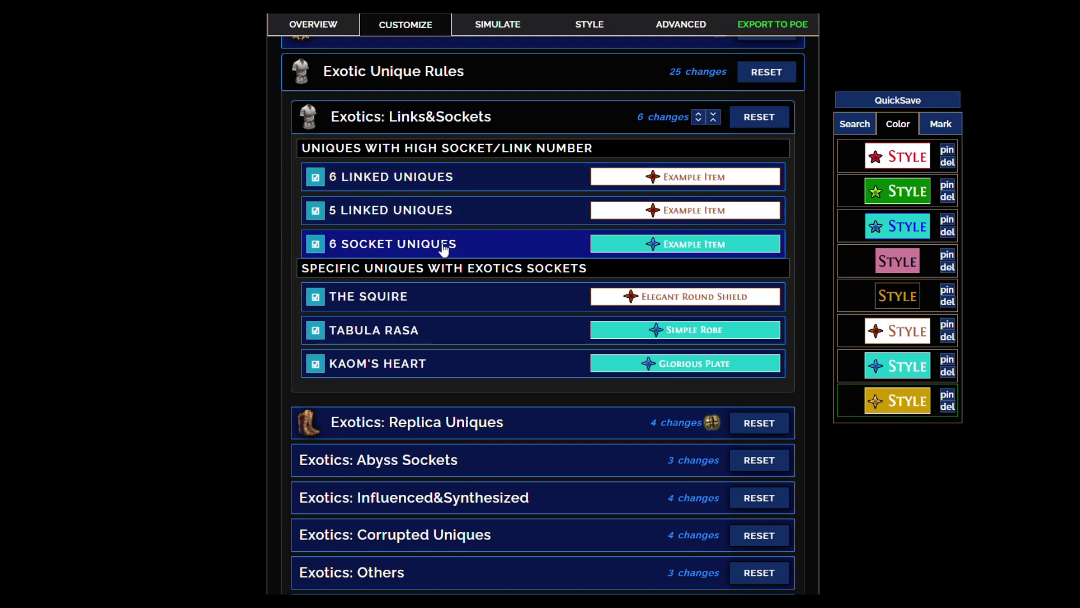
scroll(444, 247, down, 1)
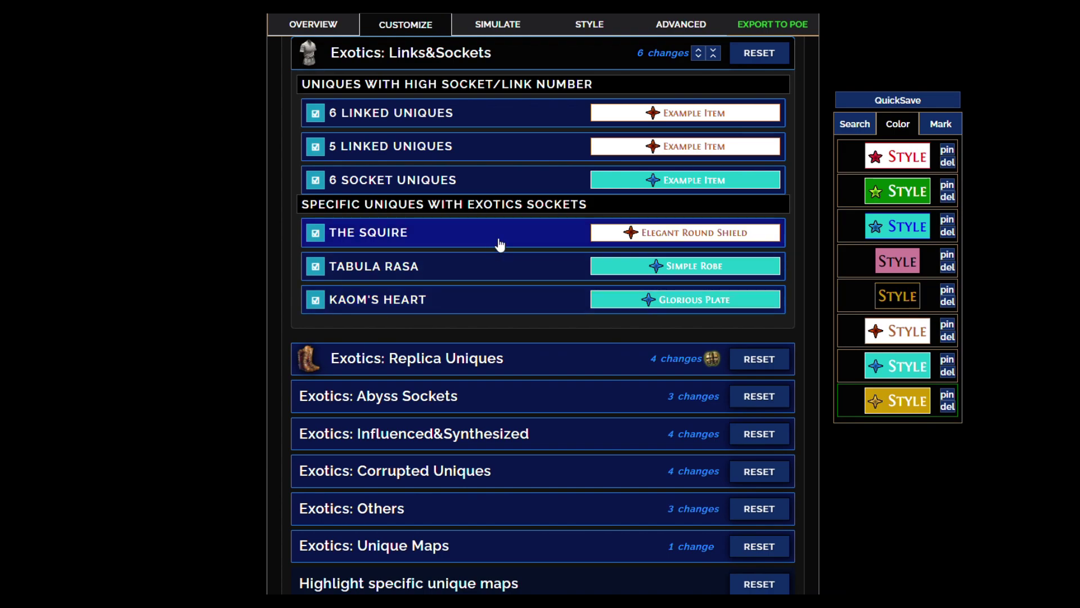
- Review the Exotics: Replica Uniques tiers and the Exotics: Abyss Sockets rules
scroll(471, 302, down, 1)
click(458, 295)
scroll(270, 197, down, 1)
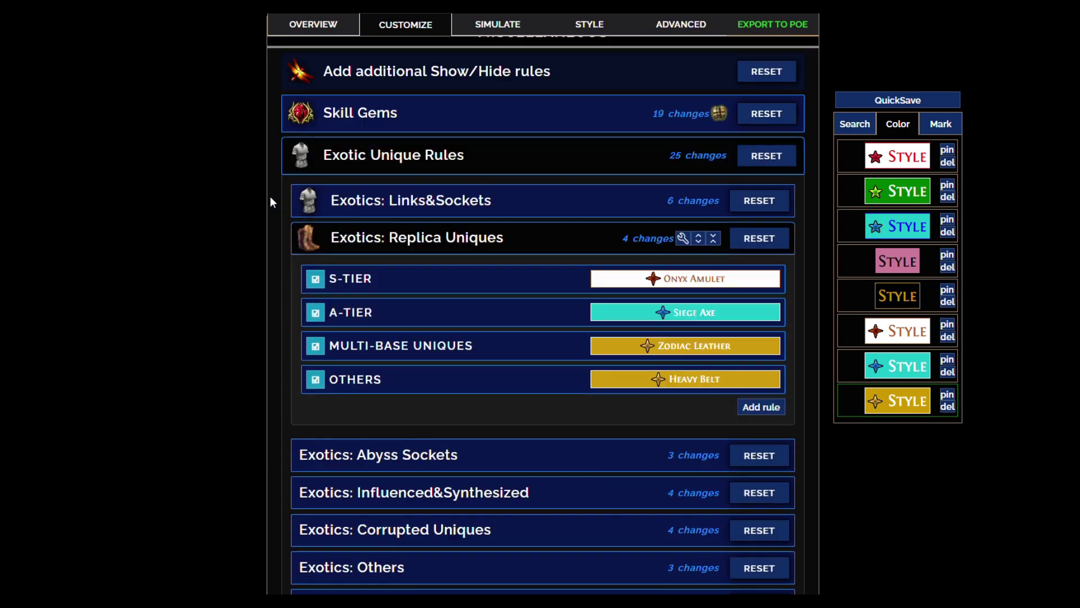
scroll(513, 244, down, 3)
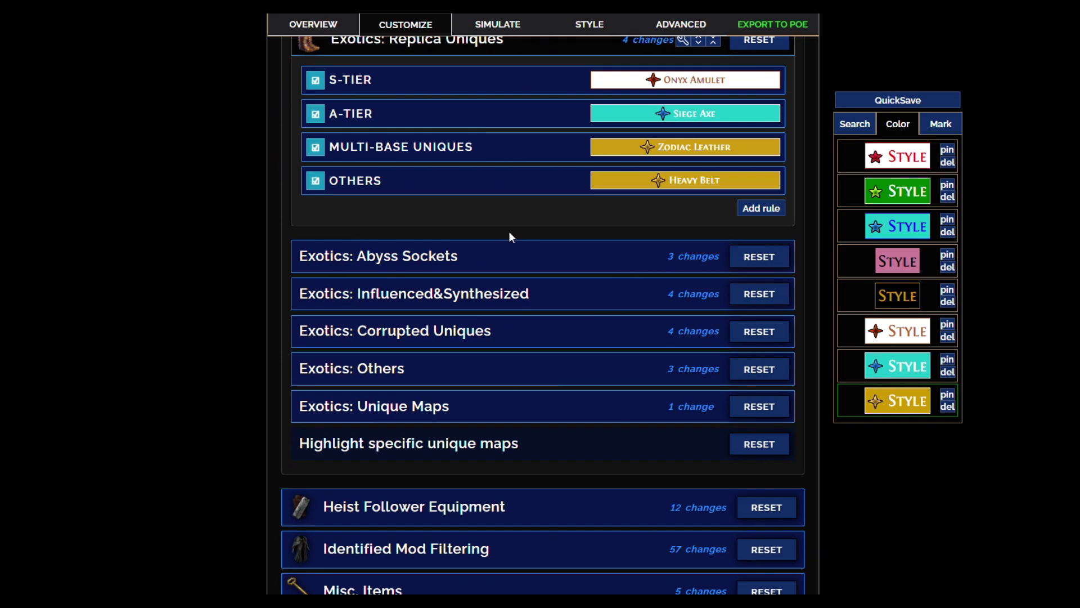
click(478, 257)
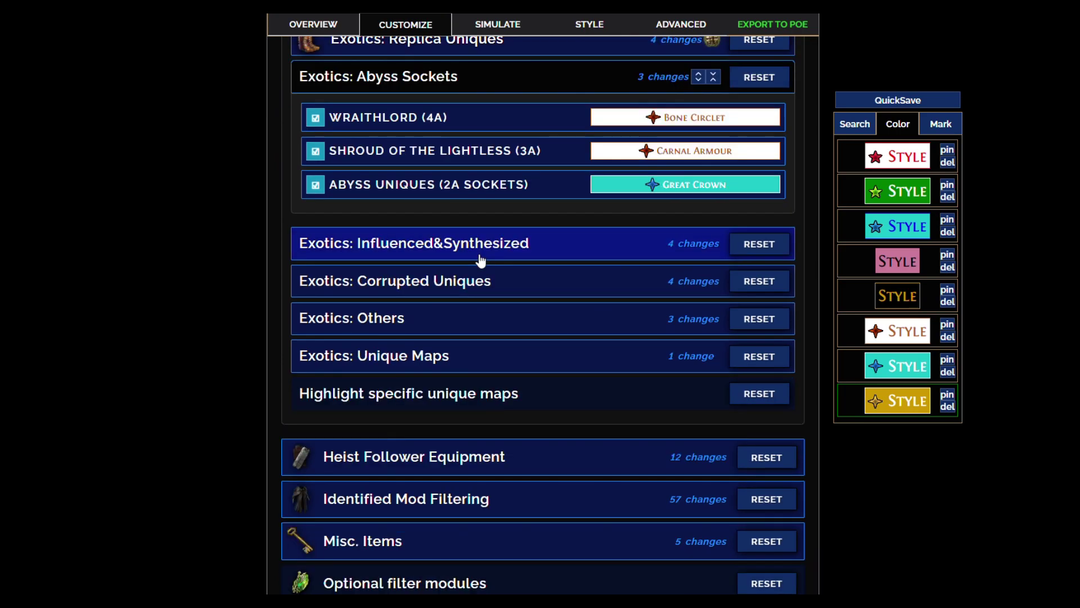
- Review the Exotics: Influenced&Synthesized rules and the Exotics: Corrupted Uniques rules
click(448, 243)
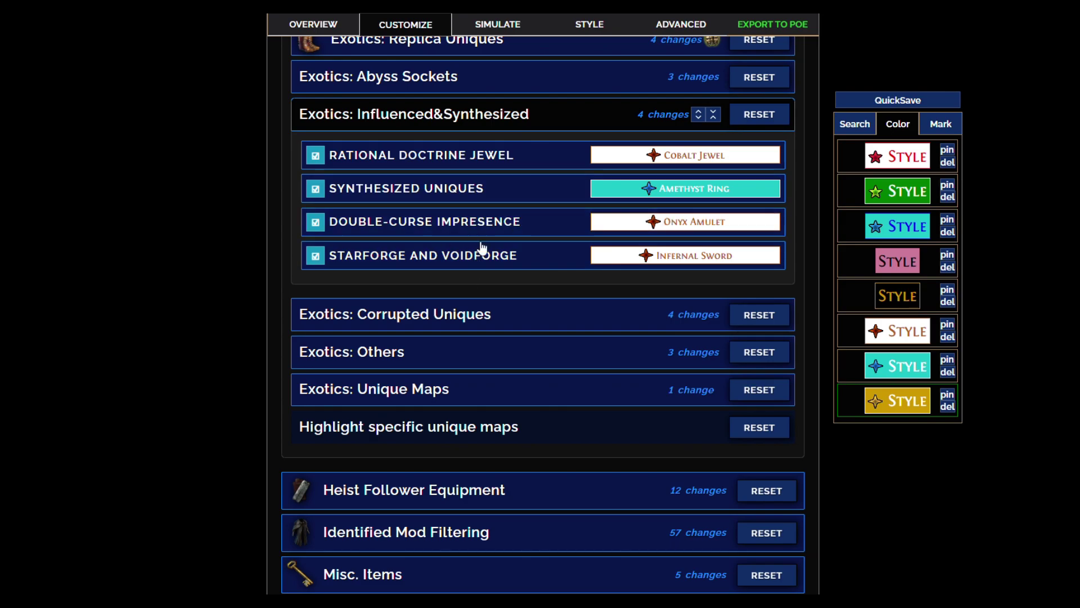
click(456, 321)
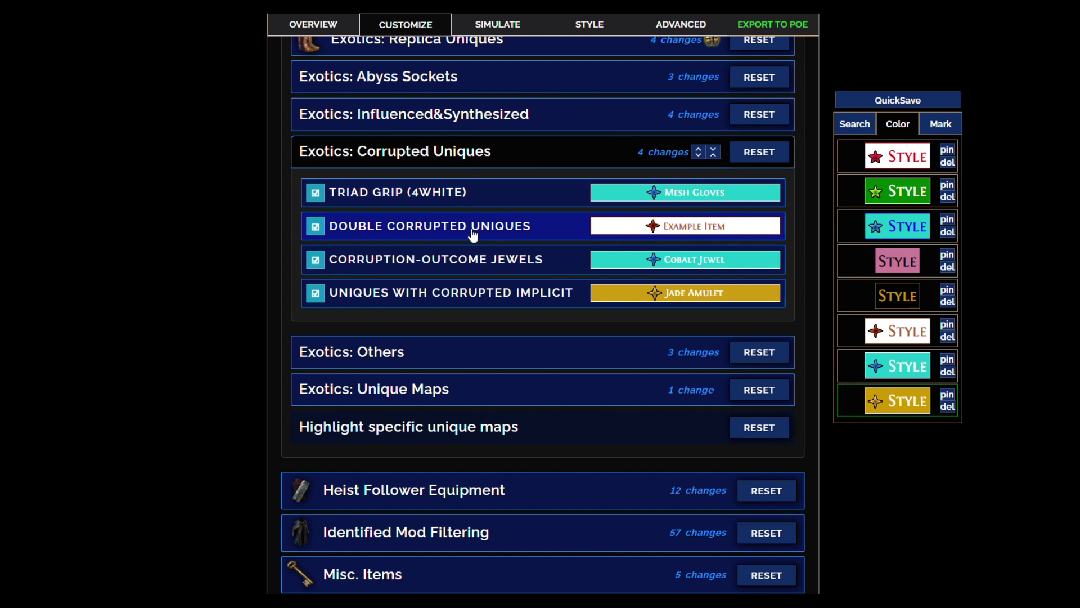
scroll(515, 241, down, 2)
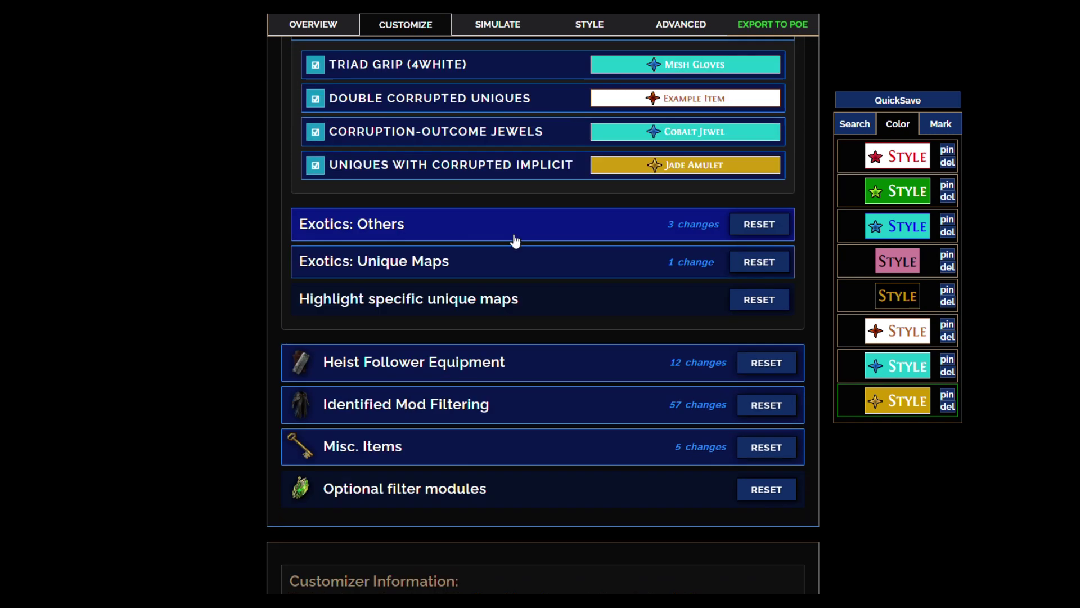
- Review the Exotics: Others rules and the Exotics: Unique Maps rule for the Tier 16 Harbinger Map
click(408, 236)
right_click(455, 236)
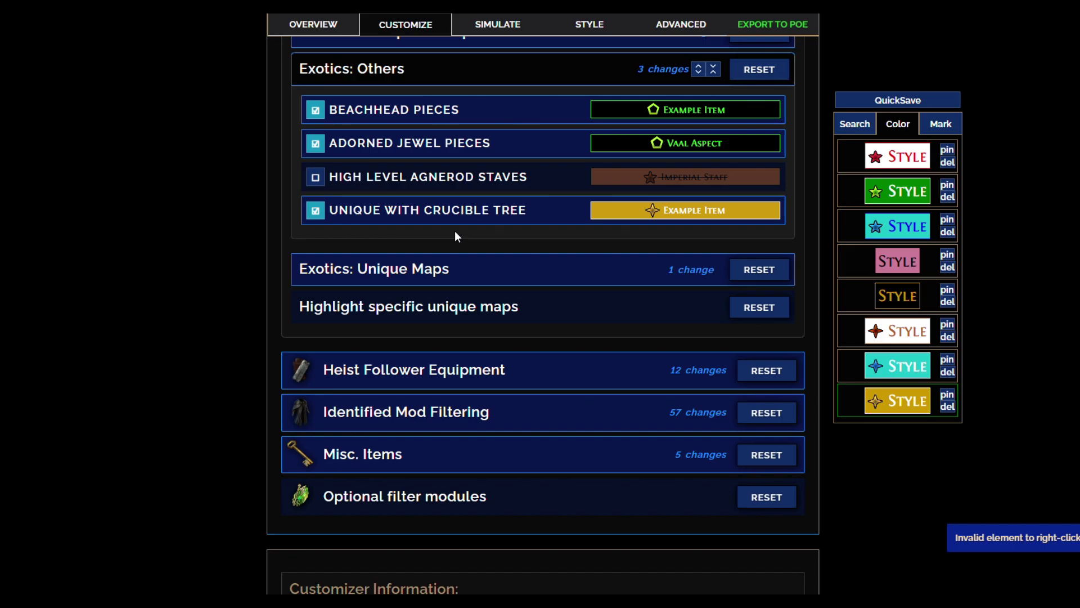
scroll(529, 125, down, 1)
scroll(529, 131, down, 2)
click(524, 135)
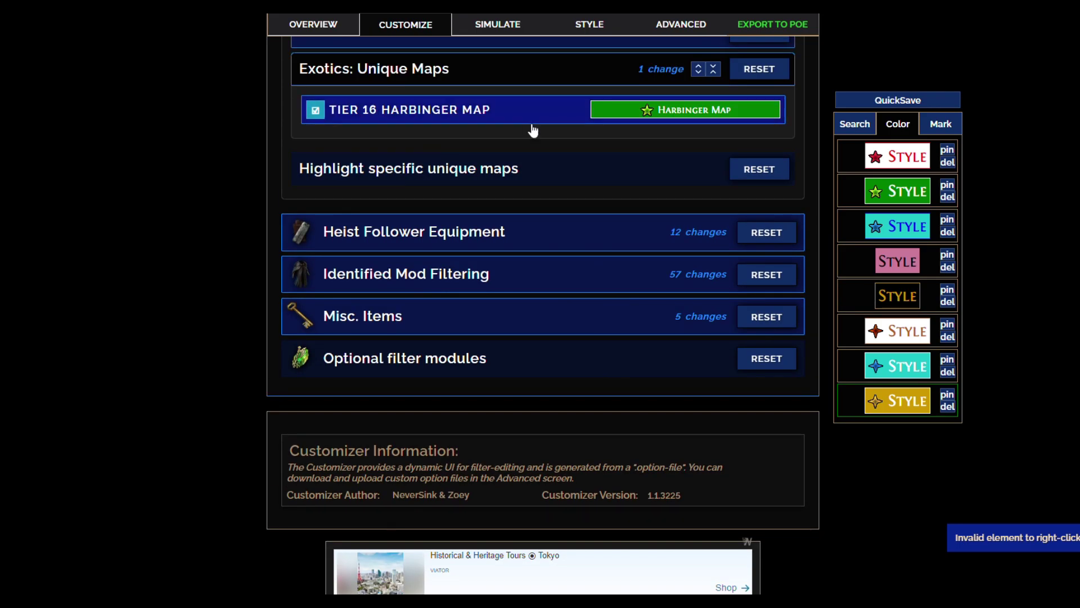
- Expand Heist Follower Equipment and check the Brooch tiers, then collapse Brooch
click(465, 237)
click(426, 154)
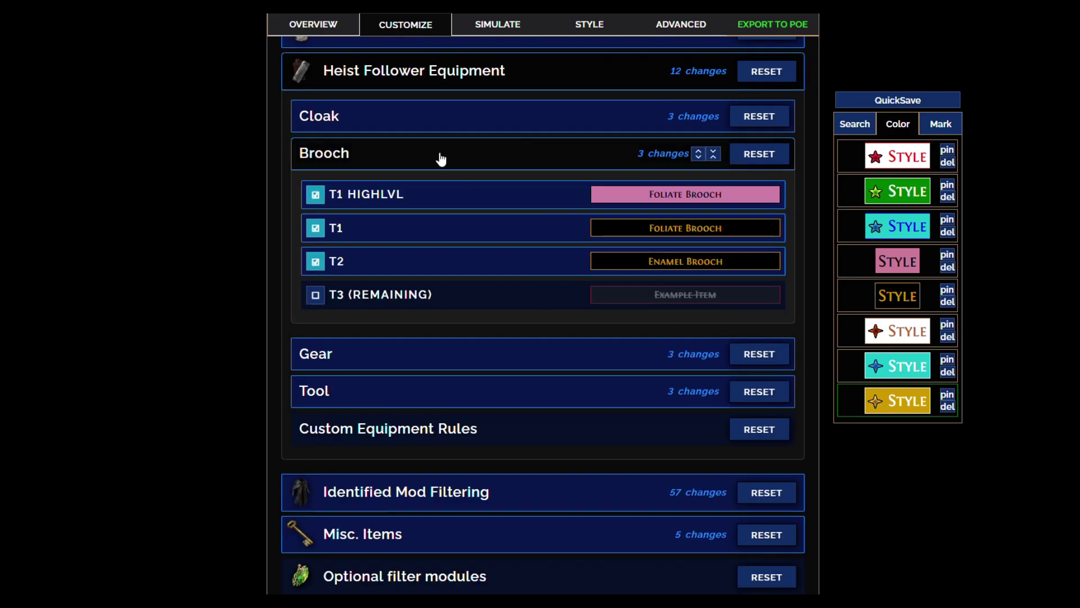
click(395, 154)
- Expand Identified Mod Filtering and review the Attack Weapons rules for physical and elemental weapons
click(416, 323)
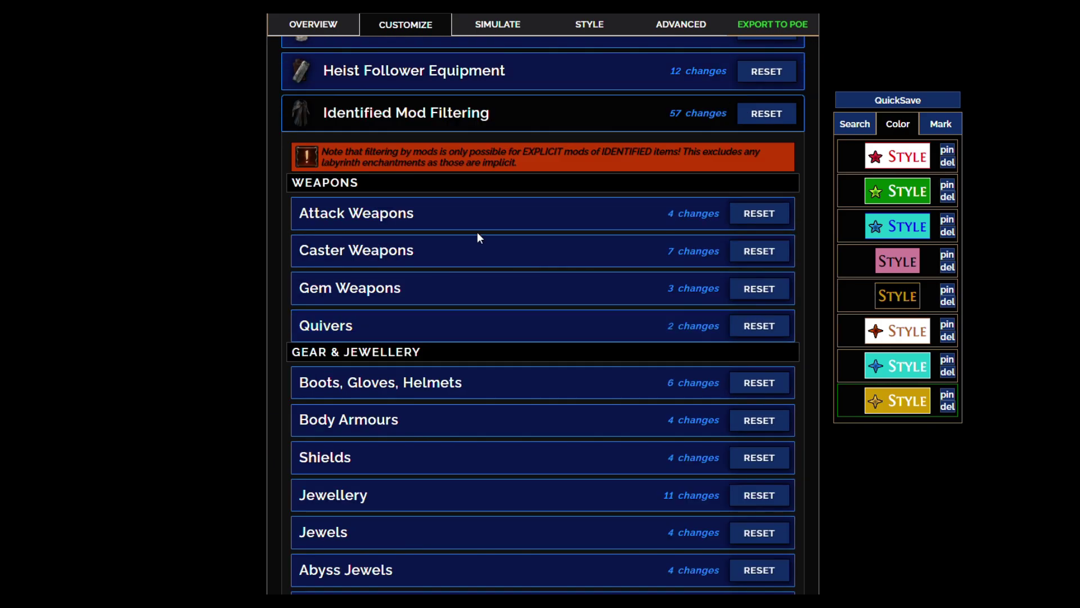
click(471, 216)
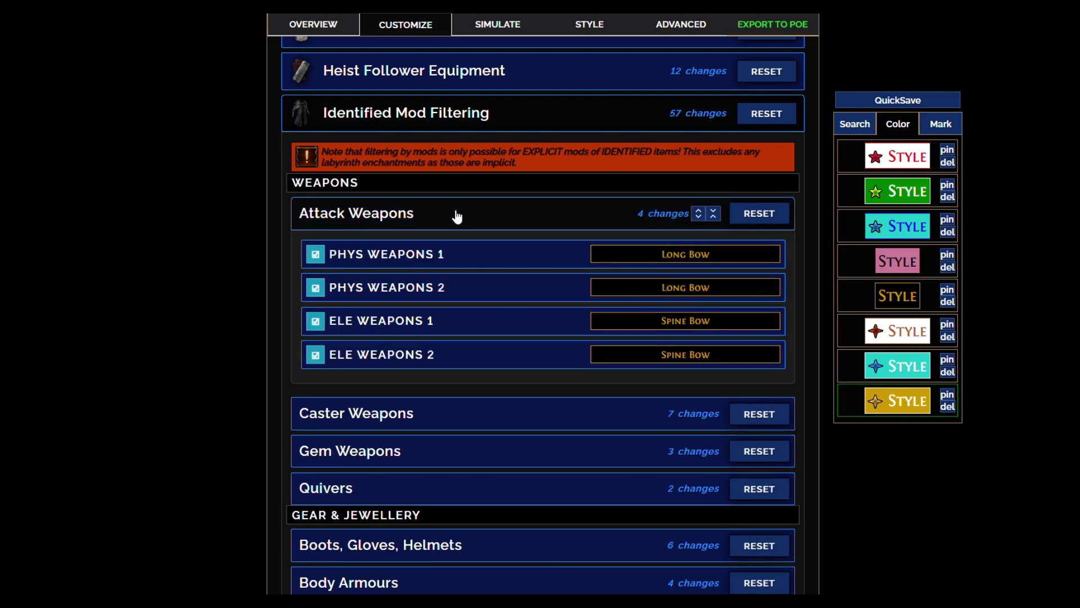
- Expand Caster Weapons, review its caster, Blade Blast and Spellslinger rules, then collapse Identified Mod Filtering
scroll(462, 247, down, 2)
click(427, 287)
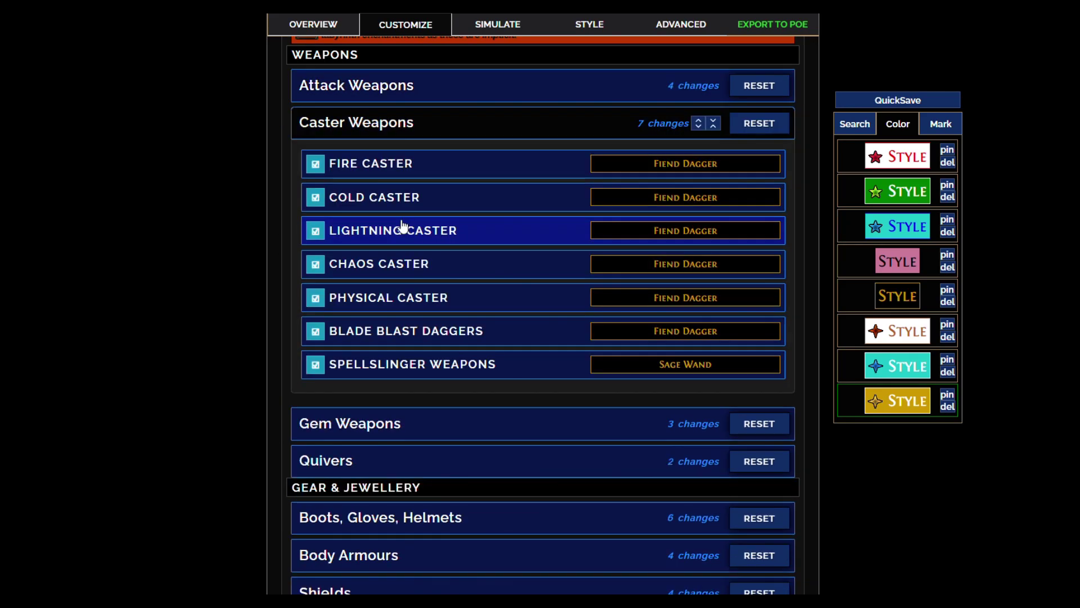
scroll(489, 247, up, 3)
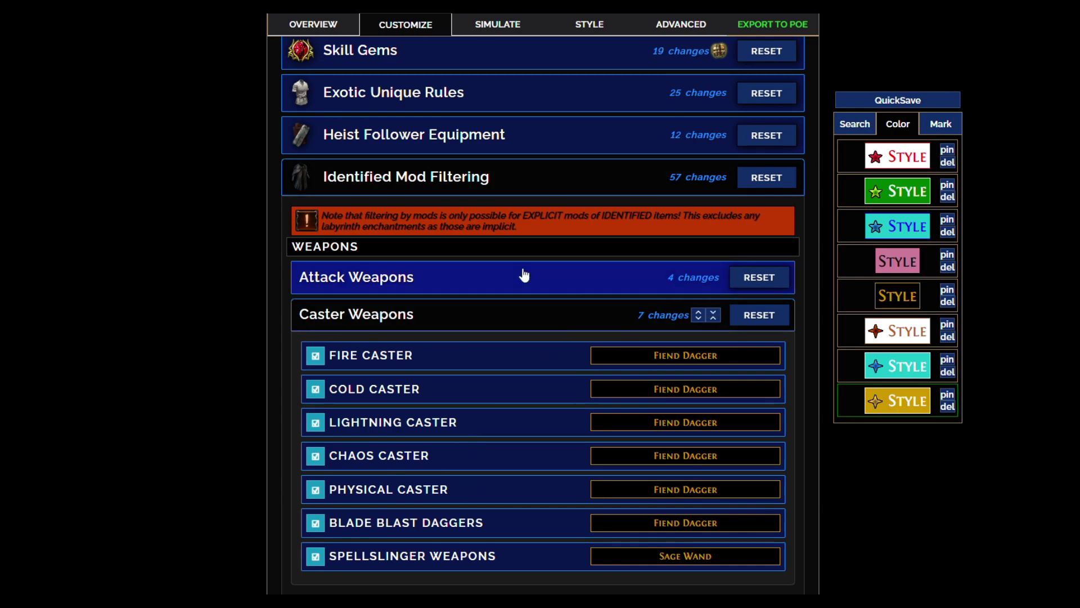
click(457, 183)
- Expand Misc. Items and review the Fishing Rod and Bricked Uniques rules and the Quest & quest-like items rules
click(427, 232)
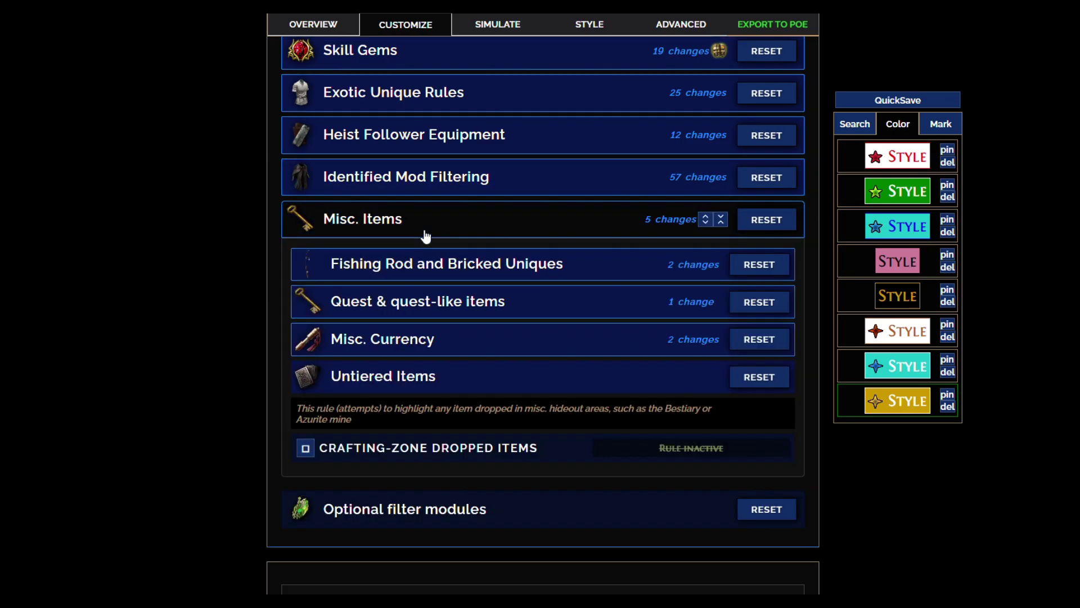
click(446, 277)
scroll(448, 275, down, 2)
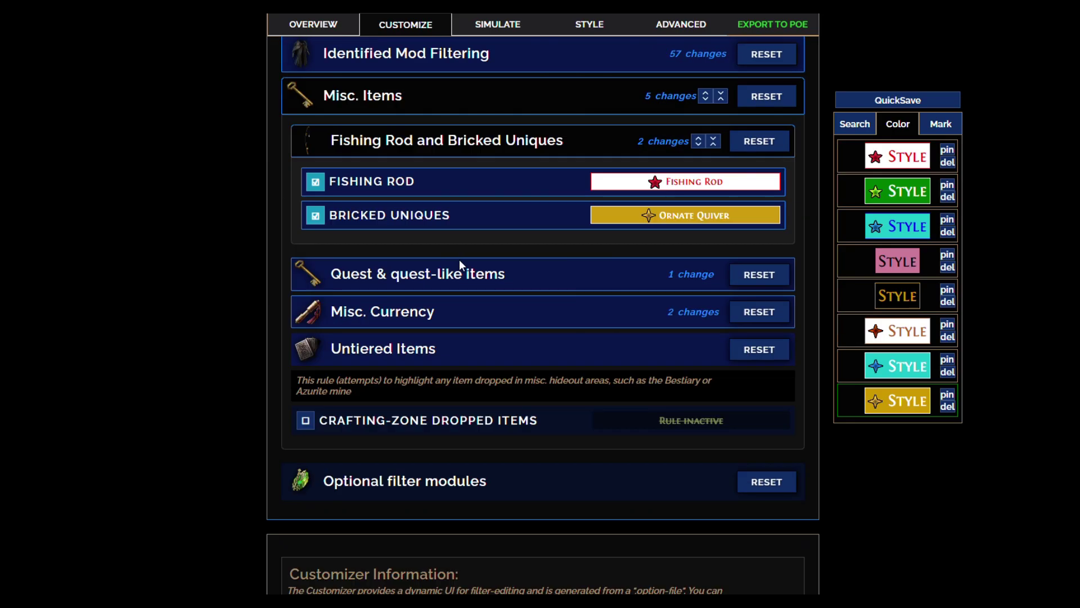
click(466, 280)
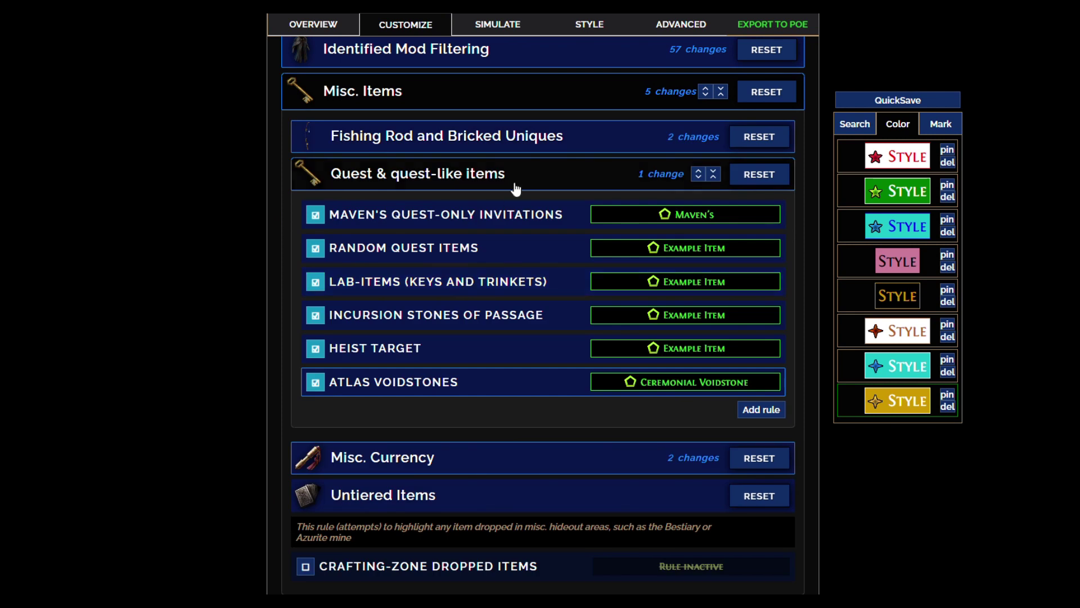
scroll(501, 282, down, 2)
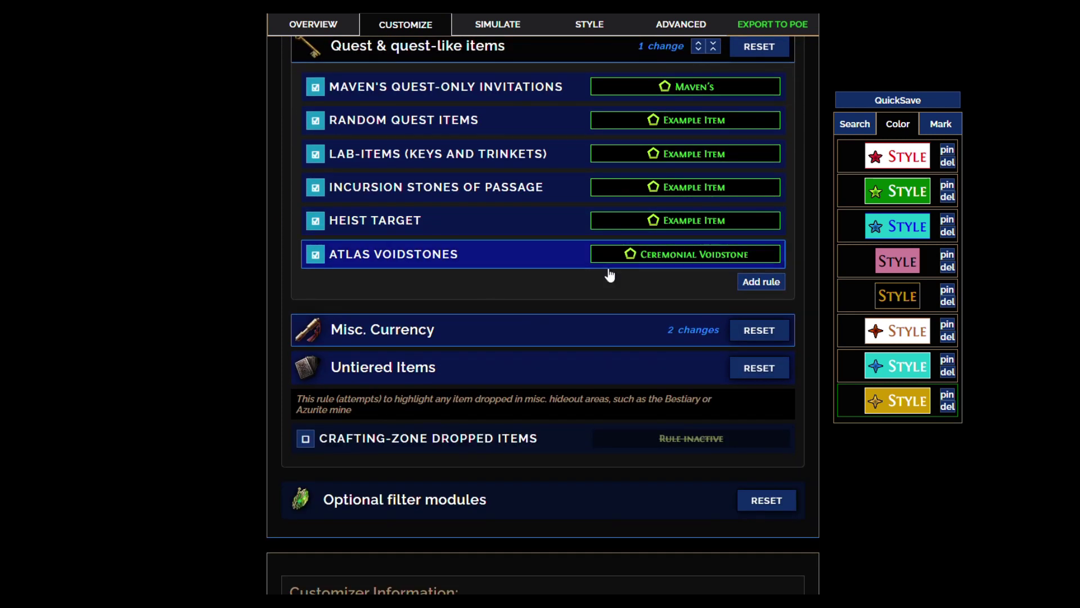
- Review the Misc. Currency rules and the Untiered Items rule within Misc. Items
click(446, 328)
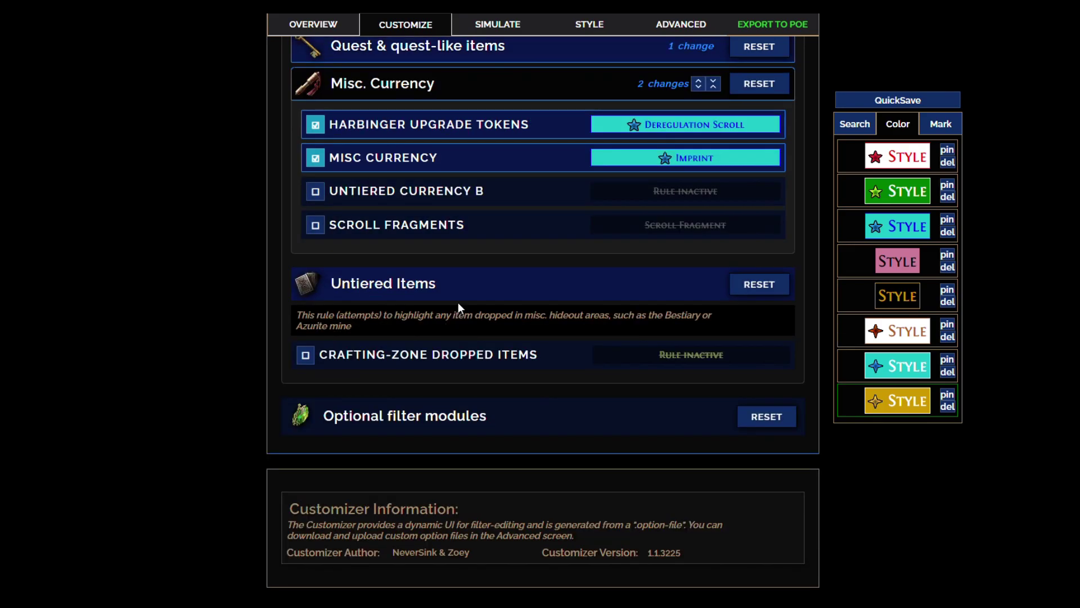
click(486, 286)
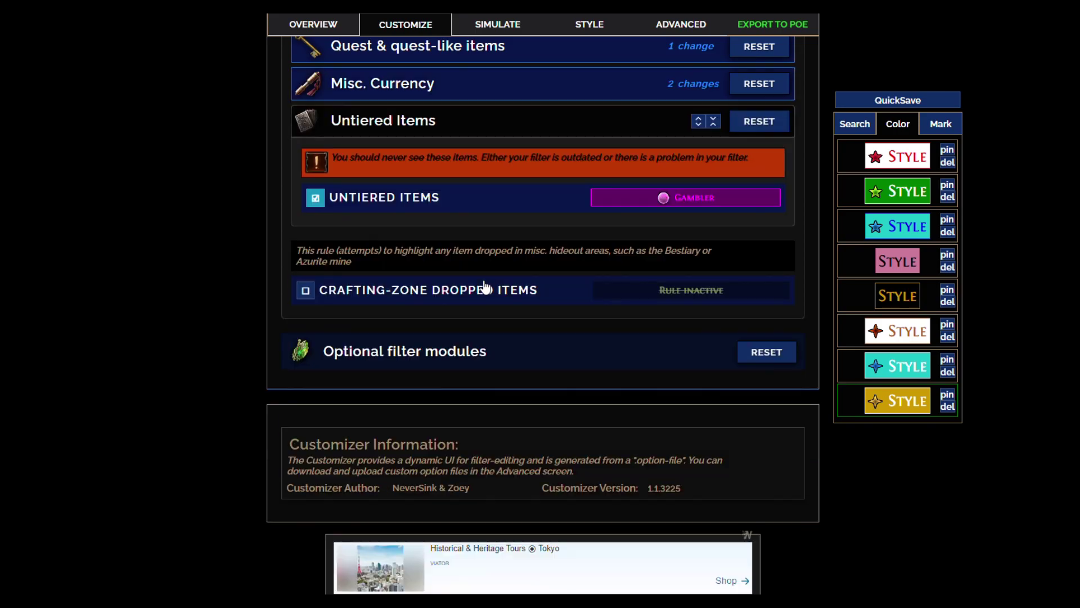
scroll(525, 281, up, 2)
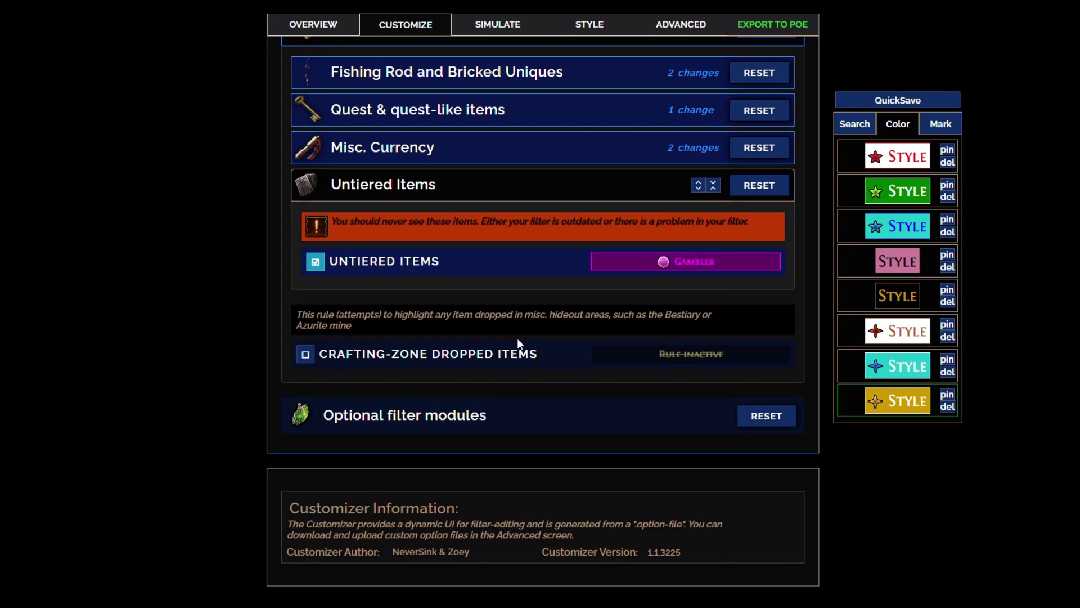
- Return to the General section at the start of the filter's customization list
scroll(517, 338, up, 15)
scroll(675, 225, up, 5)
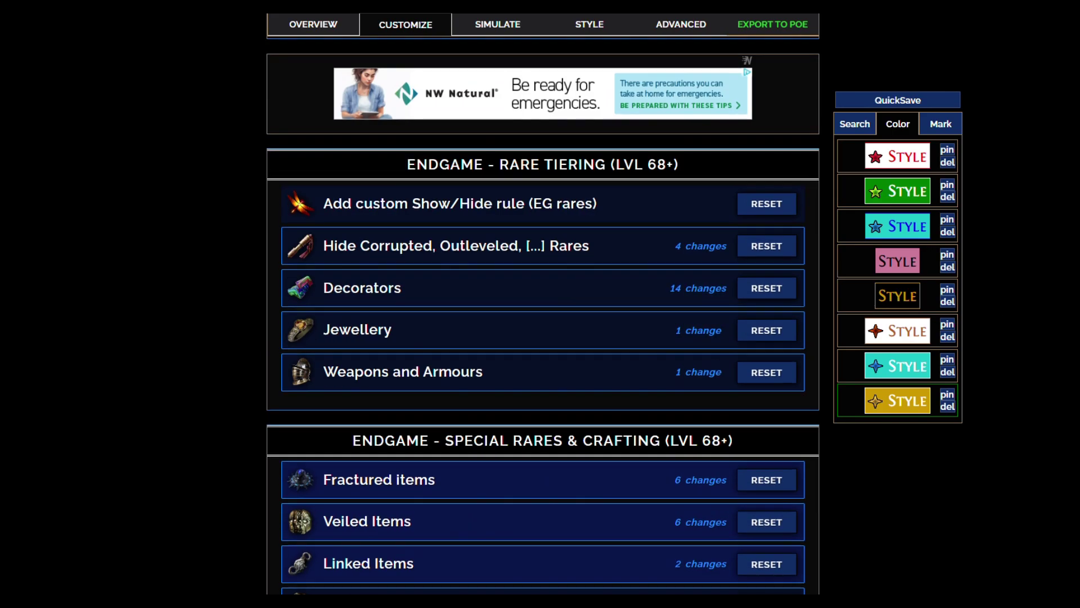
scroll(402, 90, up, 15)
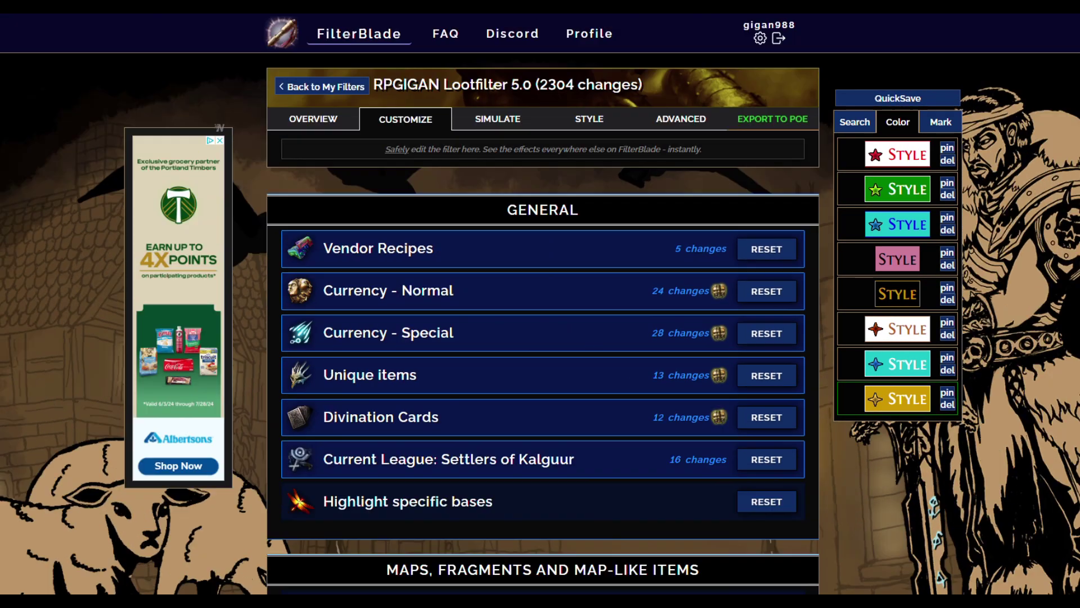